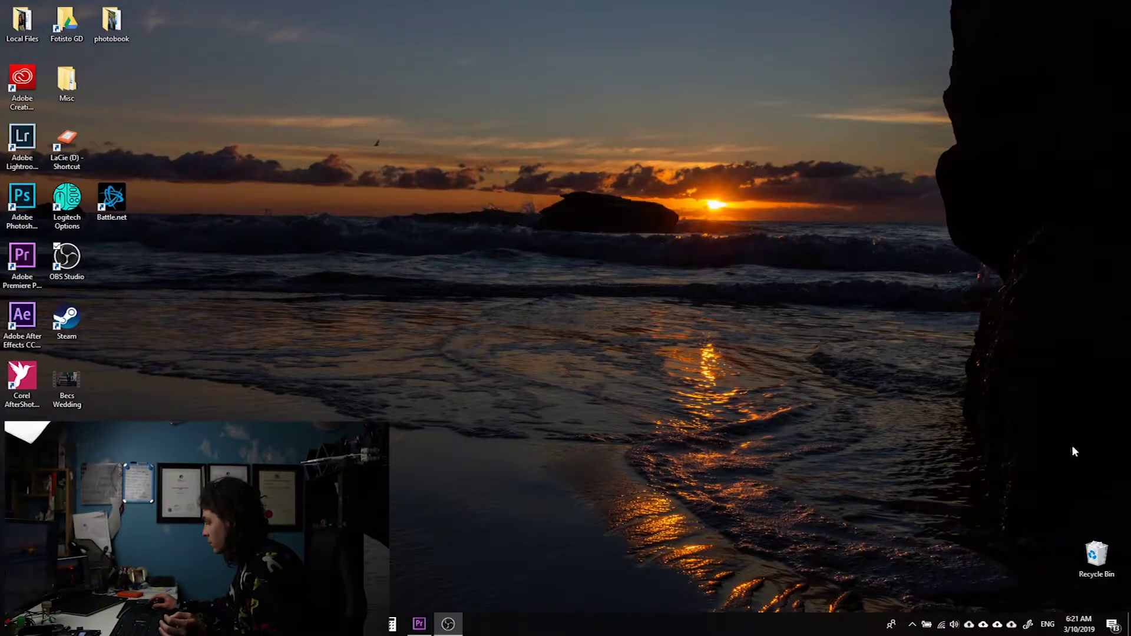
Restore the Premiere Pro window with the Vlog 27 project from the taskbar
{"action": "left_click", "coordinate": [417, 626]}
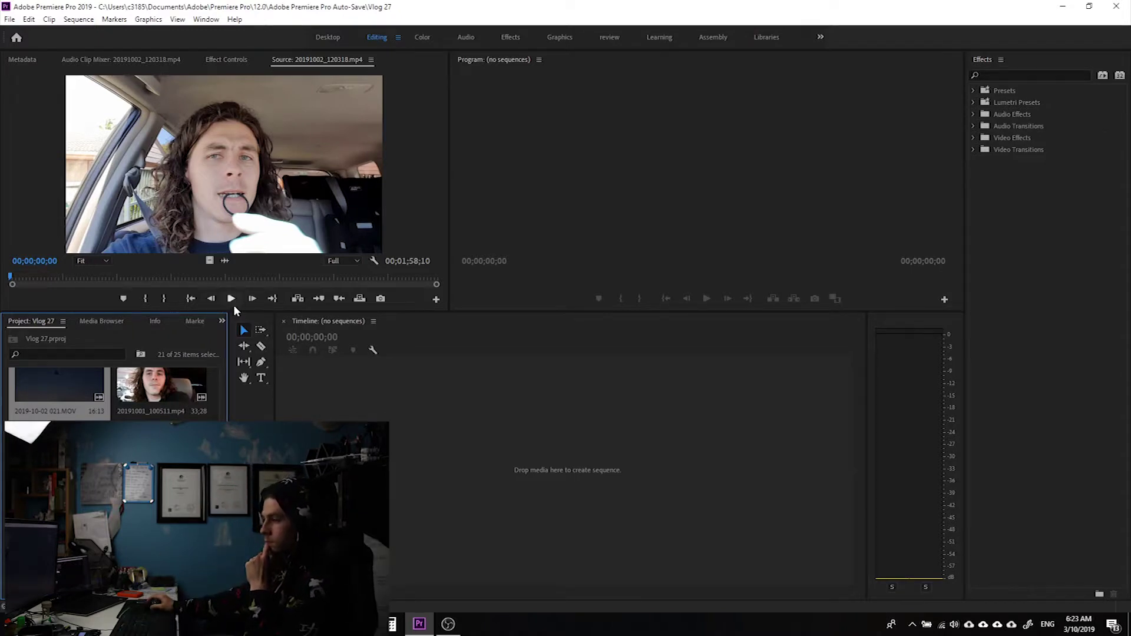
Preview the talking-head clip in the Source Monitor, returning to its first frame
{"action": "left_click", "coordinate": [232, 299]}
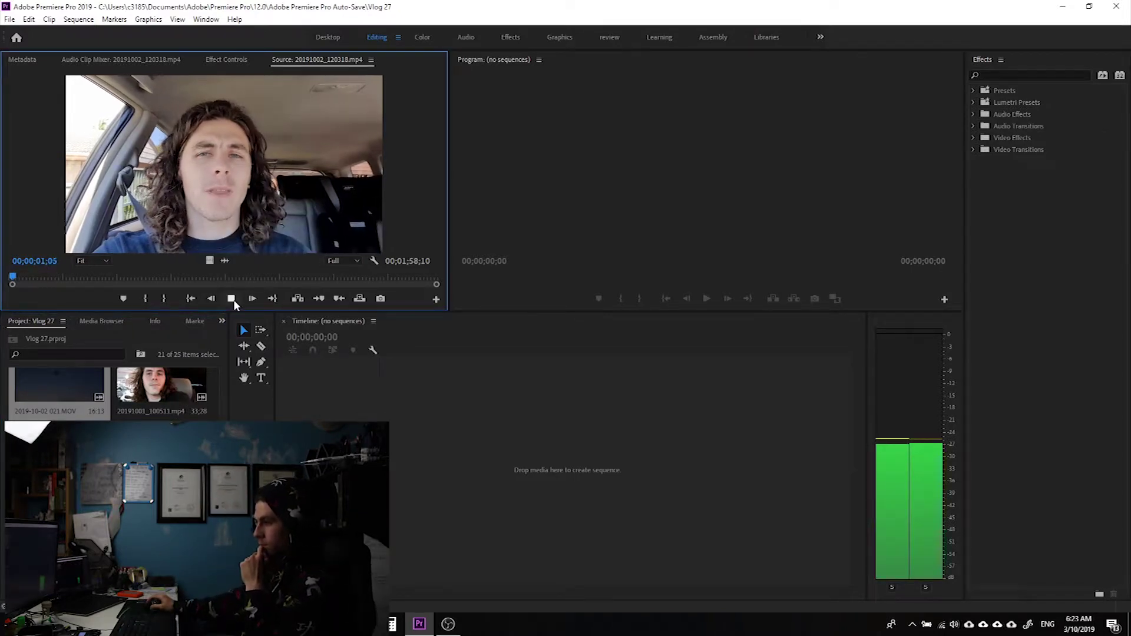
{"action": "left_click", "coordinate": [232, 299]}
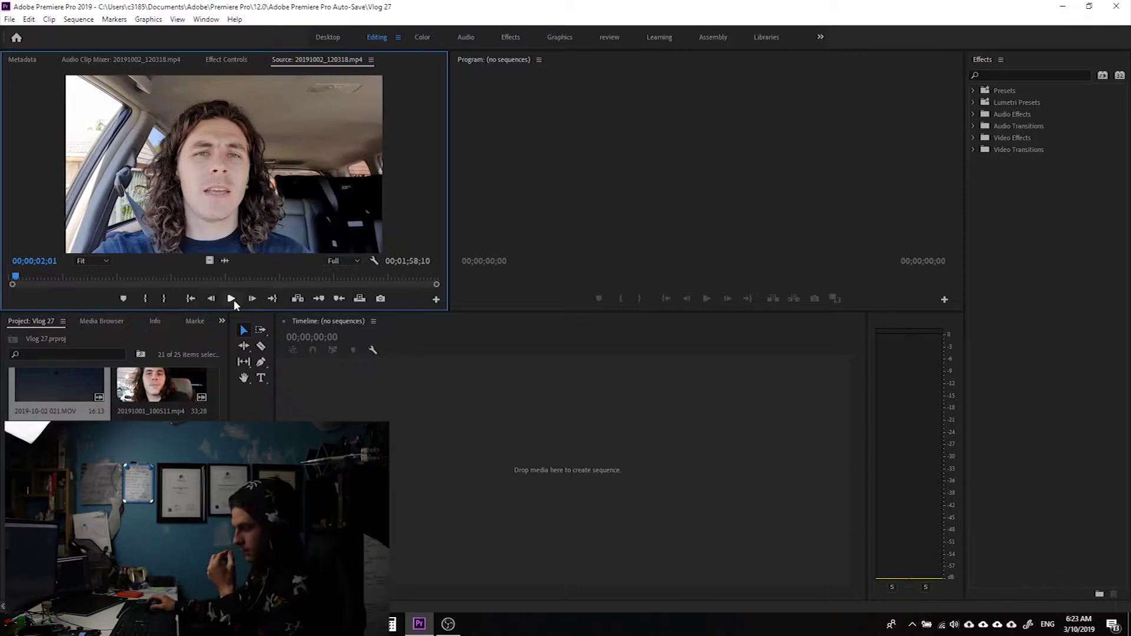
{"action": "left_click", "coordinate": [233, 299]}
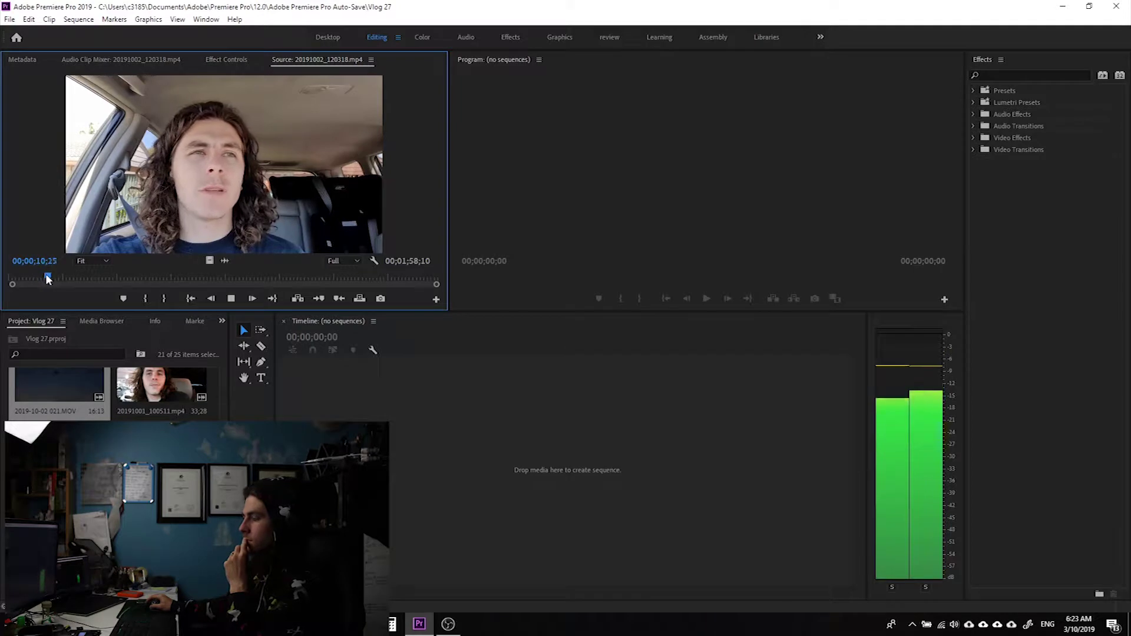
{"action": "left_click_drag", "start_coordinate": [46, 275], "coordinate": [2, 292]}
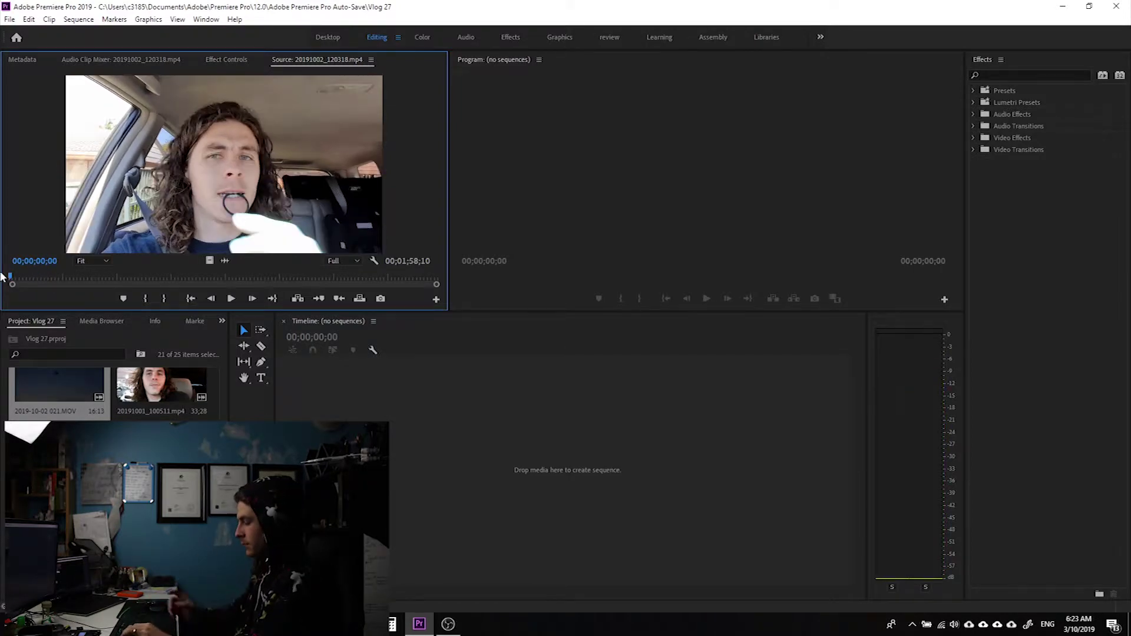
{"action": "key", "text": "space"}
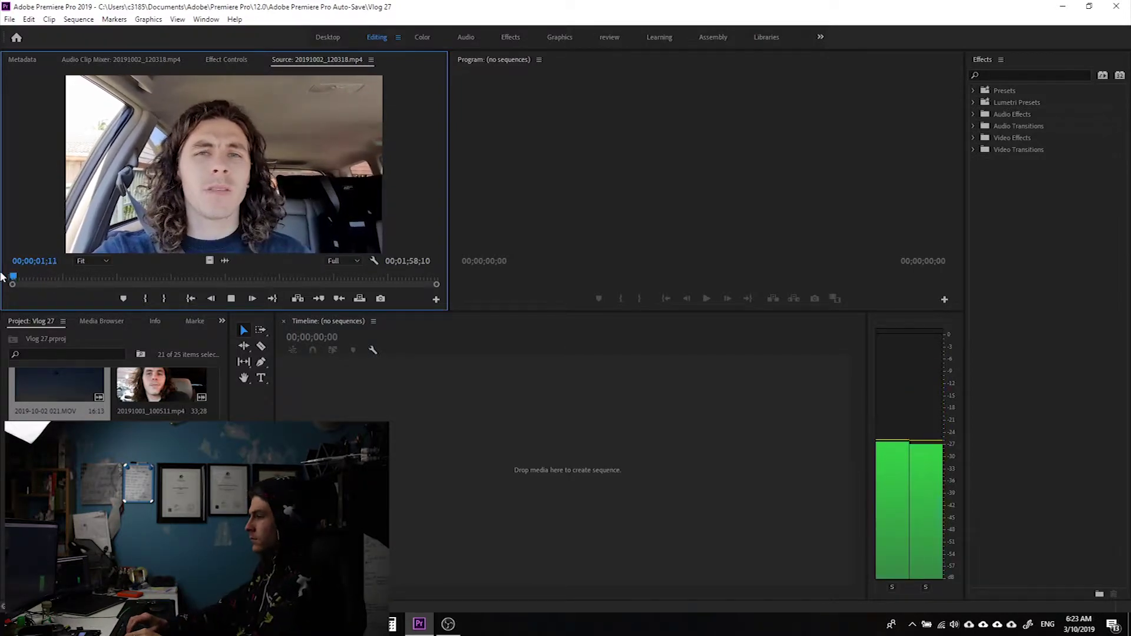
{"action": "key", "text": "space"}
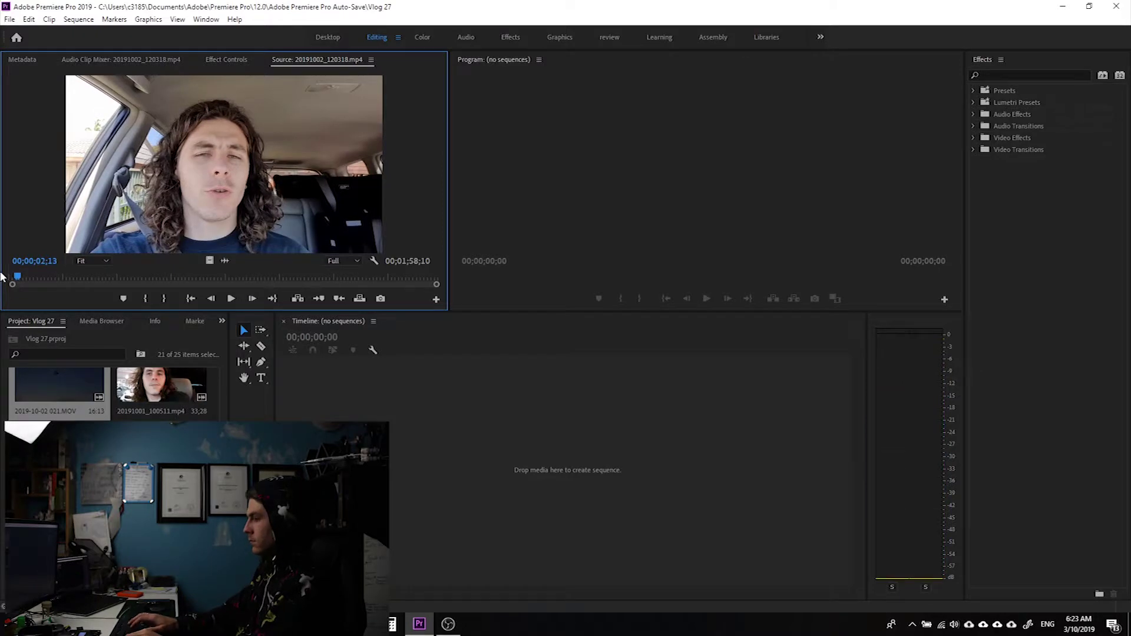
{"action": "key", "text": "Home"}
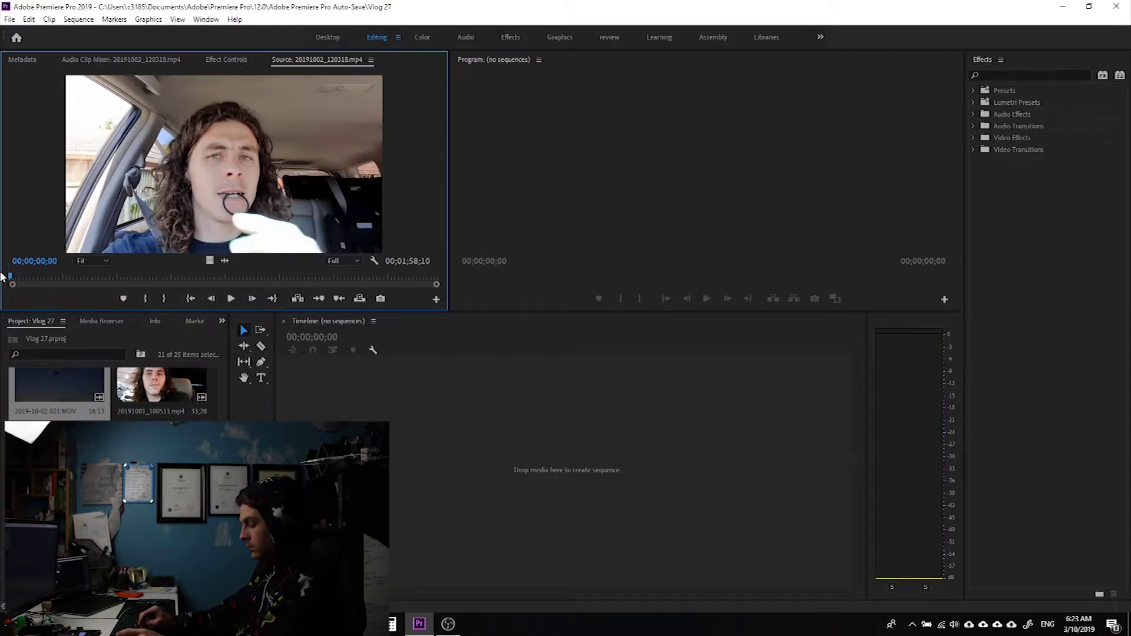
Mark an Out point at 07;01 for a 00;00;06;03 section and drag it out
{"action": "key", "text": "XF86AudioLowerVolume"}
{"action": "key", "text": "space"}
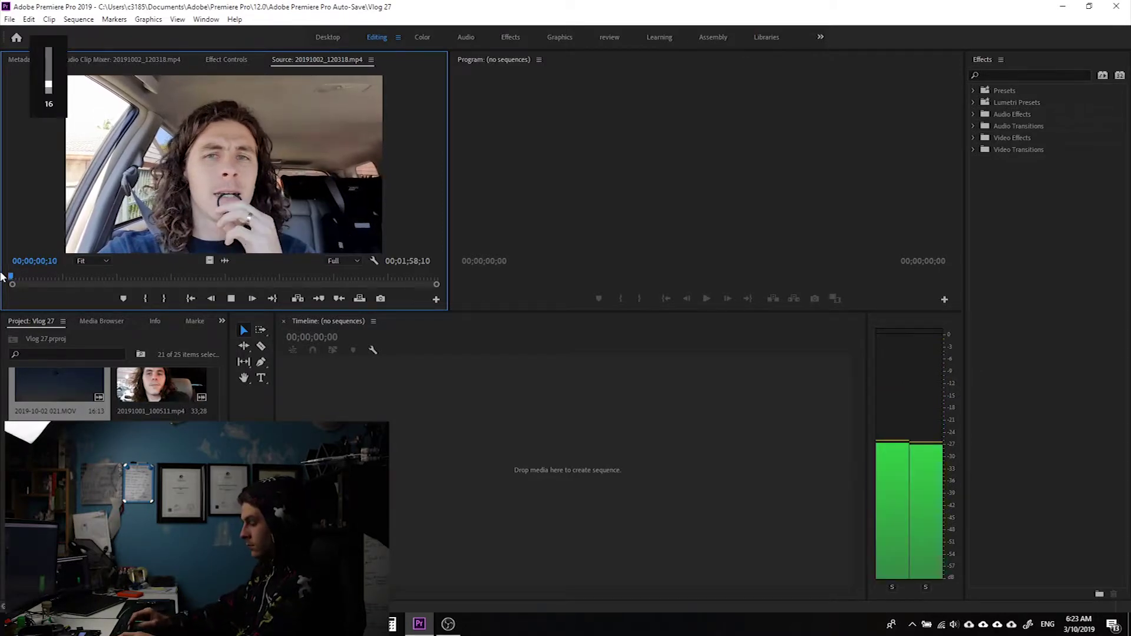
{"action": "key", "text": "space"}
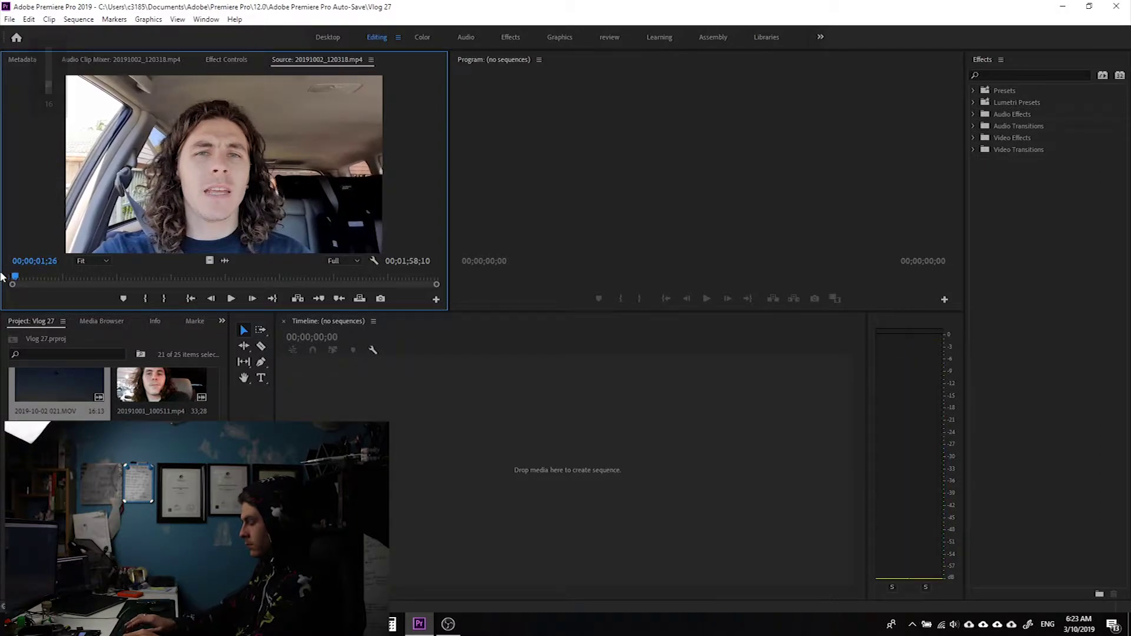
{"action": "key", "text": "shift+Left"}
{"action": "key", "text": "shift+Left"}
{"action": "key", "text": "shift+Left"}
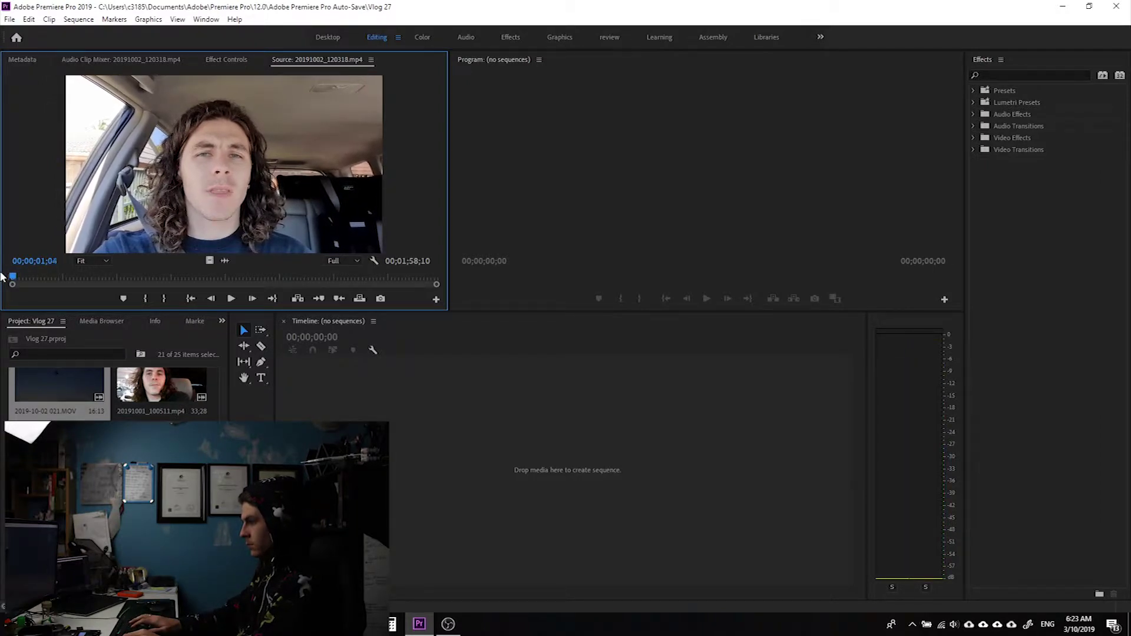
{"action": "key", "text": "space"}
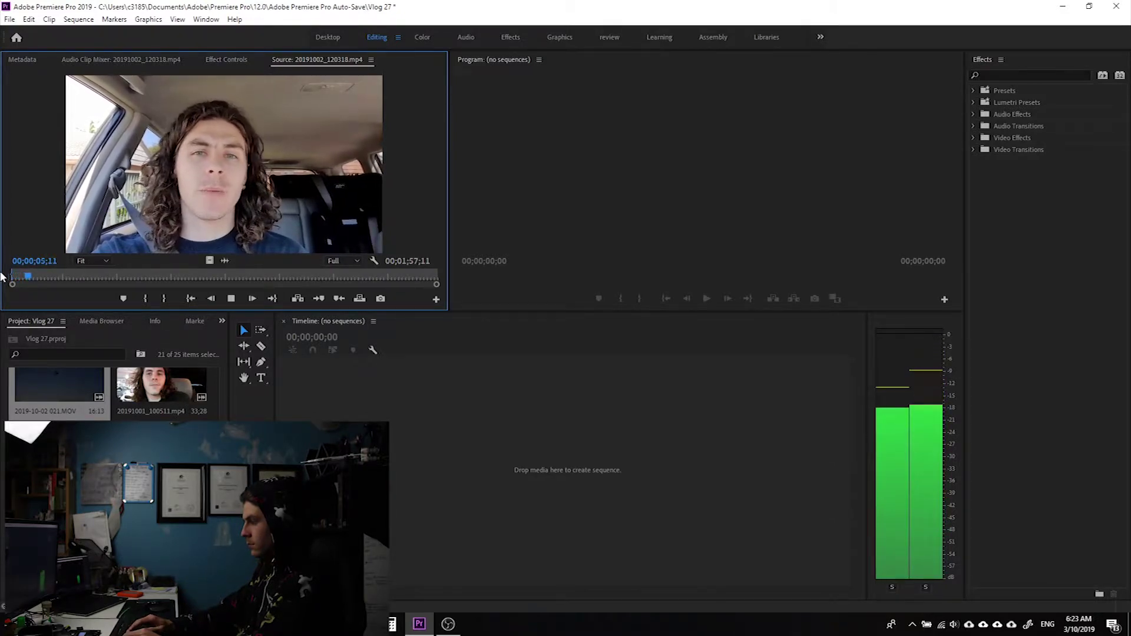
{"action": "key", "text": "space"}
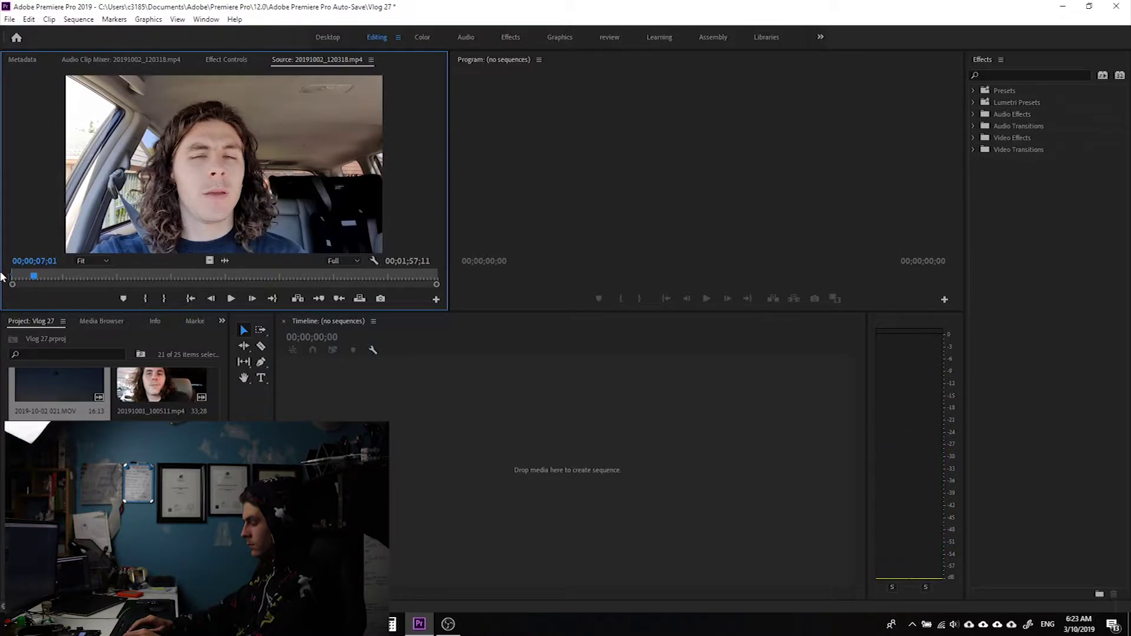
{"action": "key", "text": "o"}
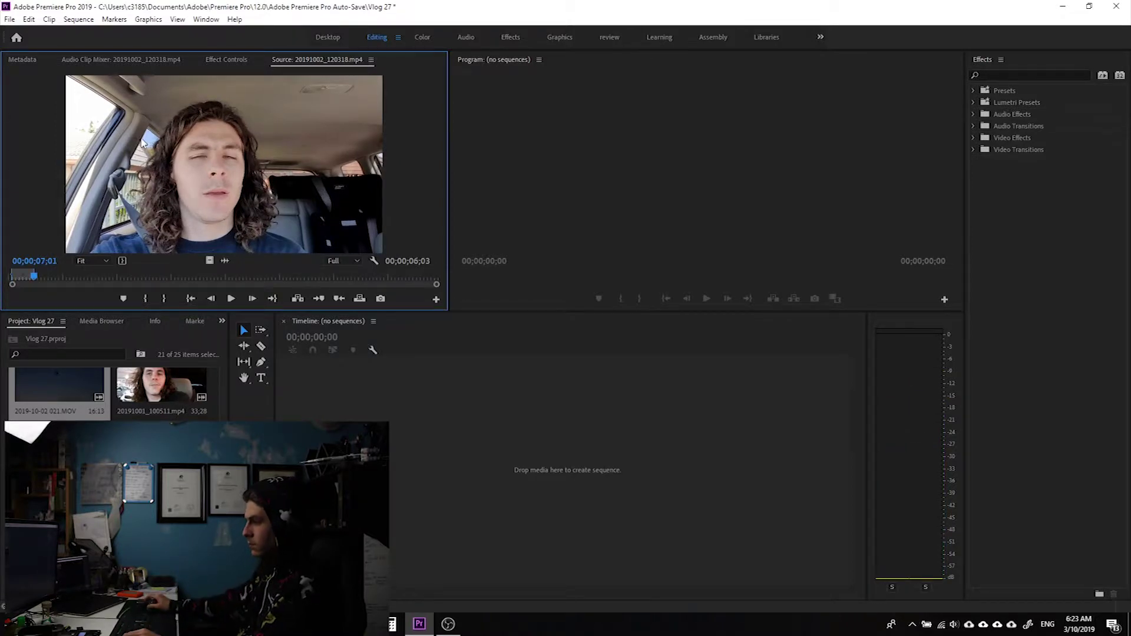
{"action": "left_click_drag", "start_coordinate": [418, 470], "coordinate": [416, 465]}
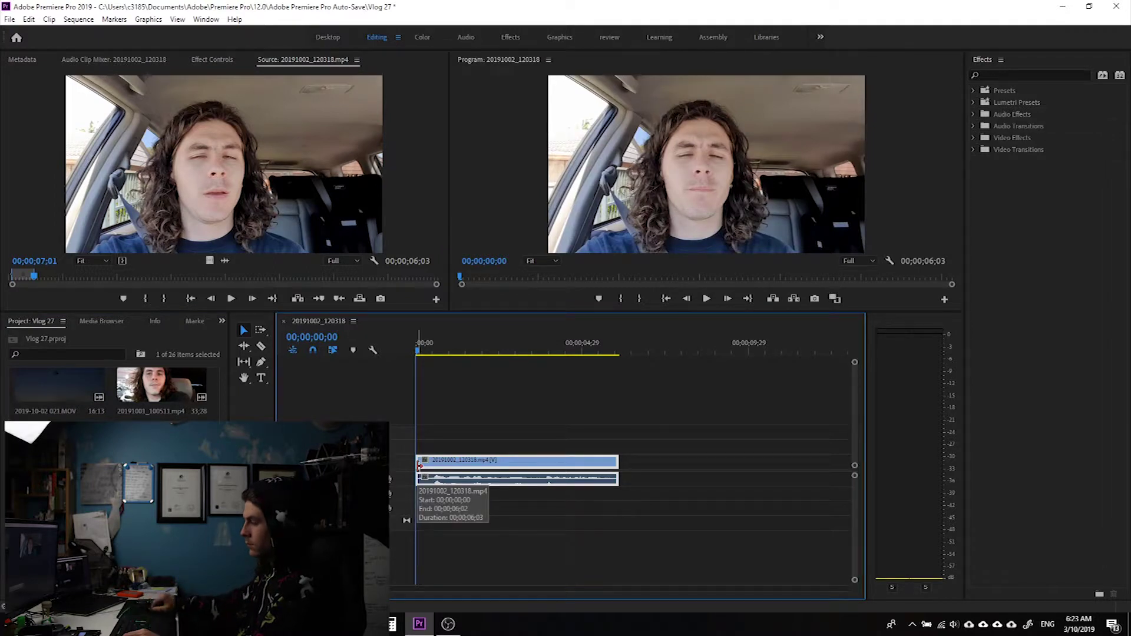
Review the 00;00;06;03 clip in sequence 20191002_120318, jumping to its end and previewing the source
{"action": "left_click", "coordinate": [154, 168]}
{"action": "key", "text": "space"}
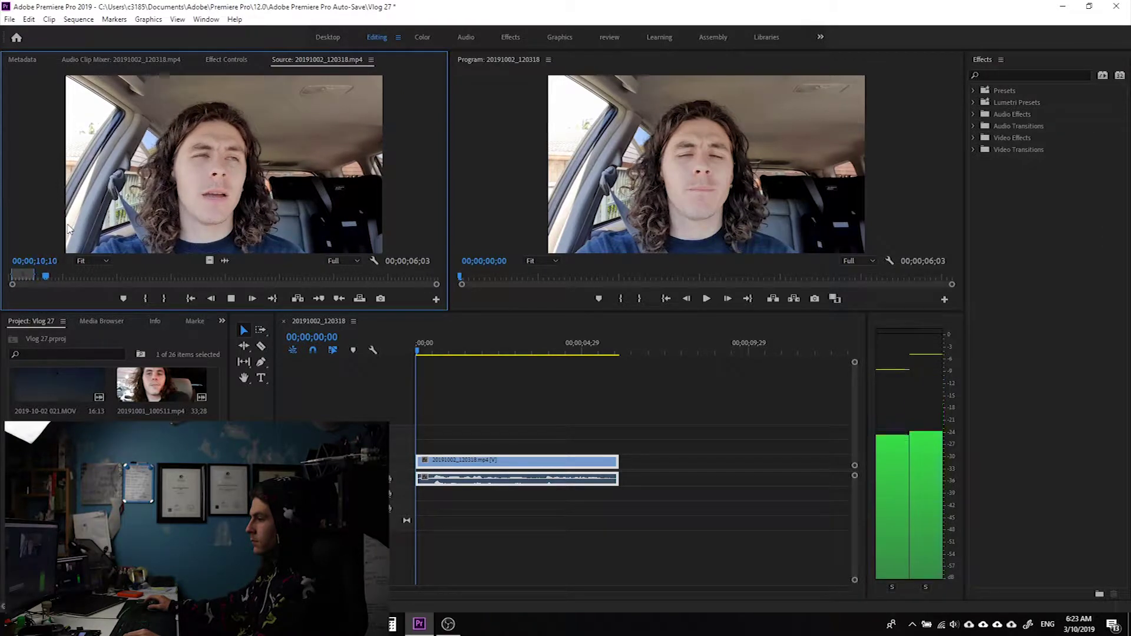
{"action": "left_click", "coordinate": [513, 404]}
{"action": "key", "text": "Down"}
{"action": "left_click", "coordinate": [235, 207]}
{"action": "key", "text": "space"}
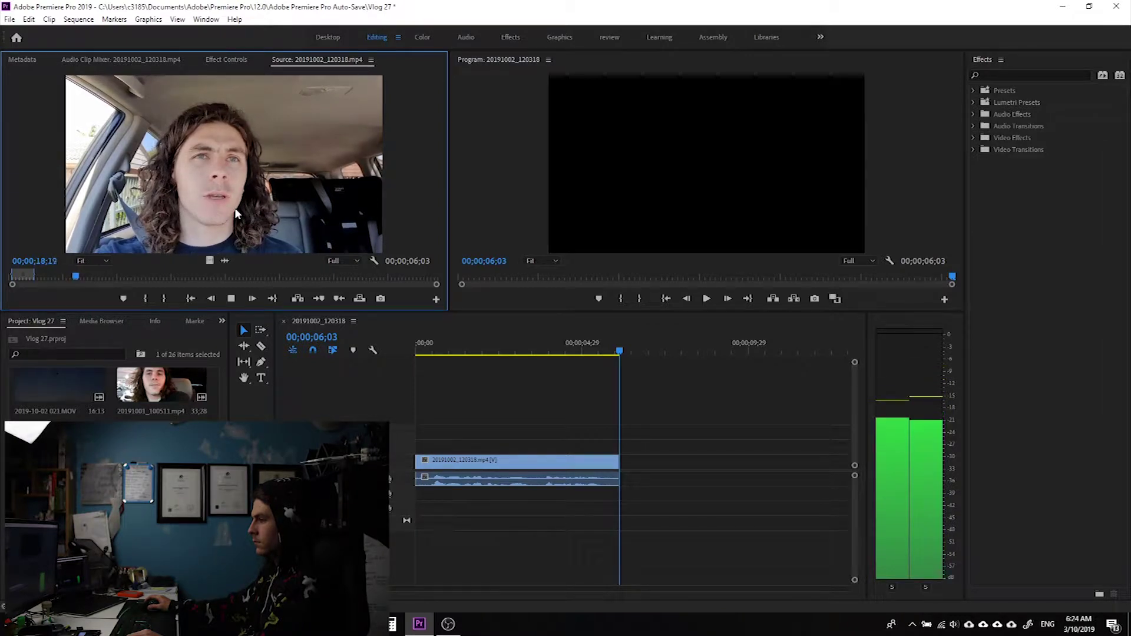
Skim forward through the talking-head clip and play from 54;24
{"action": "left_click", "coordinate": [94, 277]}
{"action": "left_click_drag", "start_coordinate": [95, 281], "coordinate": [104, 282]}
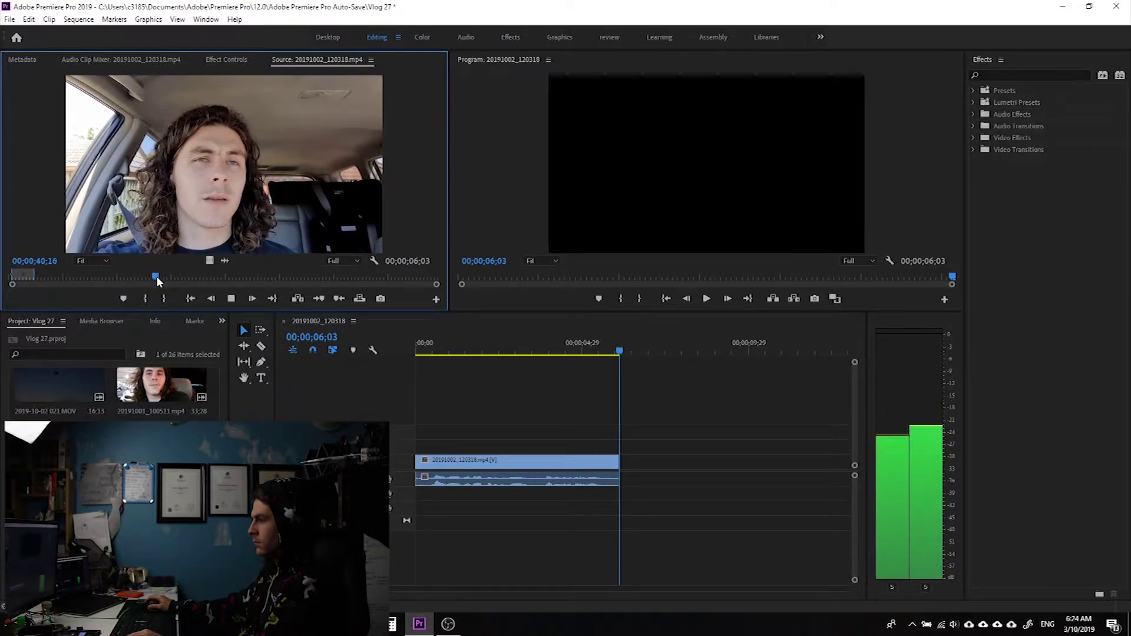
{"action": "left_click_drag", "start_coordinate": [158, 277], "coordinate": [192, 277]}
{"action": "key", "text": "space"}
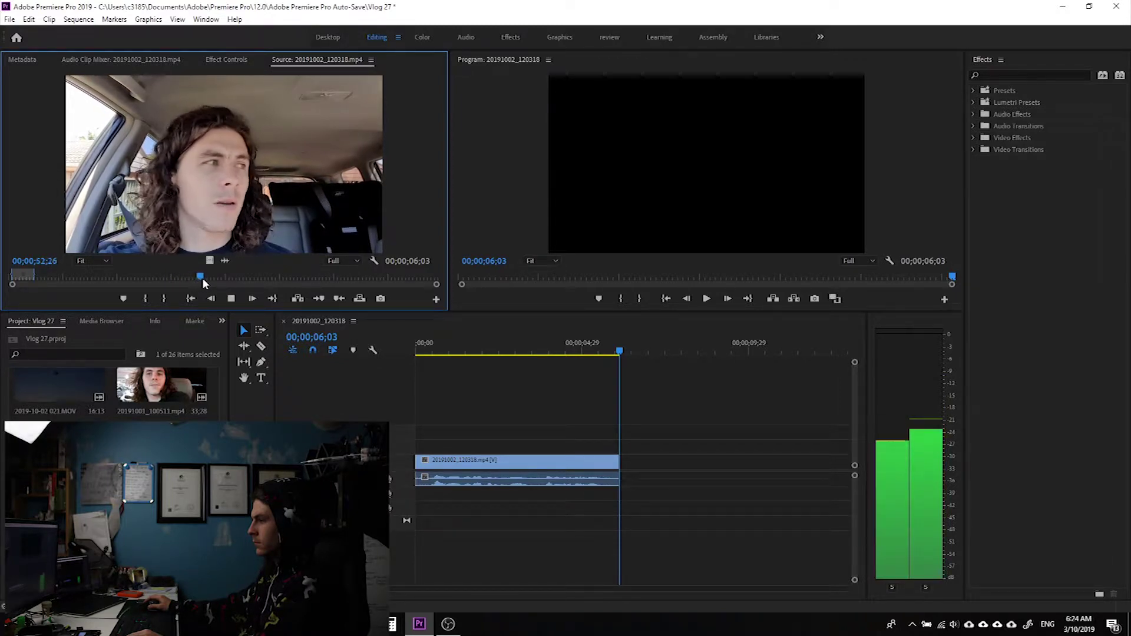
{"action": "left_click", "coordinate": [207, 279]}
{"action": "key", "text": "space"}
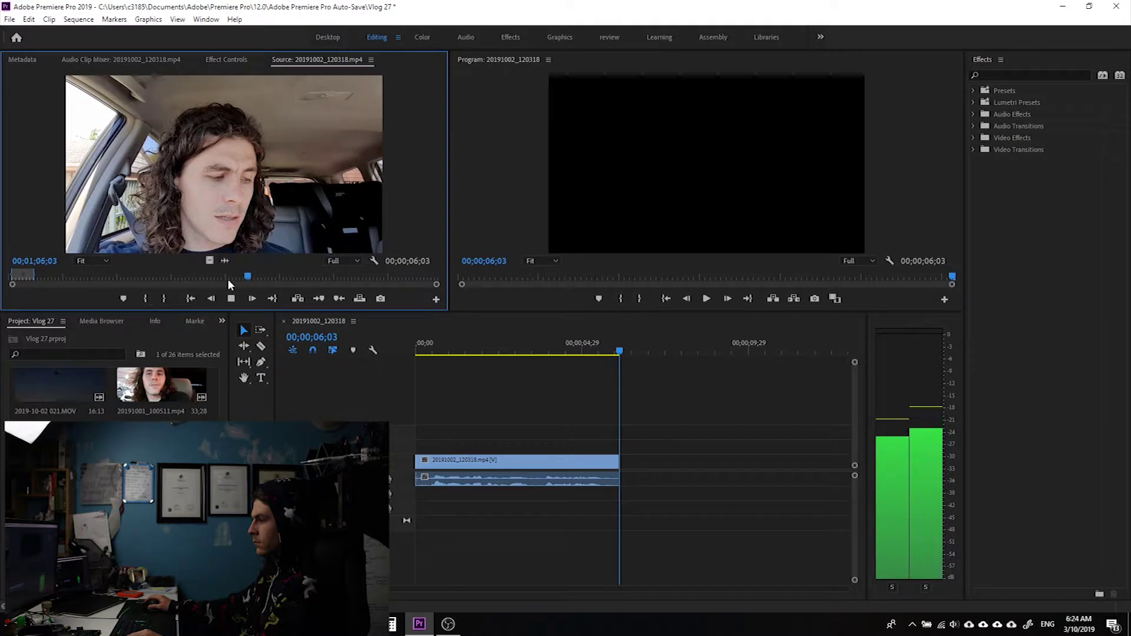
Mark an In point near the end and append the 00;00;18;05 section, reaching 00;00;24;09
{"action": "left_click", "coordinate": [268, 277]}
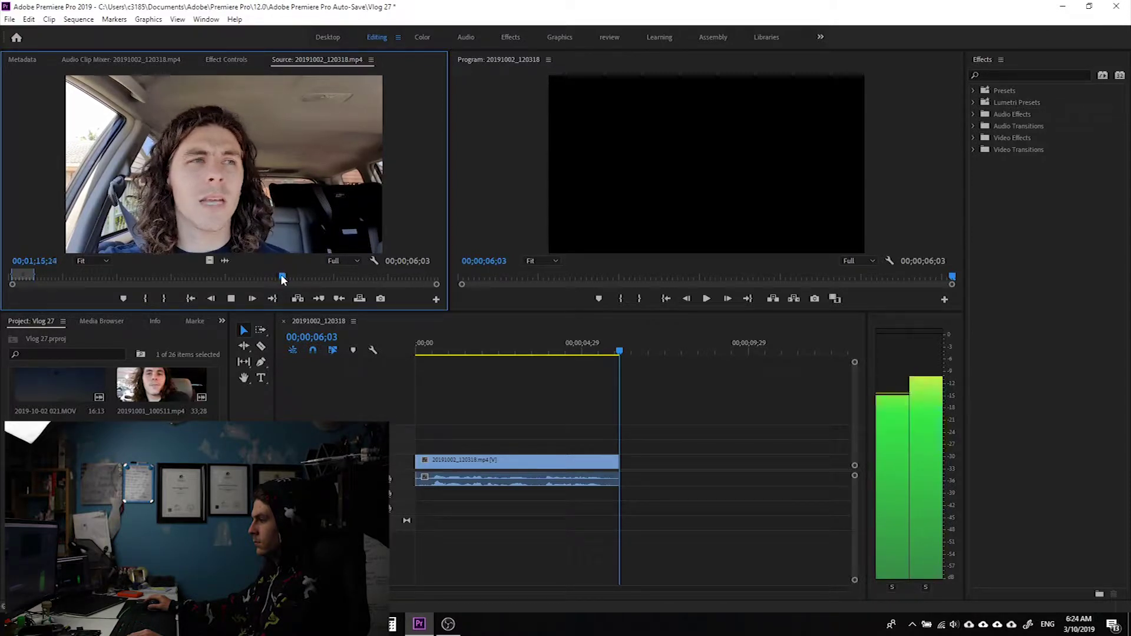
{"action": "left_click", "coordinate": [311, 281]}
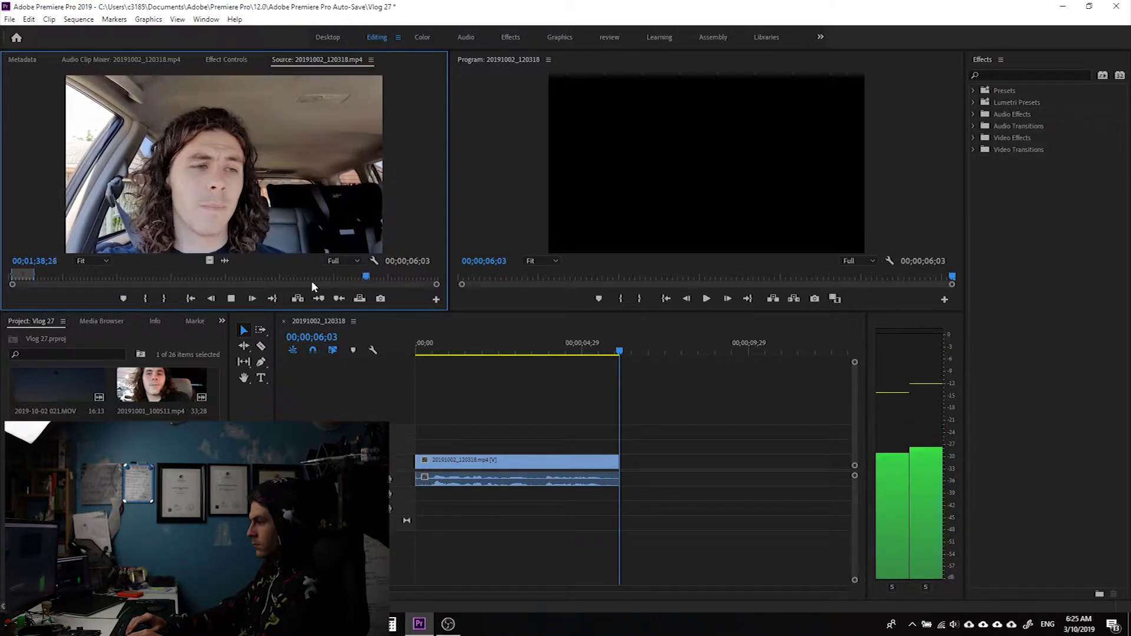
{"action": "key", "text": "i"}
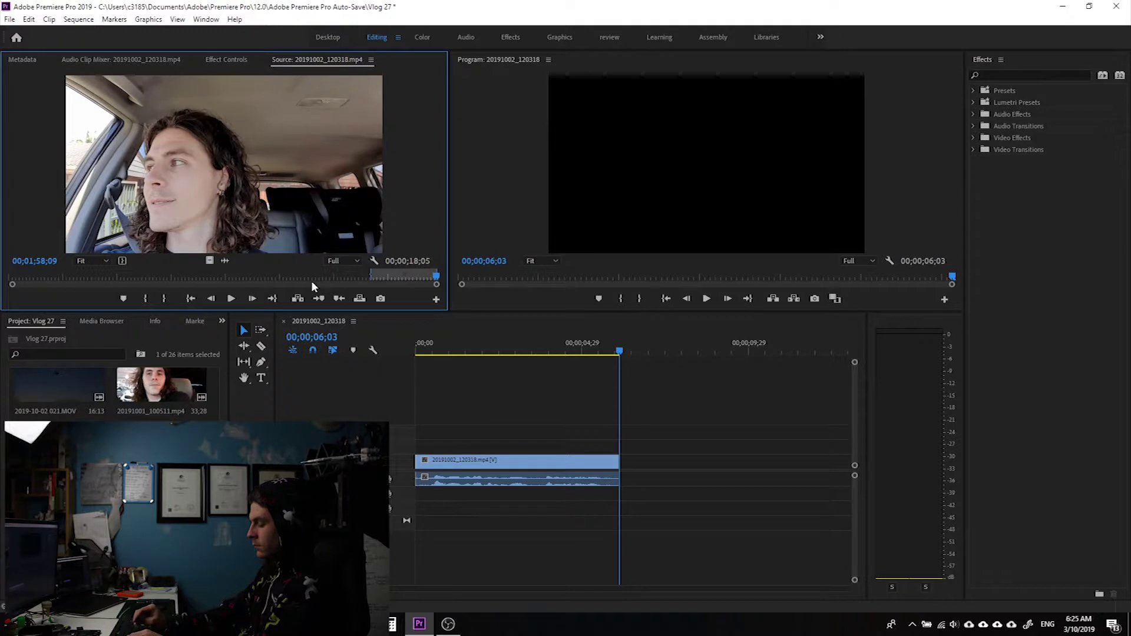
{"action": "key", "text": "comma"}
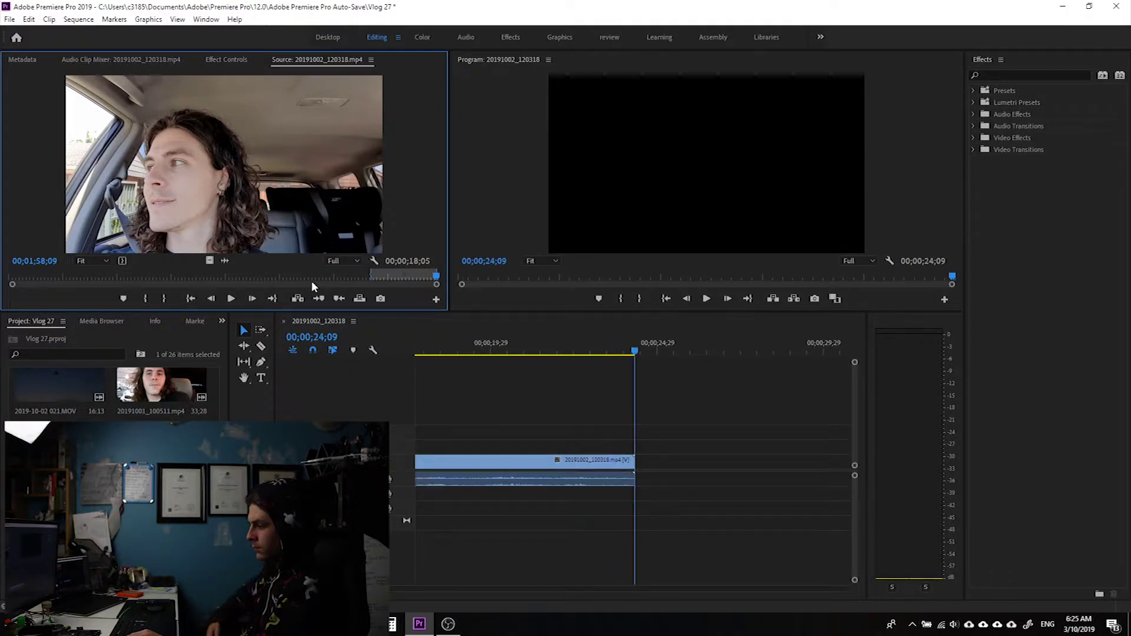
Unlink the timeline clip's audio from its video, then rewind the B-roll clip
{"action": "right_click", "coordinate": [591, 465]}
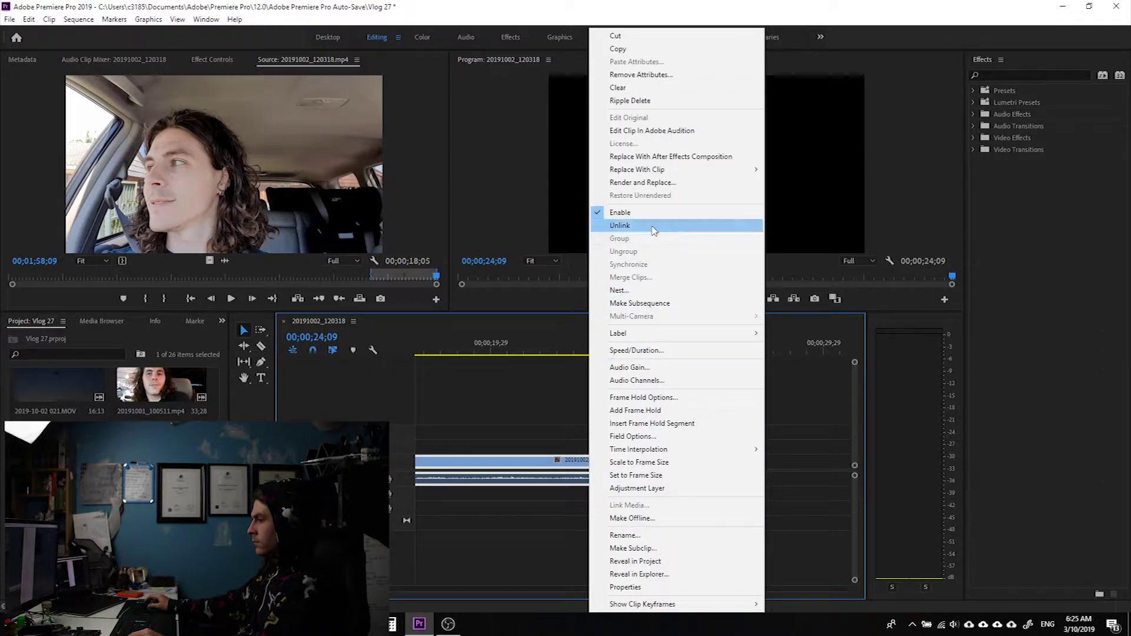
{"action": "left_click", "coordinate": [649, 231]}
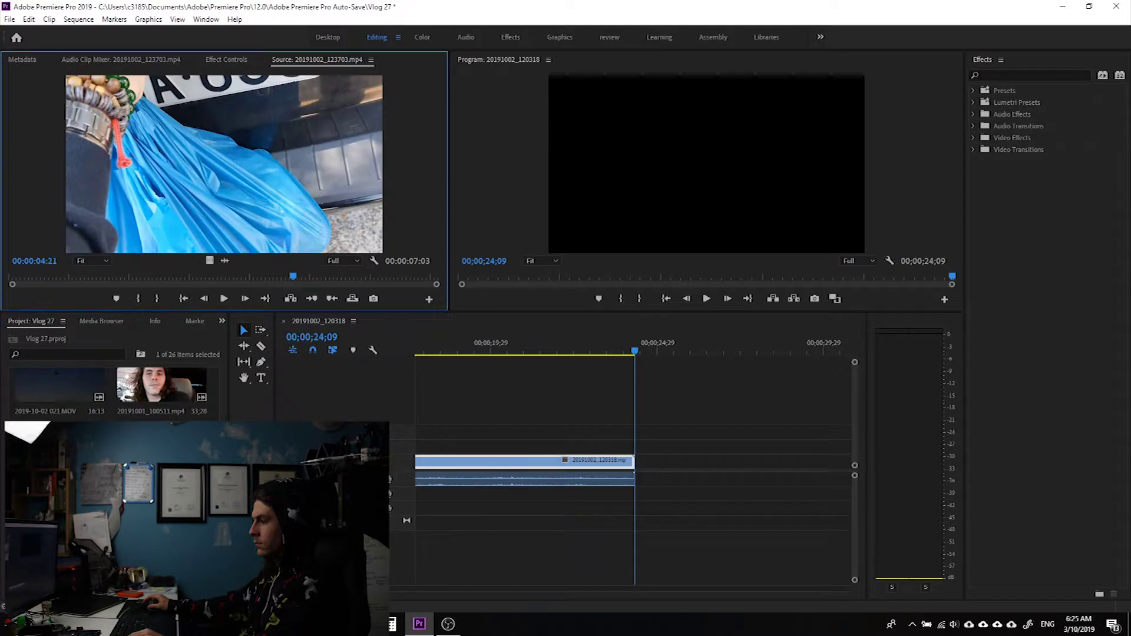
{"action": "left_click_drag", "start_coordinate": [297, 280], "coordinate": [12, 286]}
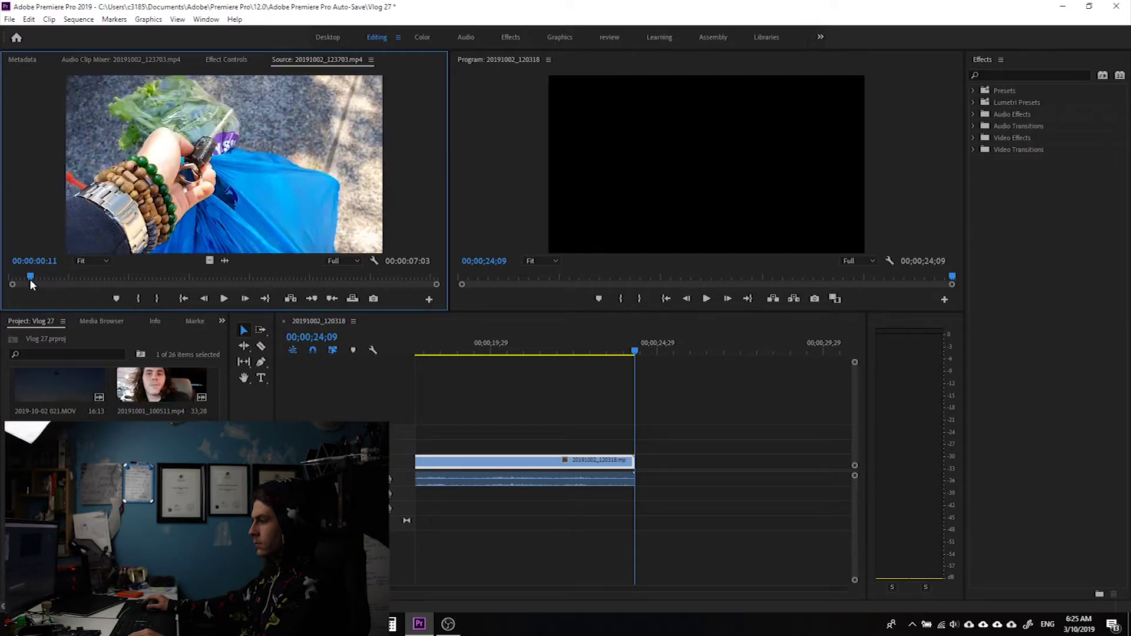
Mark a 00:00:03:26 range on 20191002_123703.mp4 with In and Out points
{"action": "key", "text": "i"}
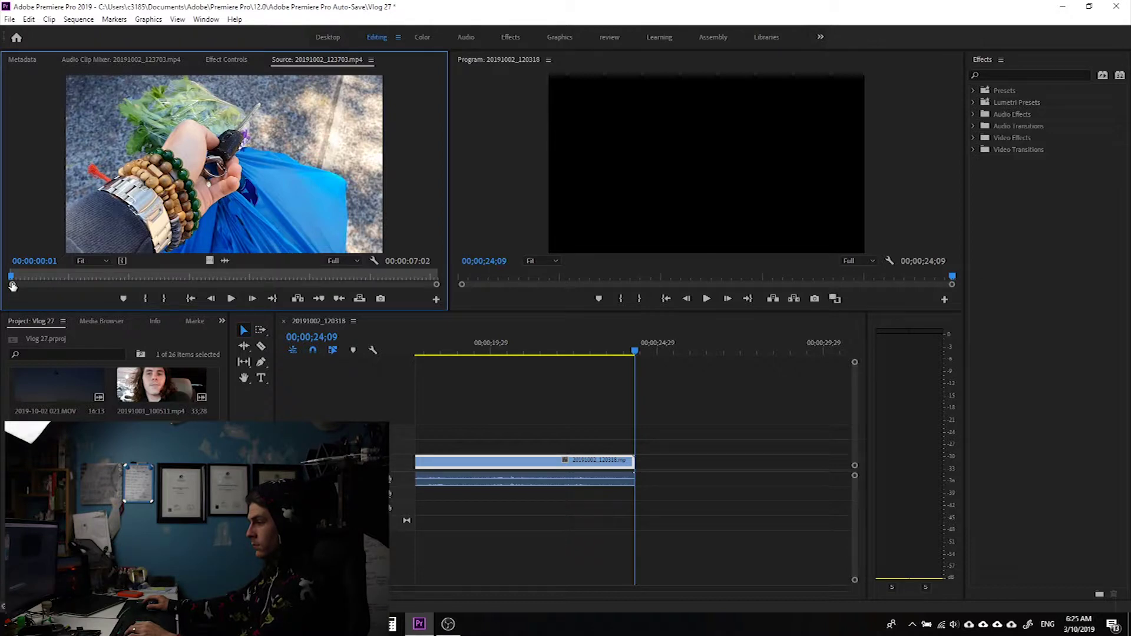
{"action": "key", "text": "space"}
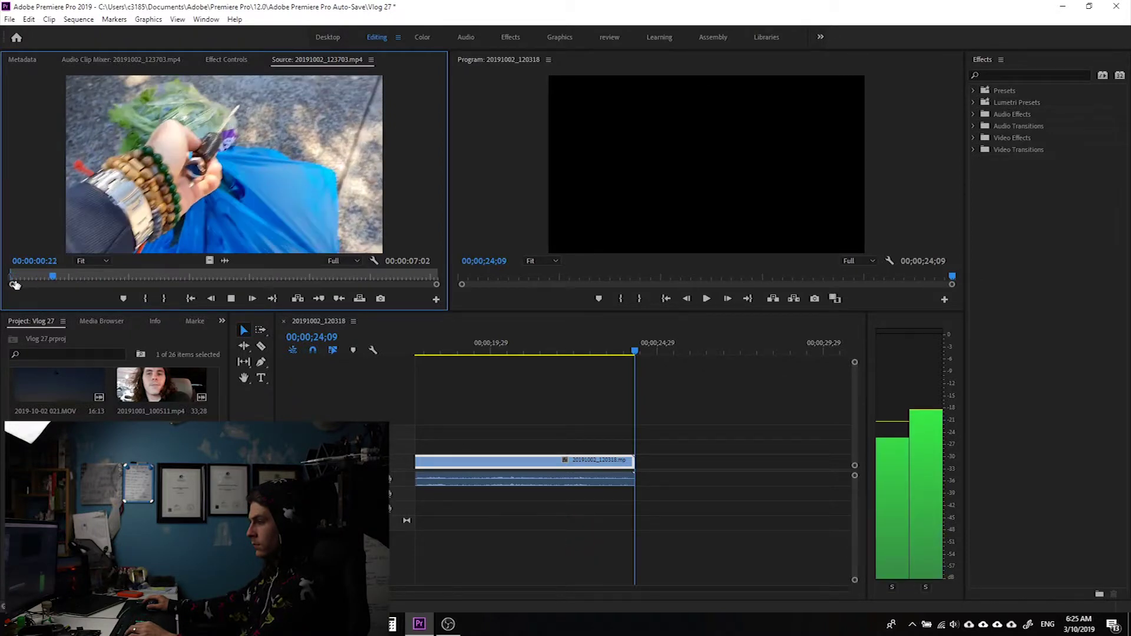
{"action": "key", "text": "space"}
{"action": "key", "text": "o"}
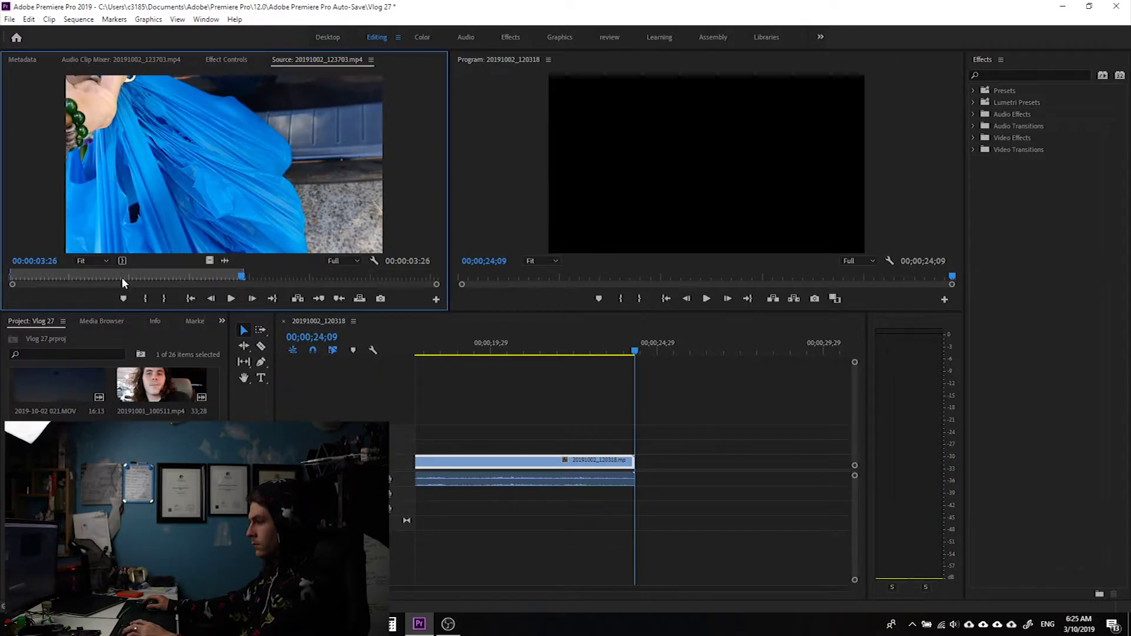
{"action": "left_click_drag", "start_coordinate": [208, 262], "coordinate": [222, 231]}
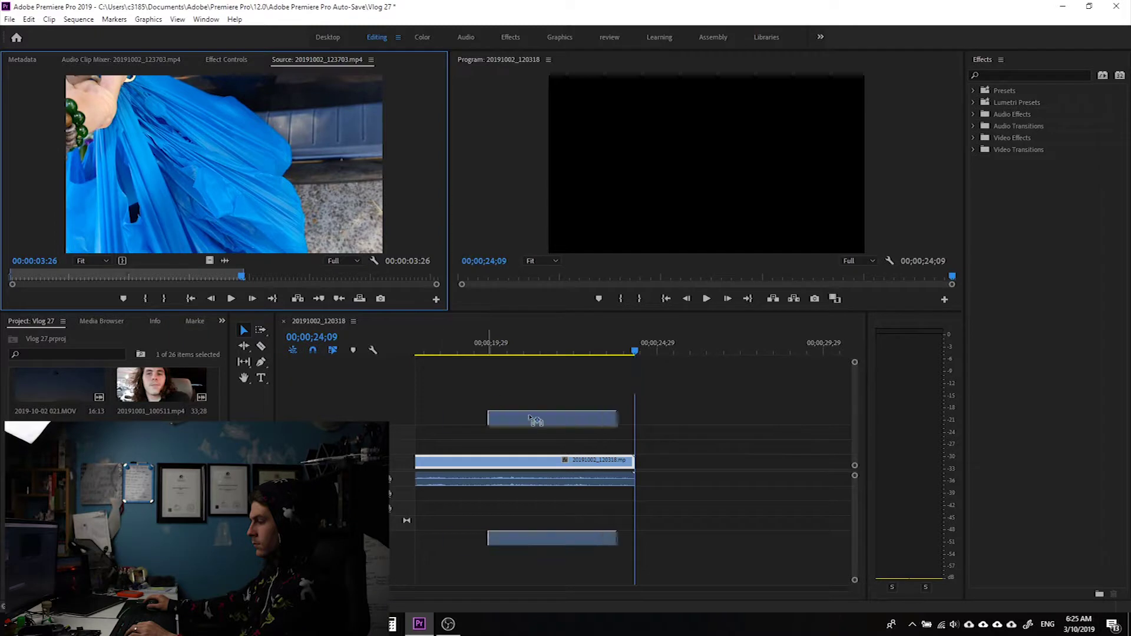
Place the B-roll after the first clip, unlink it, and play across the cut
{"action": "left_click_drag", "start_coordinate": [222, 228], "coordinate": [644, 465]}
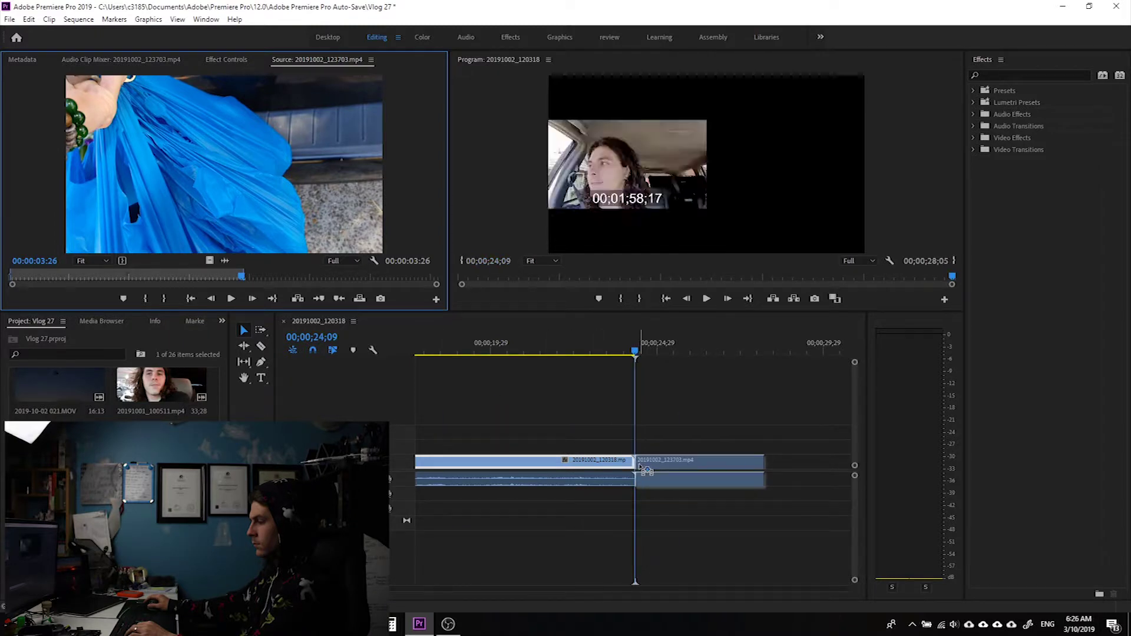
{"action": "right_click", "coordinate": [647, 465]}
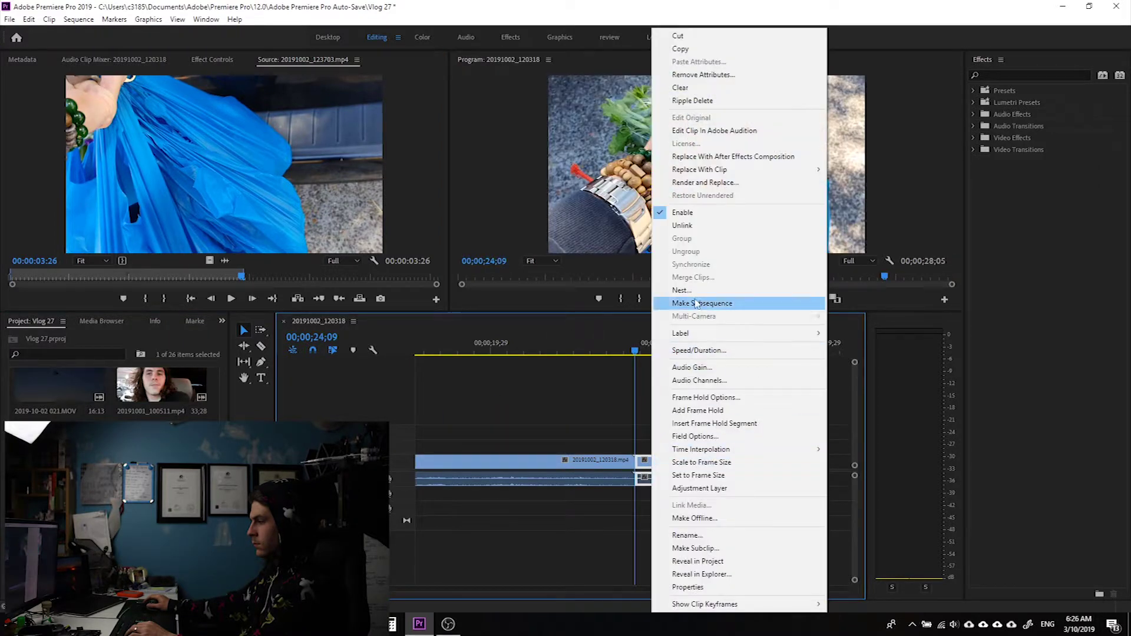
{"action": "left_click", "coordinate": [682, 226]}
{"action": "left_click_drag", "start_coordinate": [647, 352], "coordinate": [568, 373]}
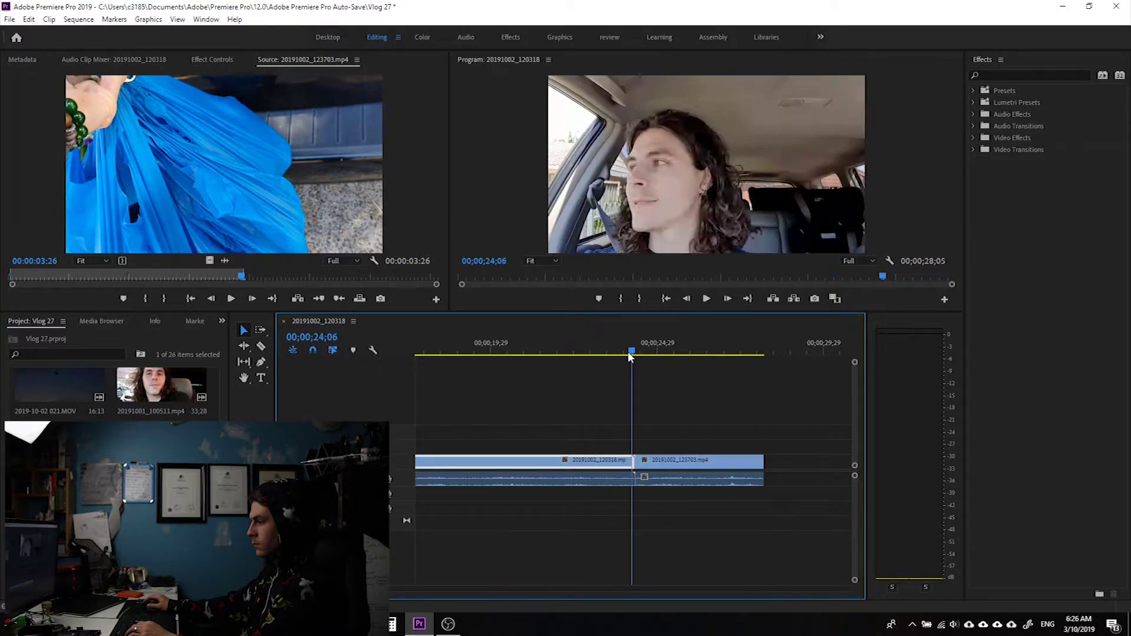
{"action": "key", "text": "space"}
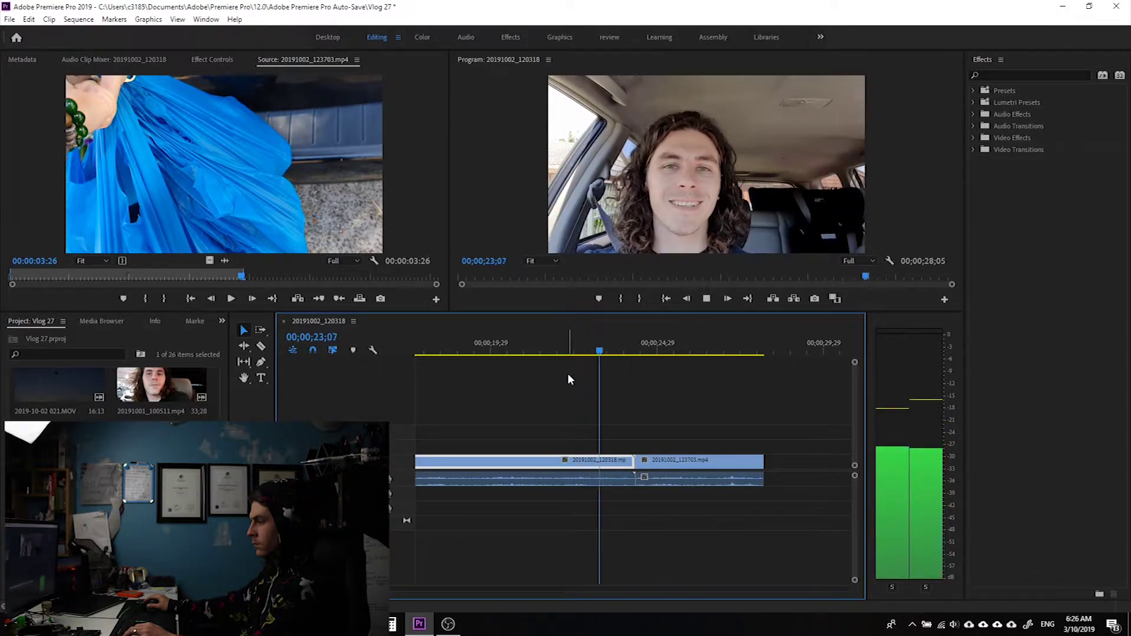
{"action": "key", "text": "space"}
Move the 20191002_120318 video up to track V2
{"action": "left_click", "coordinate": [660, 478]}
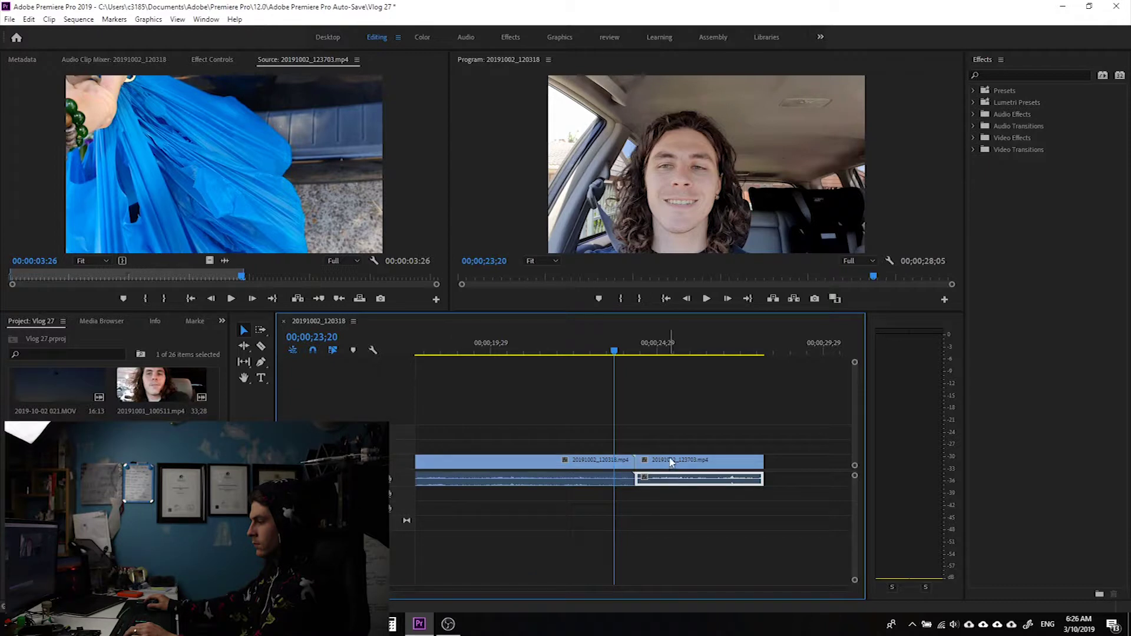
{"action": "left_click_drag", "start_coordinate": [601, 460], "coordinate": [601, 446]}
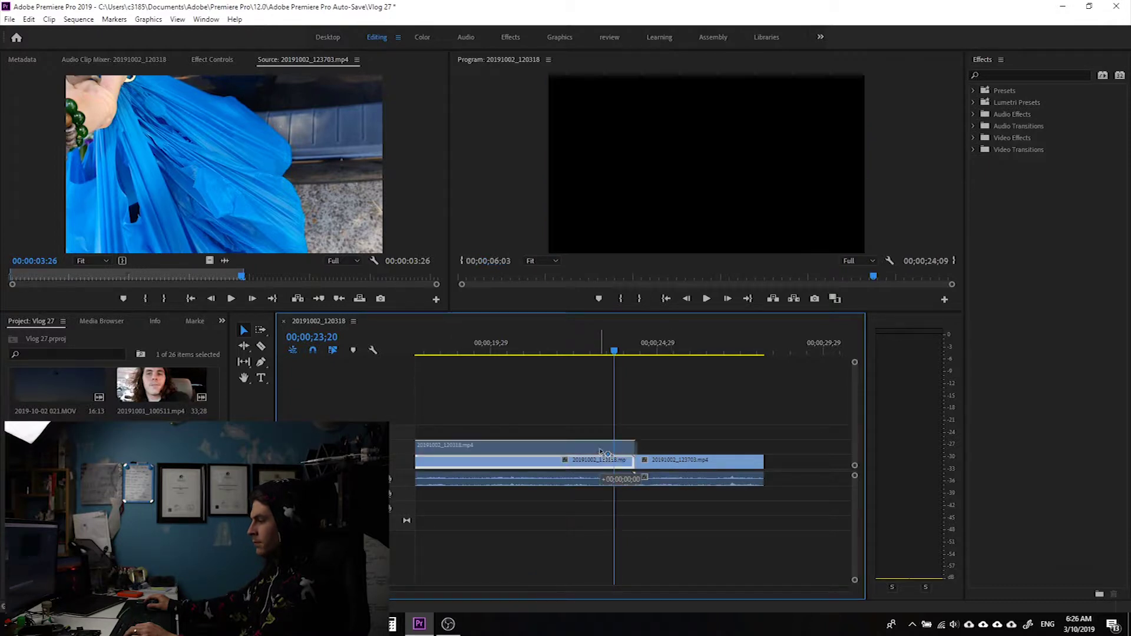
{"action": "left_click", "coordinate": [676, 465]}
{"action": "left_click_drag", "start_coordinate": [676, 466], "coordinate": [674, 466]}
{"action": "right_click", "coordinate": [674, 466]}
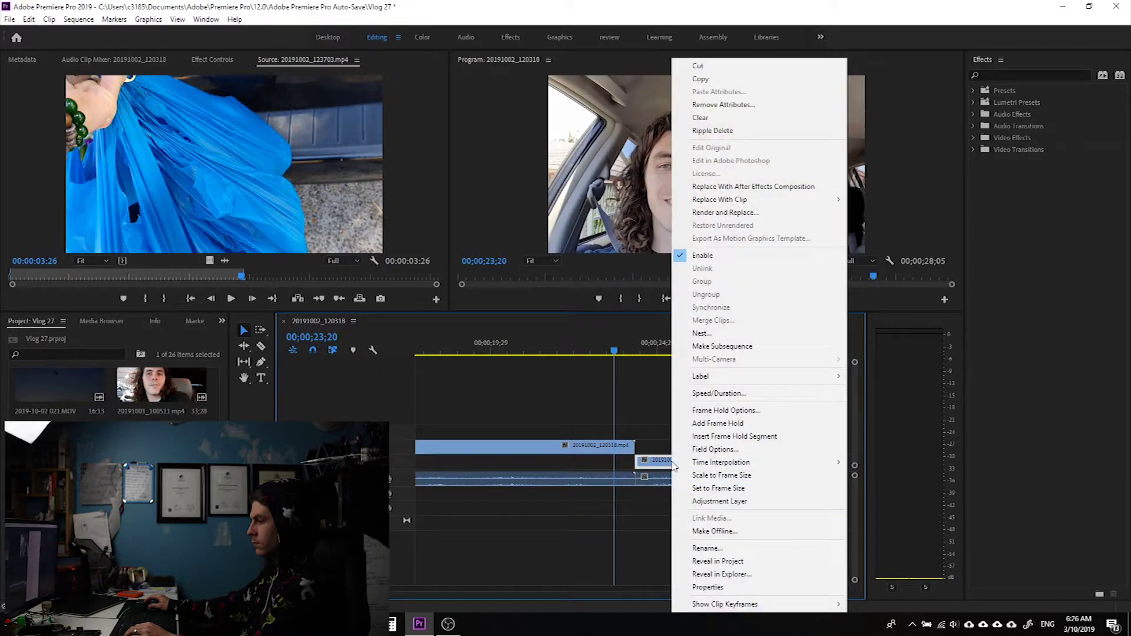
{"action": "left_click", "coordinate": [662, 485]}
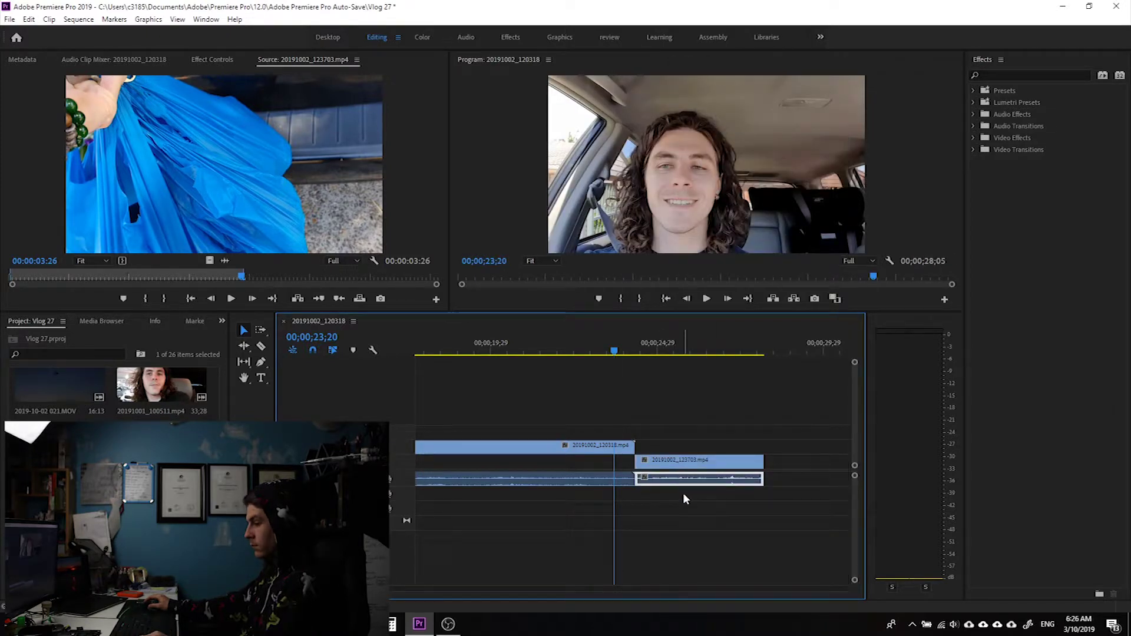
{"action": "key", "text": "ctrl+z"}
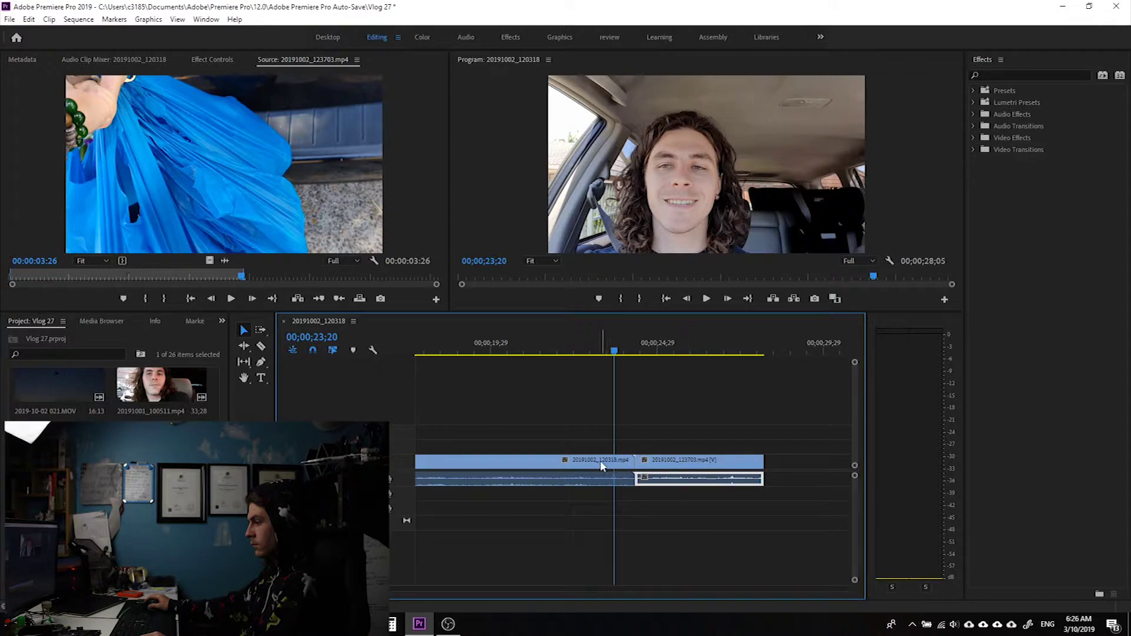
{"action": "mouse_move", "coordinate": [602, 467]}
{"action": "left_mouse_down"}
{"action": "mouse_move", "coordinate": [602, 454]}
{"action": "mouse_move", "coordinate": [646, 460]}
{"action": "left_mouse_up"}
Play back the sequence and load 20191002_123726.mp4 in the Source Monitor
{"action": "key", "text": "space"}
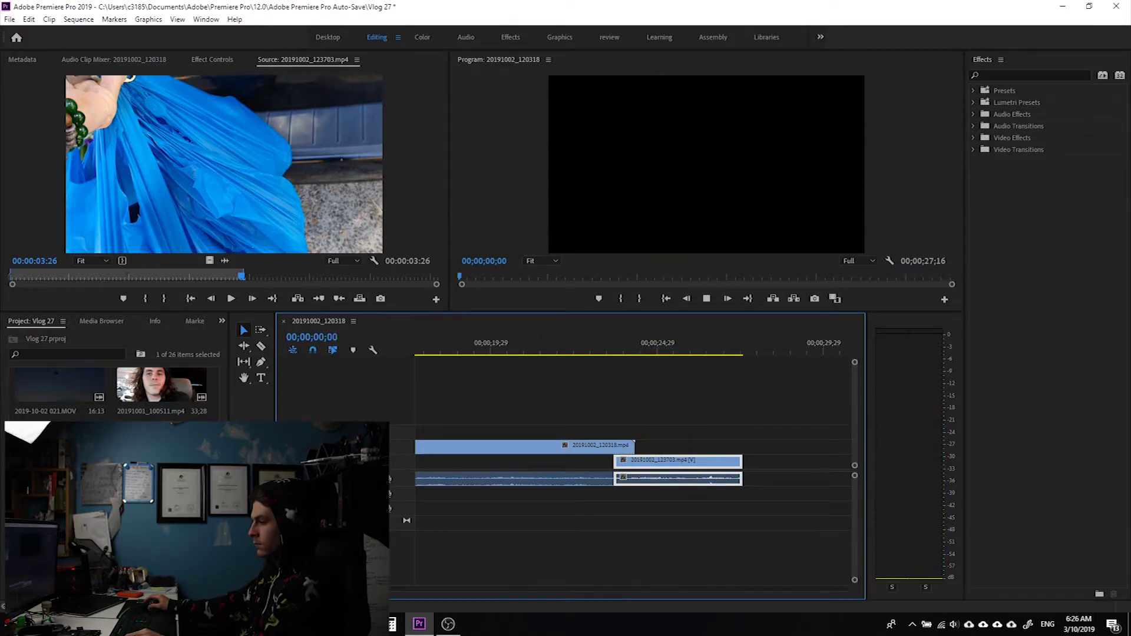
{"action": "key", "text": "Home"}
{"action": "key", "text": "End"}
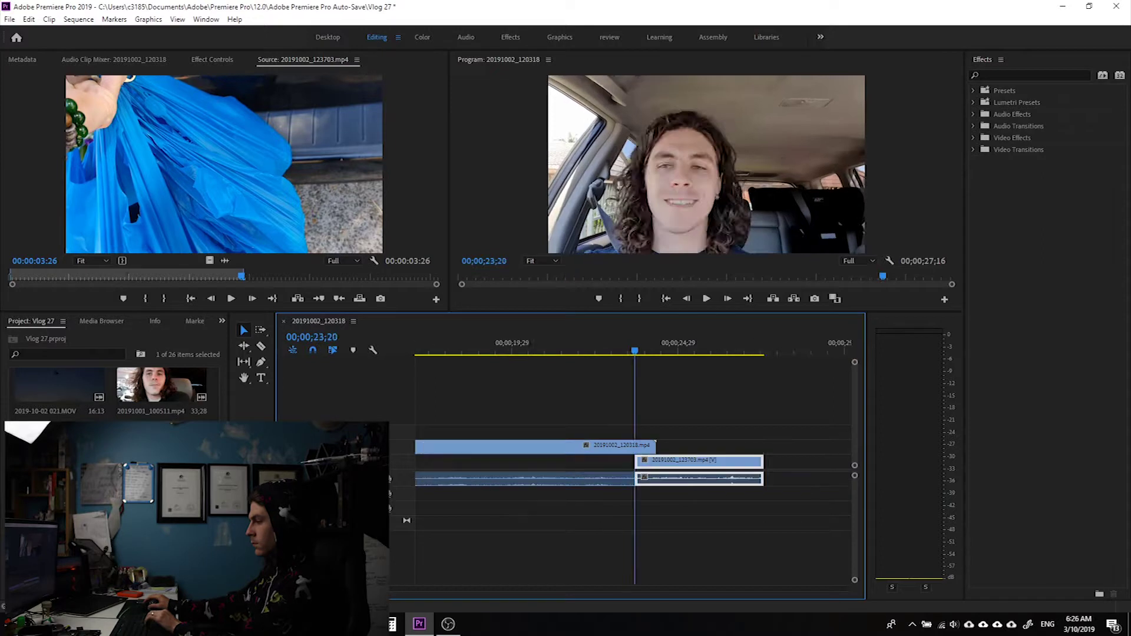
{"action": "left_click", "coordinate": [213, 277]}
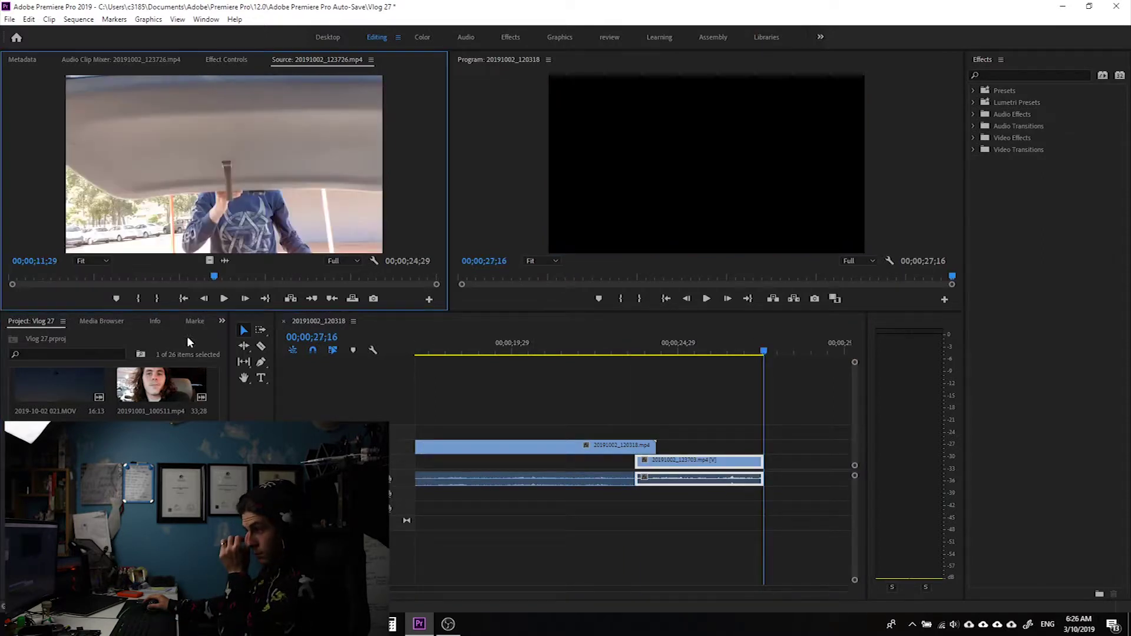
{"action": "mouse_move", "coordinate": [214, 276]}
{"action": "left_mouse_down"}
{"action": "mouse_move", "coordinate": [134, 277]}
{"action": "mouse_move", "coordinate": [191, 289]}
{"action": "left_mouse_up"}
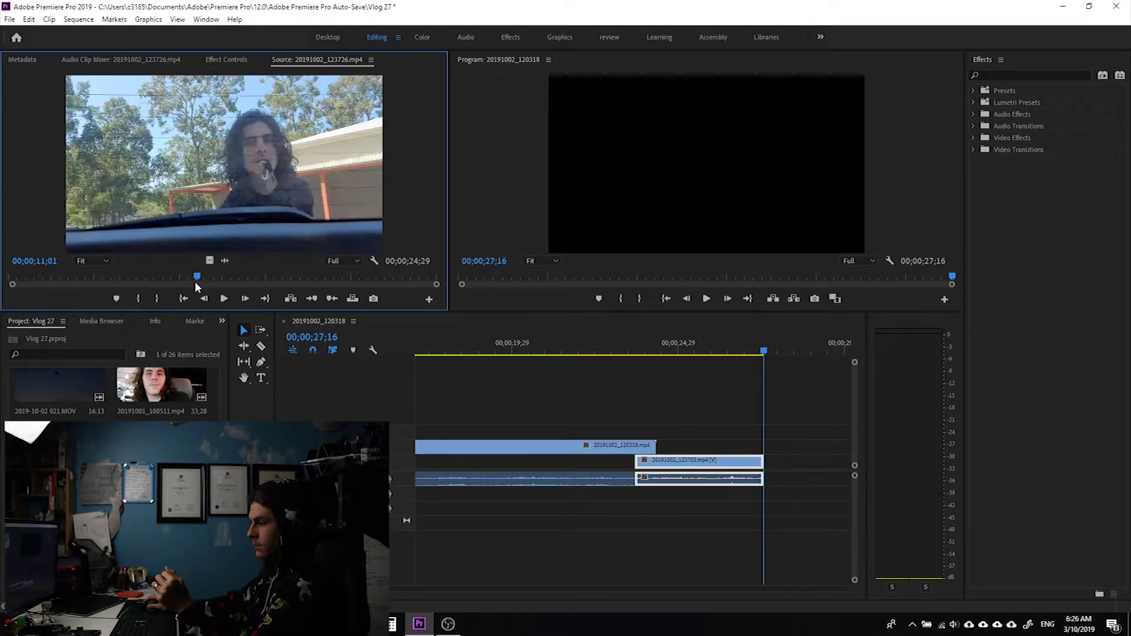
Mark In at 10;21 on 20191002_123726.mp4 and overwrite its 11;17 section at the sequence end
{"action": "key", "text": "i"}
{"action": "left_click_drag", "start_coordinate": [190, 283], "coordinate": [355, 294]}
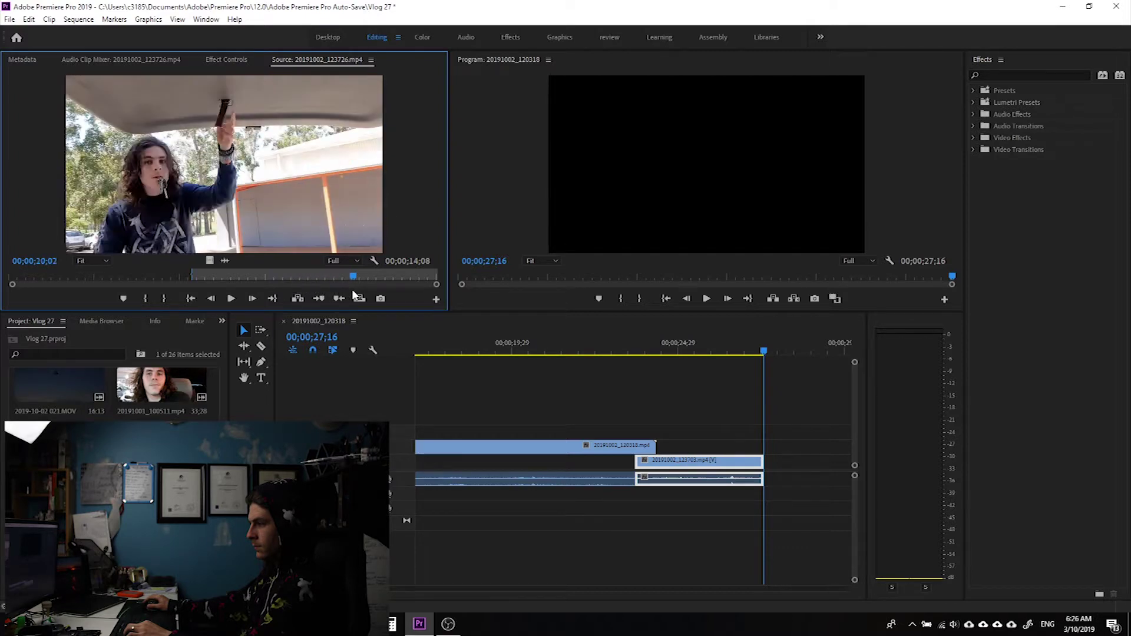
{"action": "left_click_drag", "start_coordinate": [357, 295], "coordinate": [391, 299]}
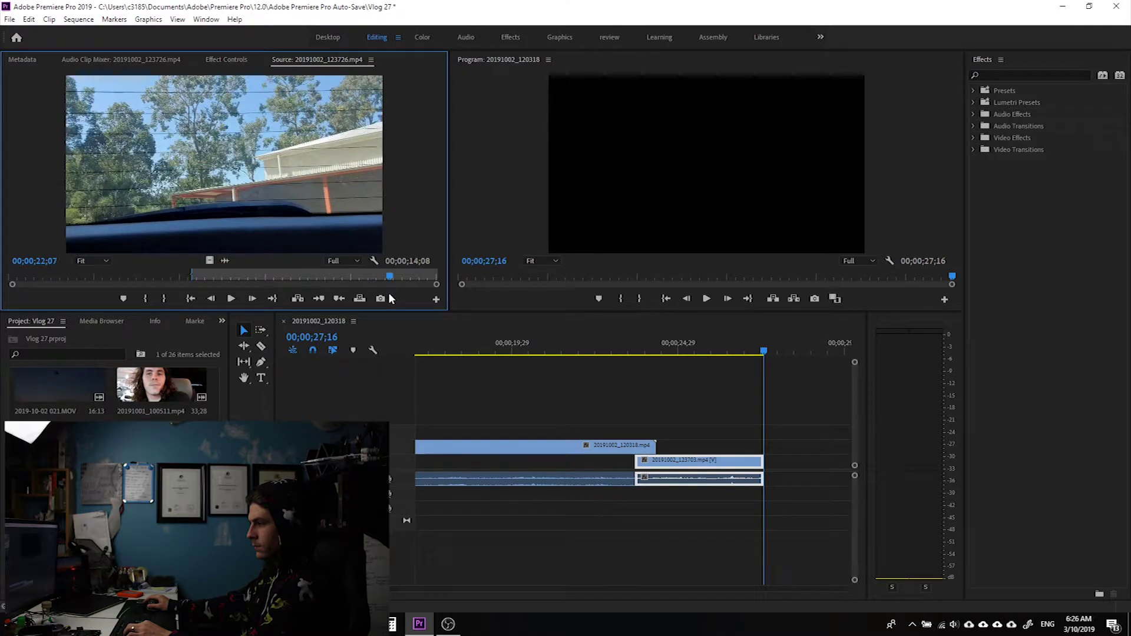
{"action": "key", "text": "period"}
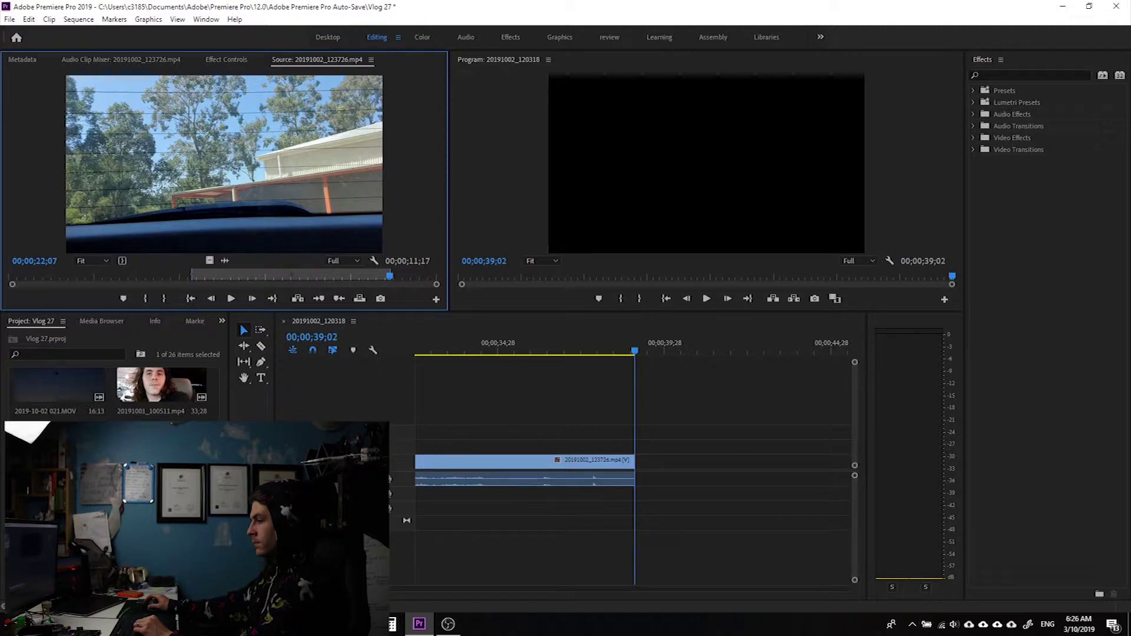
Scroll up the Project bin to reach 2019-10-02 004.MOV
{"action": "scroll", "coordinate": [112, 388], "scroll_direction": "up", "scroll_amount": 2}
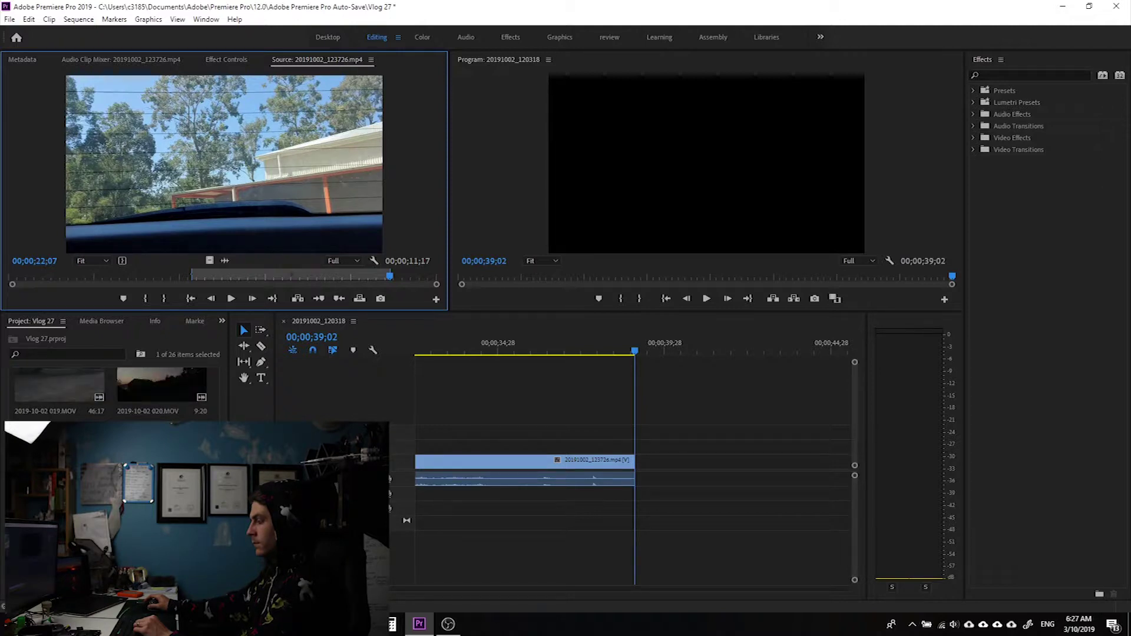
{"action": "scroll", "coordinate": [112, 389], "scroll_direction": "up", "scroll_amount": 2}
{"action": "scroll", "coordinate": [112, 389], "scroll_direction": "up", "scroll_amount": 3}
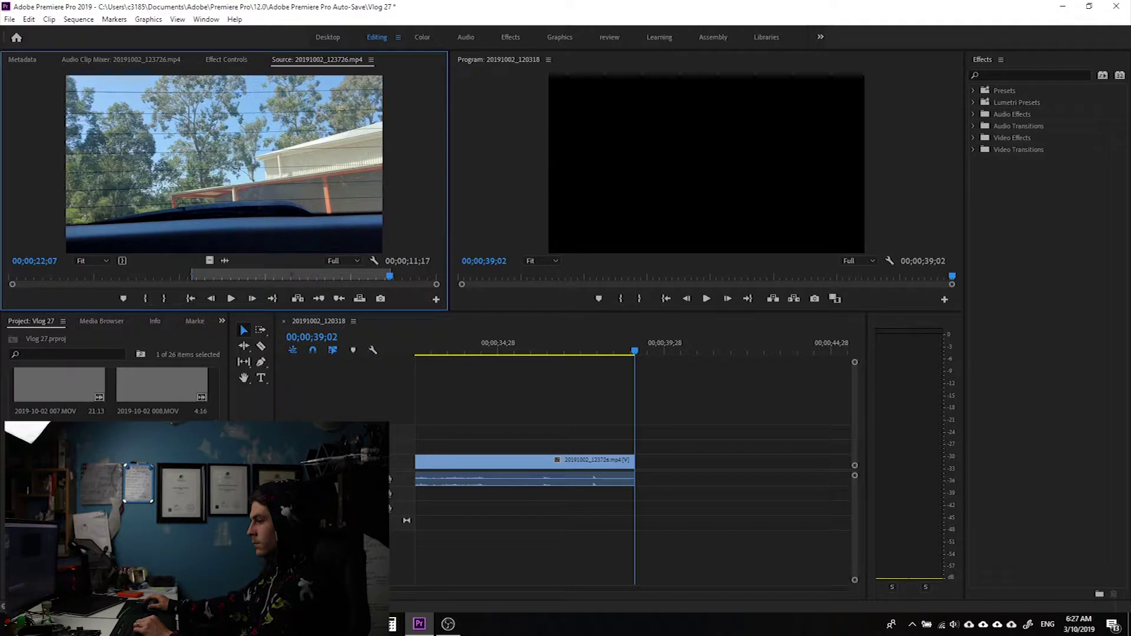
{"action": "scroll", "coordinate": [112, 389], "scroll_direction": "up", "scroll_amount": 1}
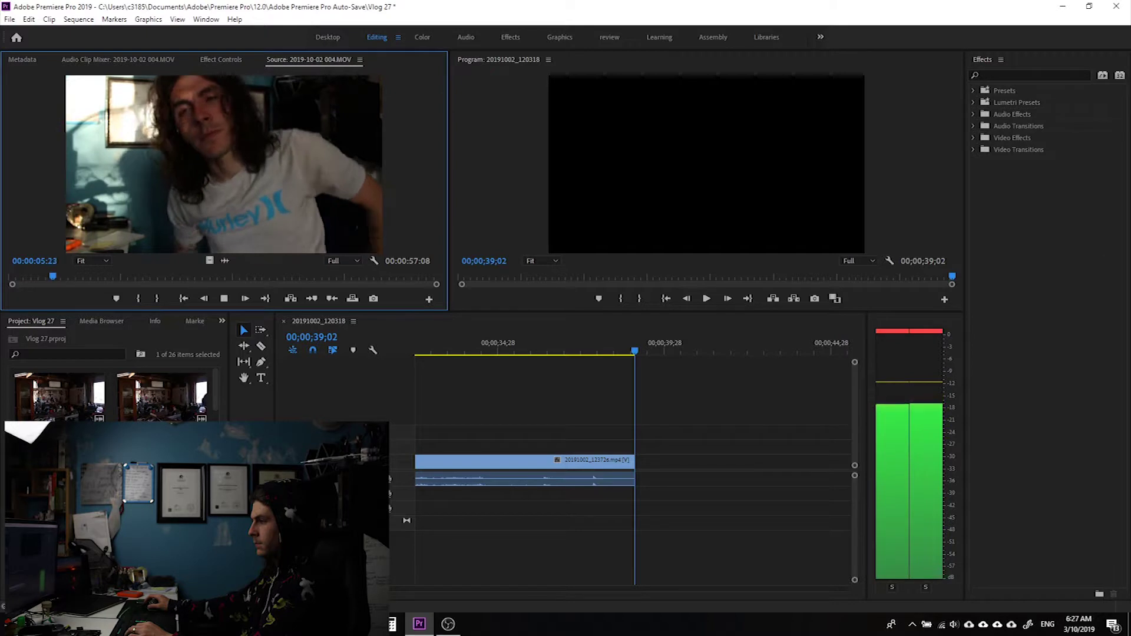
Preview 2019-10-02 004.MOV in the Source Monitor to find the section's end
{"action": "key", "text": "space"}
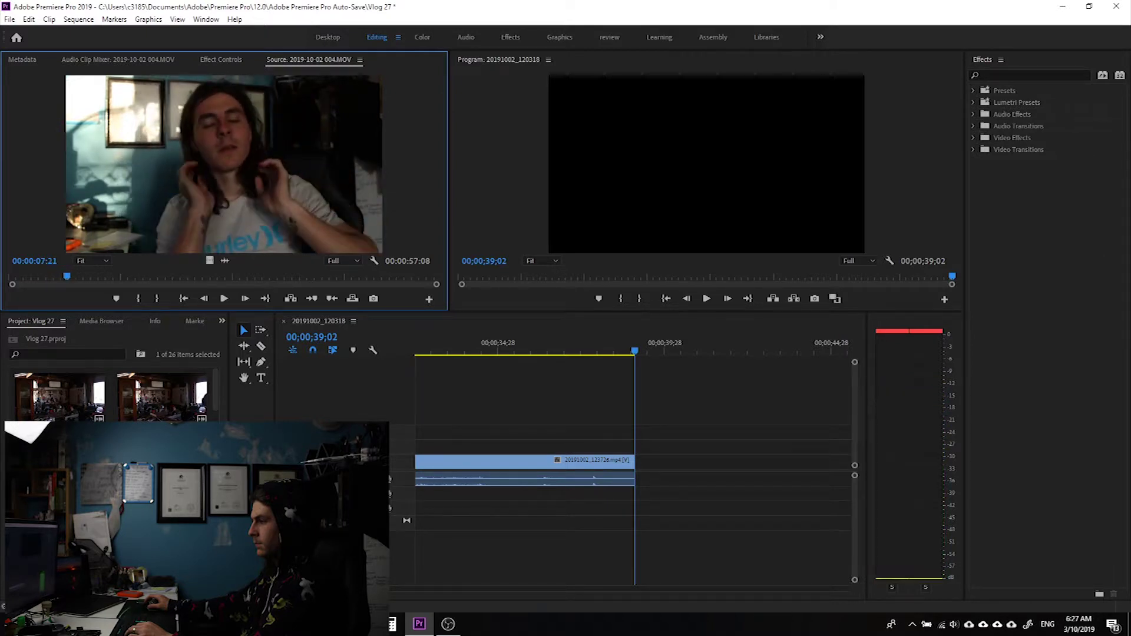
{"action": "key", "text": "space"}
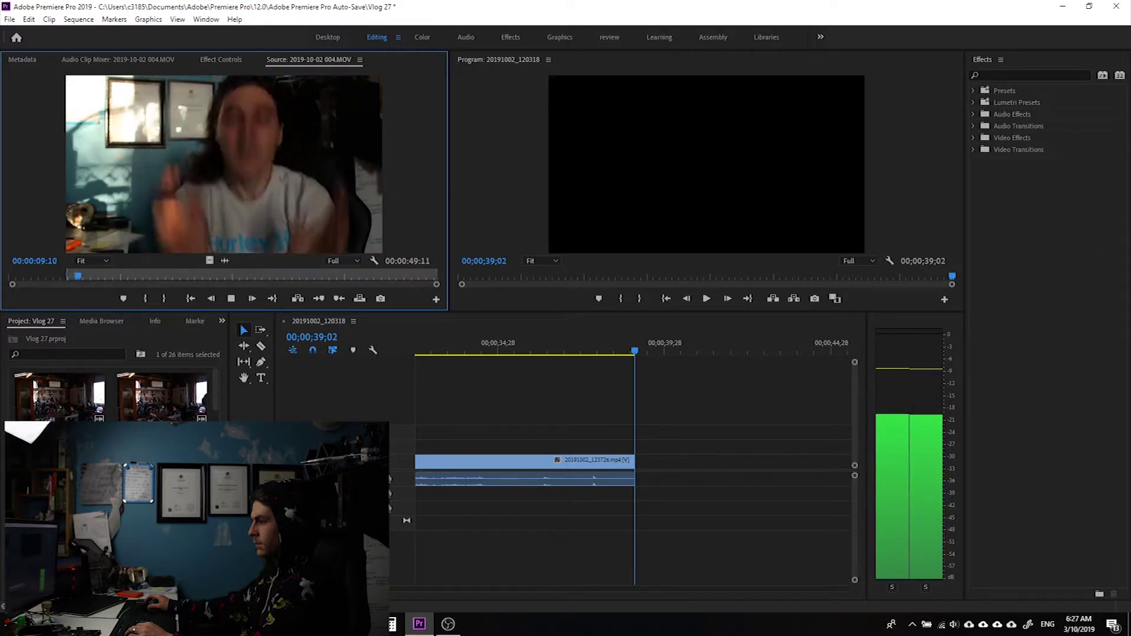
{"action": "key", "text": "space"}
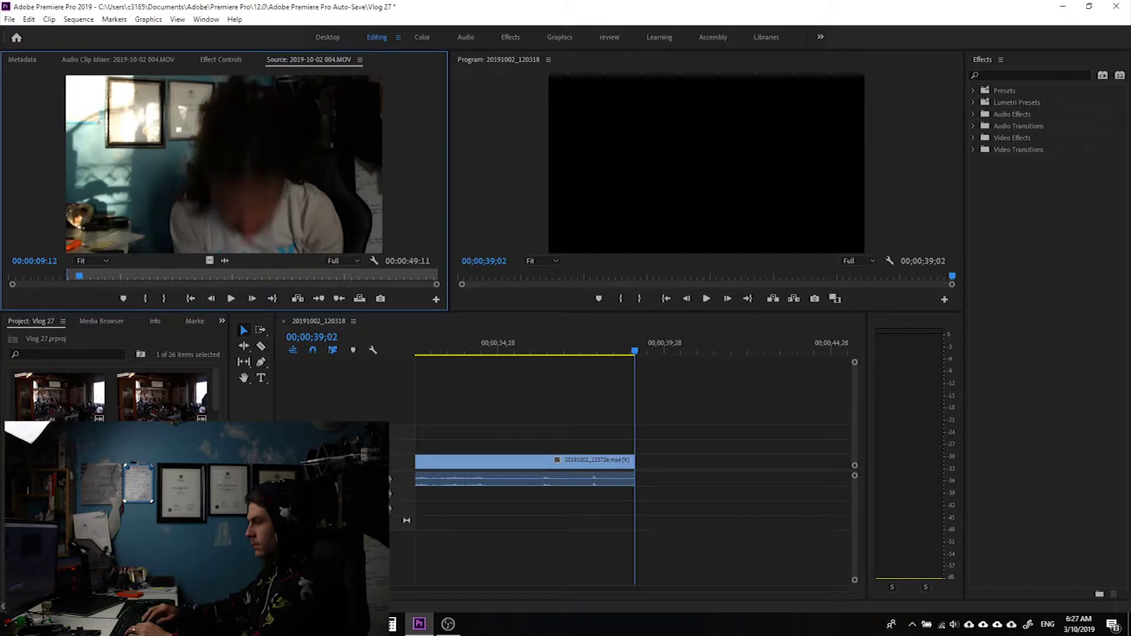
{"action": "key", "text": "Left"}
{"action": "key", "text": "Left"}
{"action": "key", "text": "Left"}
{"action": "key", "text": "Left"}
{"action": "key", "text": "space"}
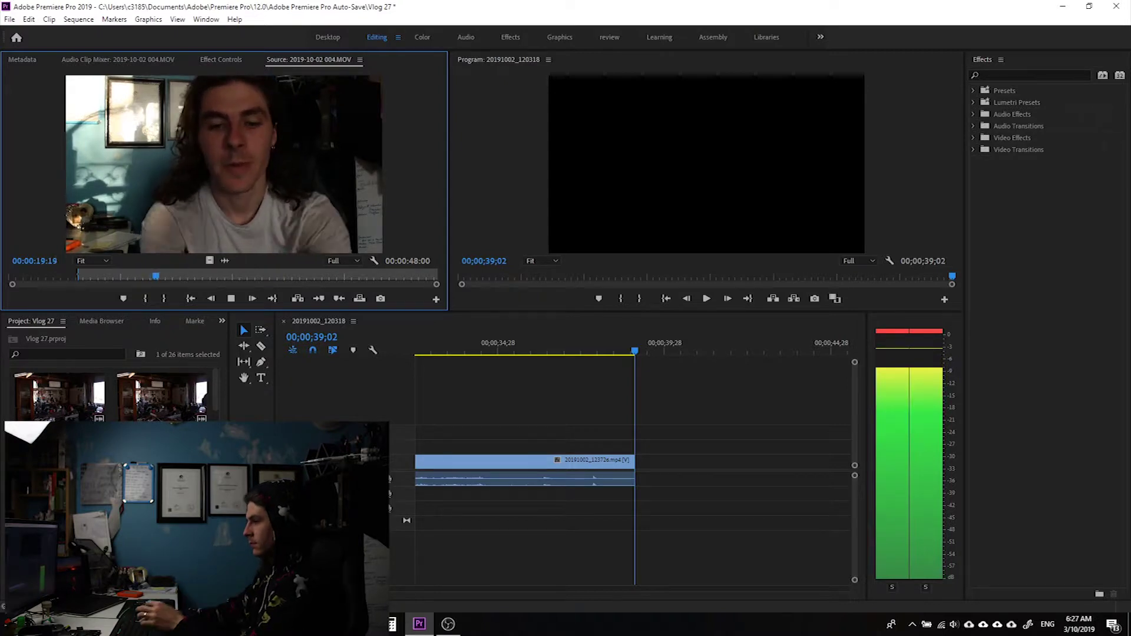
{"action": "key", "text": "space"}
Set the Out point and append the 00:00:07:07 section, extending the sequence to 00;00;46;11
{"action": "key", "text": "j"}
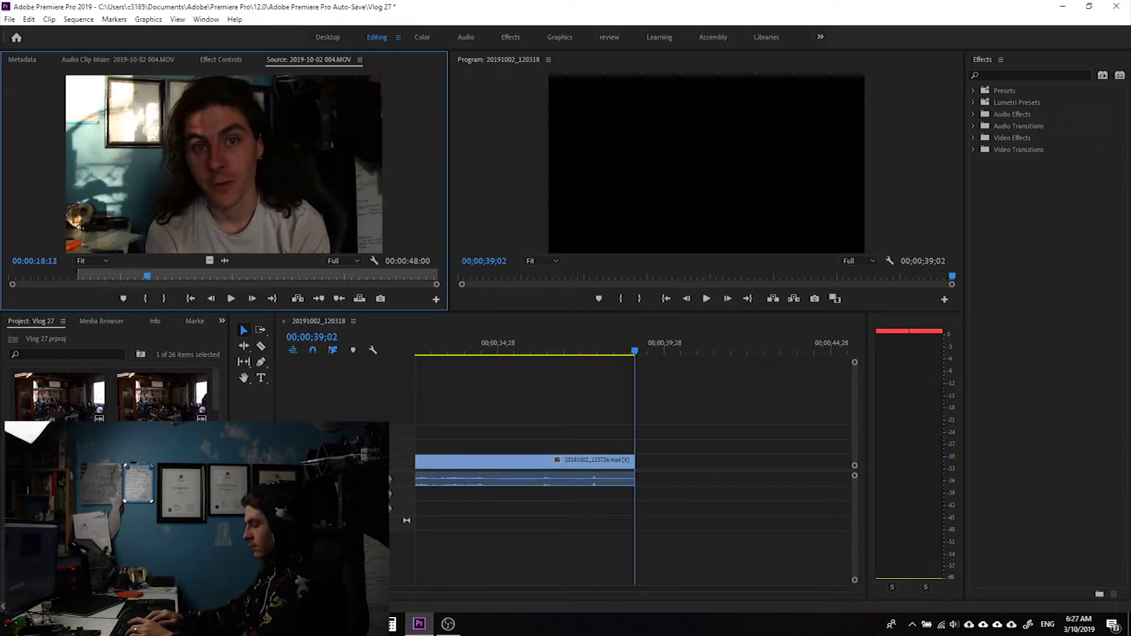
{"action": "key", "text": "space"}
{"action": "key", "text": "space"}
{"action": "key", "text": "j"}
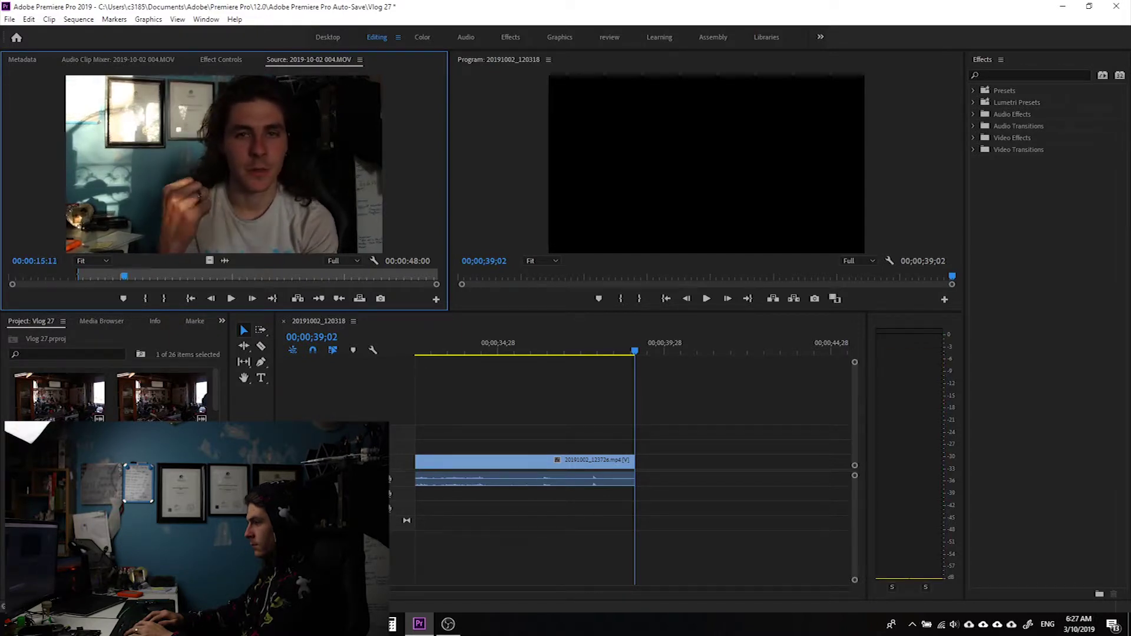
{"action": "key", "text": "space"}
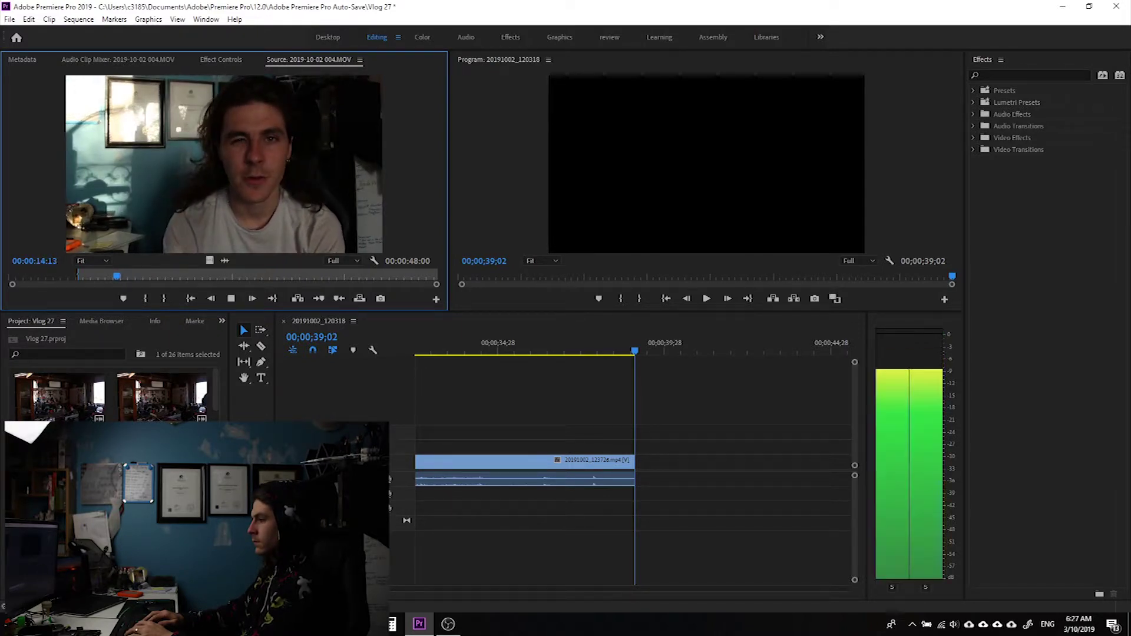
{"action": "key", "text": "space"}
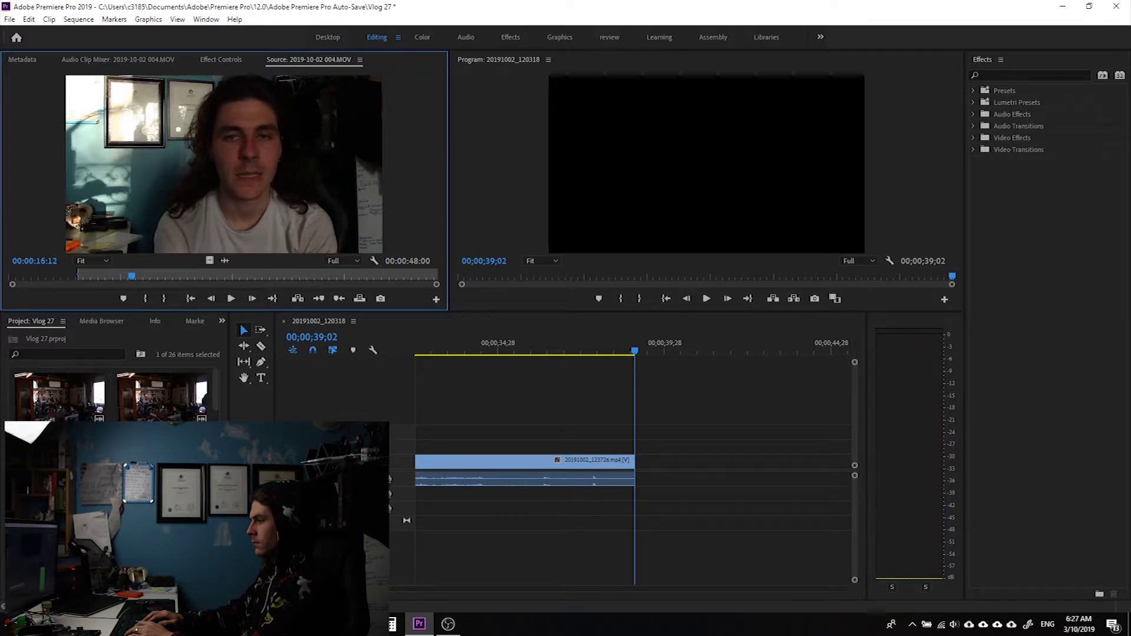
{"action": "key", "text": "o"}
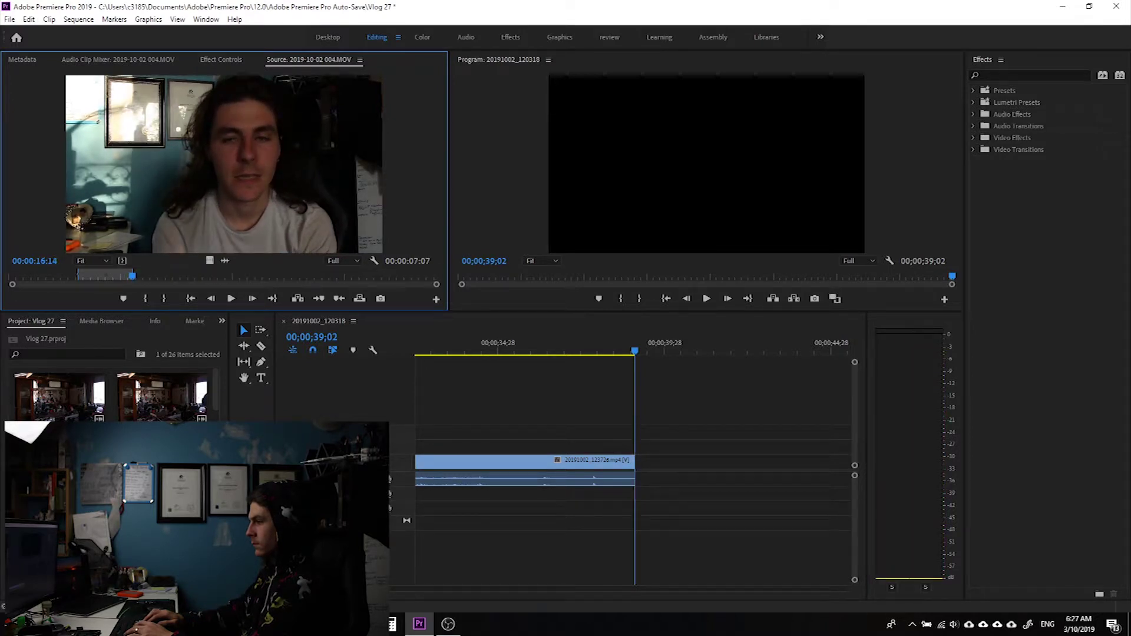
{"action": "key", "text": "."}
{"action": "key", "text": "space"}
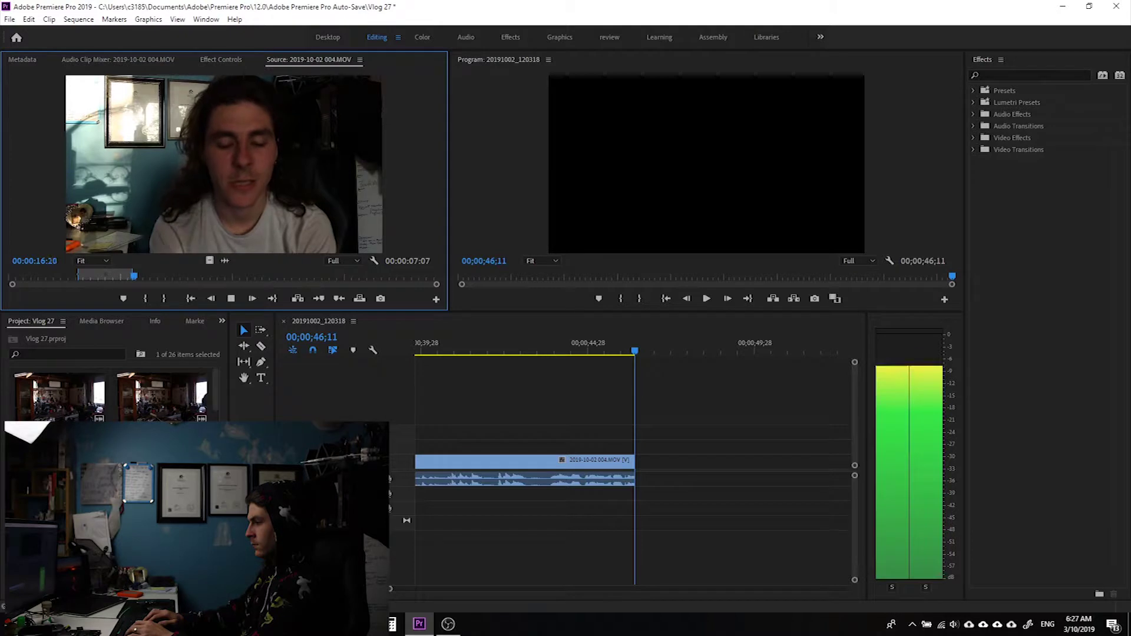
Step back in 2019-10-02 004.MOV, set a tentative In point, and preview
{"action": "key", "text": "space"}
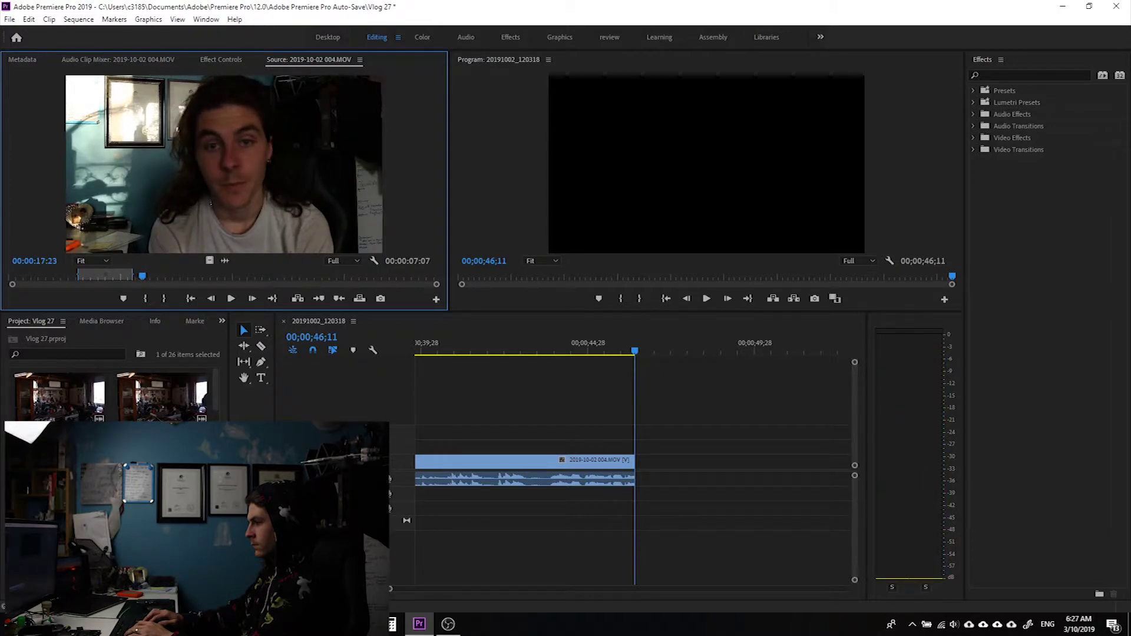
{"action": "key", "text": "Left"}
{"action": "key", "text": "Left"}
{"action": "key", "text": "Left"}
{"action": "key", "text": "i"}
{"action": "key", "text": "space"}
{"action": "key", "text": "space"}
{"action": "key", "text": "j"}
{"action": "key", "text": "k"}
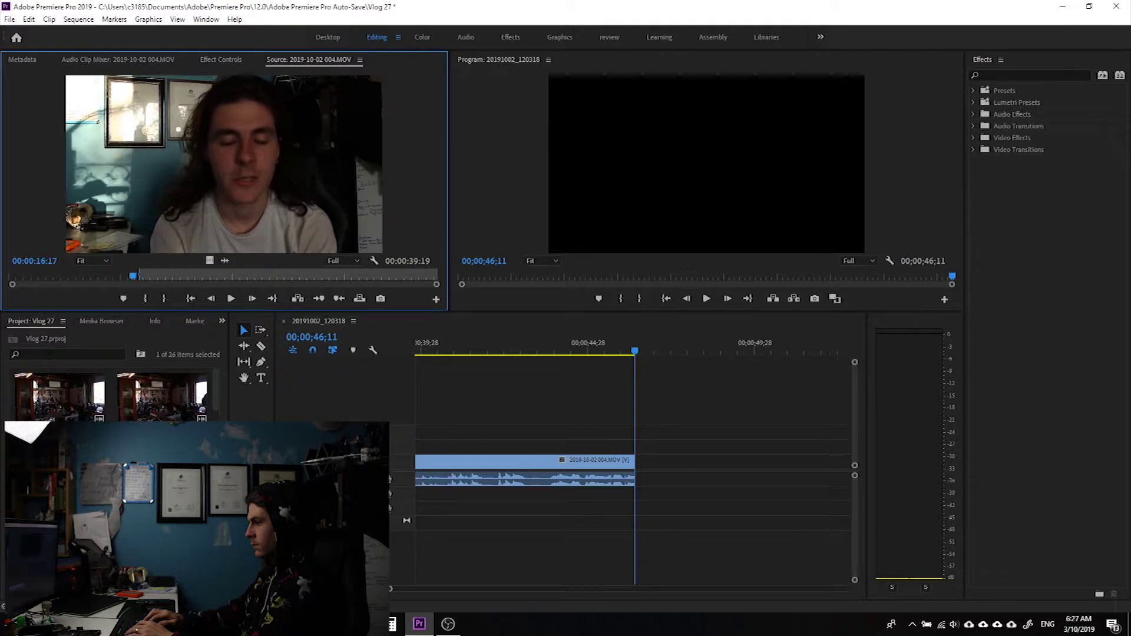
{"action": "key", "text": "space"}
{"action": "key", "text": "space"}
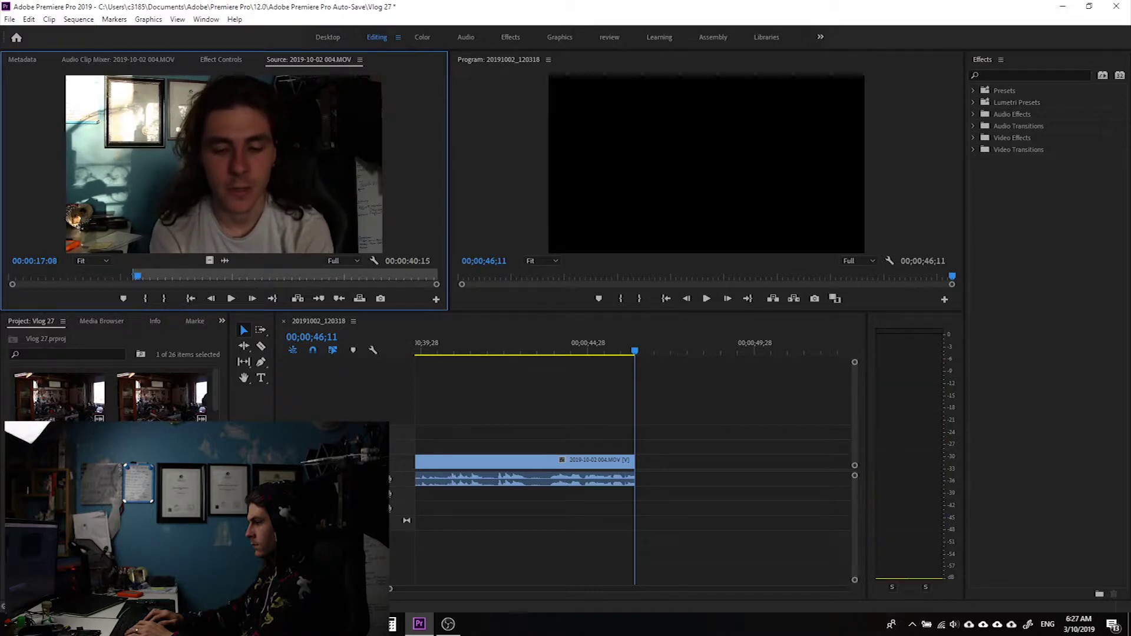
{"action": "key", "text": "space"}
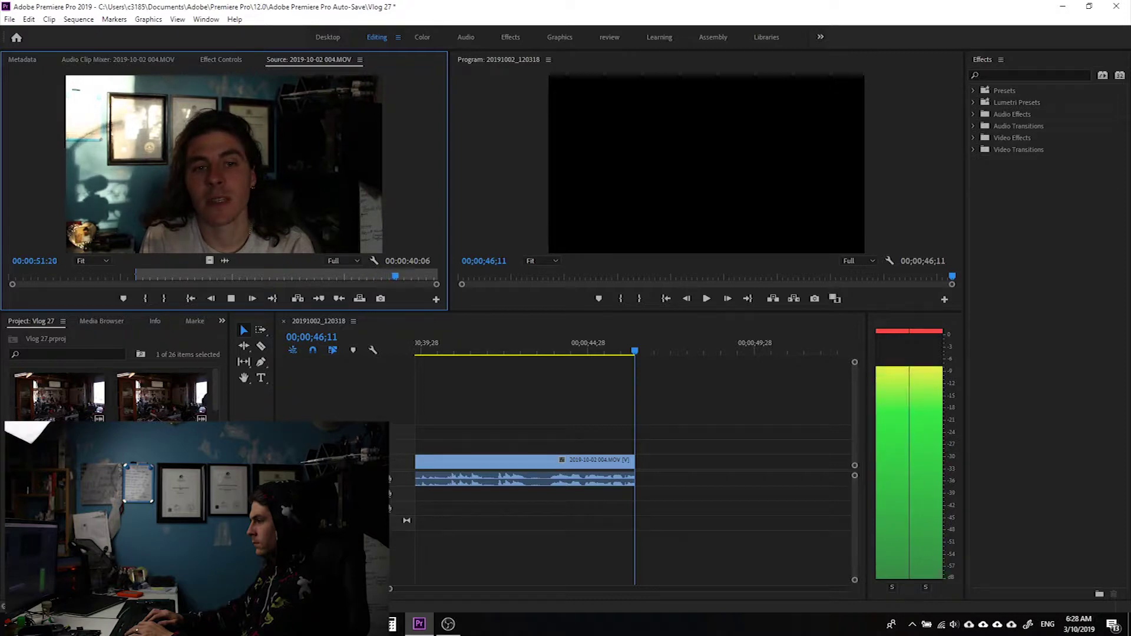
Reset the In point and overwrite the 00:00:06:00 section, ending the sequence at 00;01;22;26
{"action": "key", "text": "space"}
{"action": "key", "text": "Left"}
{"action": "key", "text": "Left"}
{"action": "key", "text": "Left"}
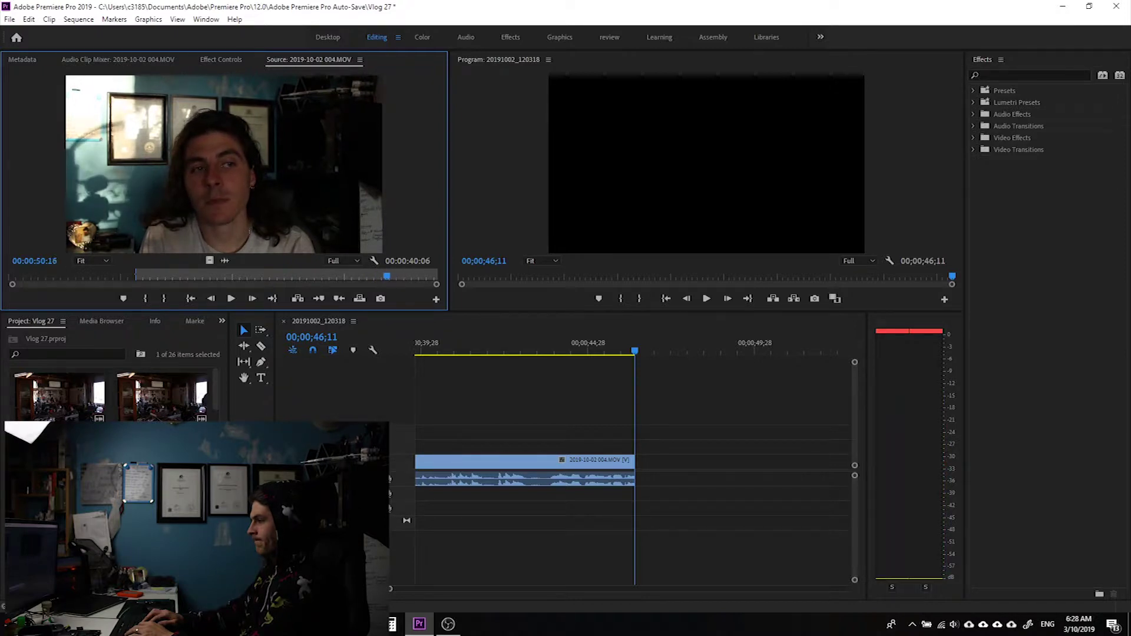
{"action": "key", "text": "Left"}
{"action": "key", "text": "Left"}
{"action": "key", "text": "Left"}
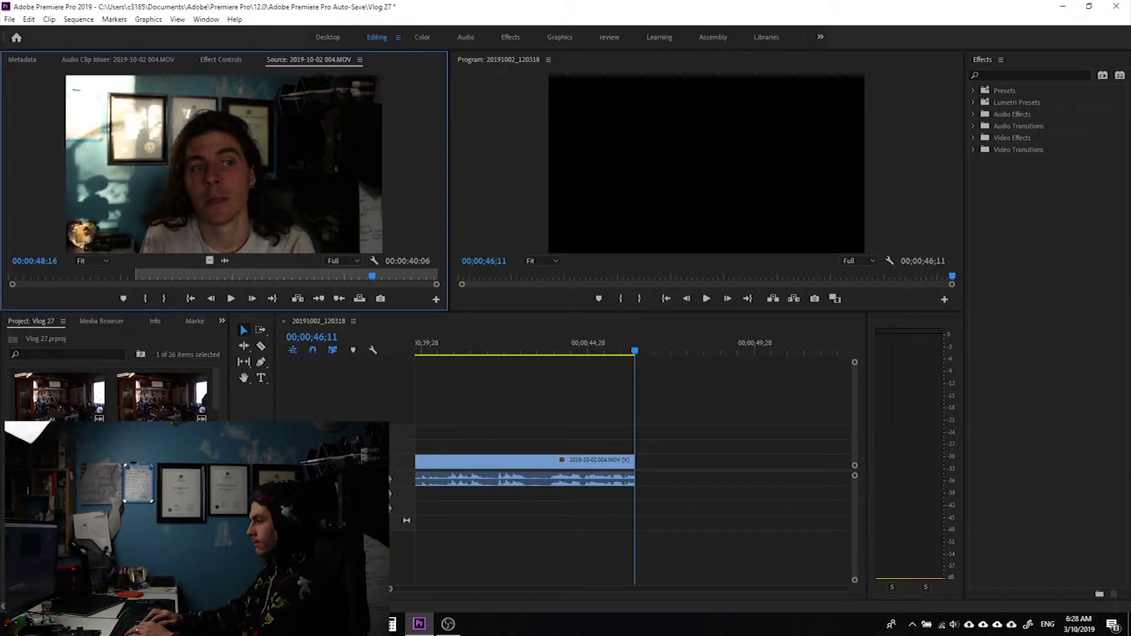
{"action": "key", "text": "Left"}
{"action": "key", "text": "Left"}
{"action": "key", "text": "Left"}
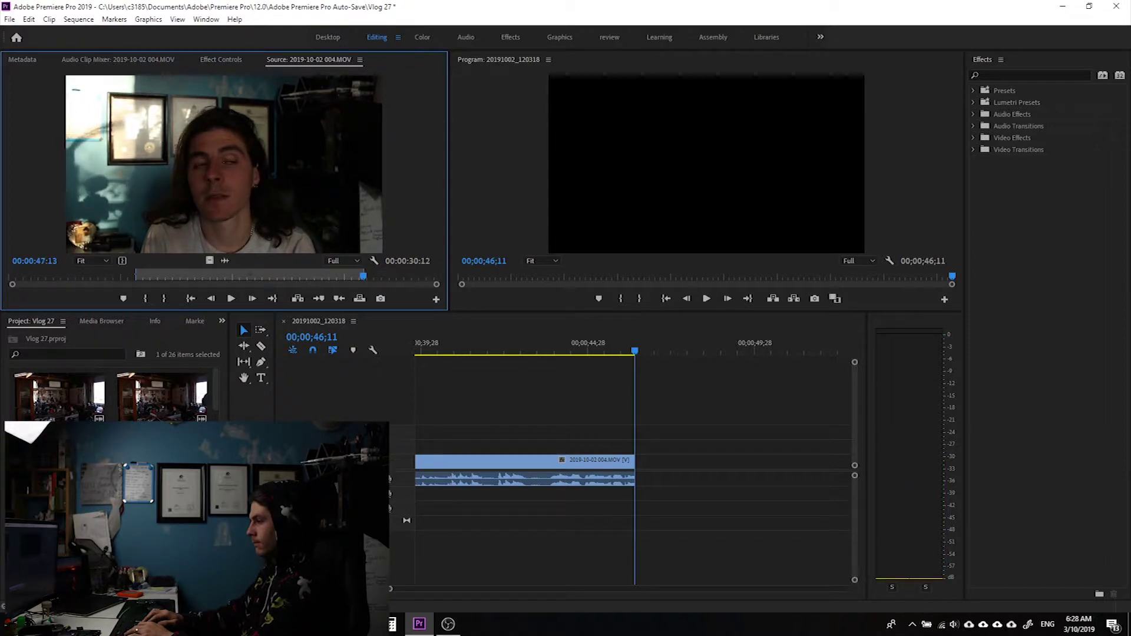
{"action": "key", "text": "space"}
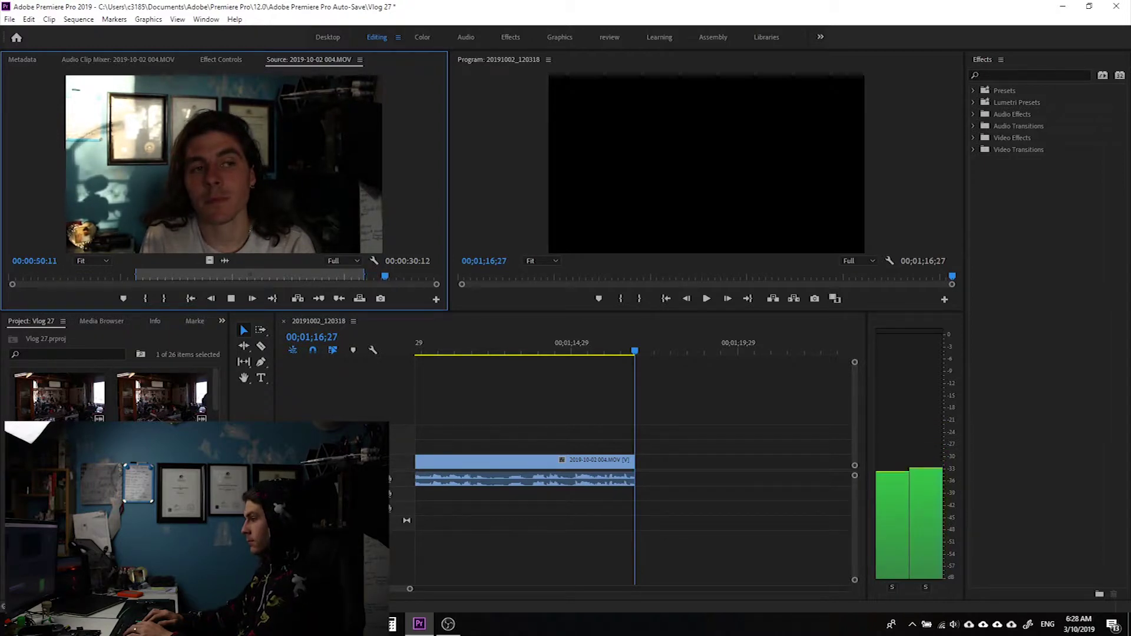
{"action": "key", "text": "space"}
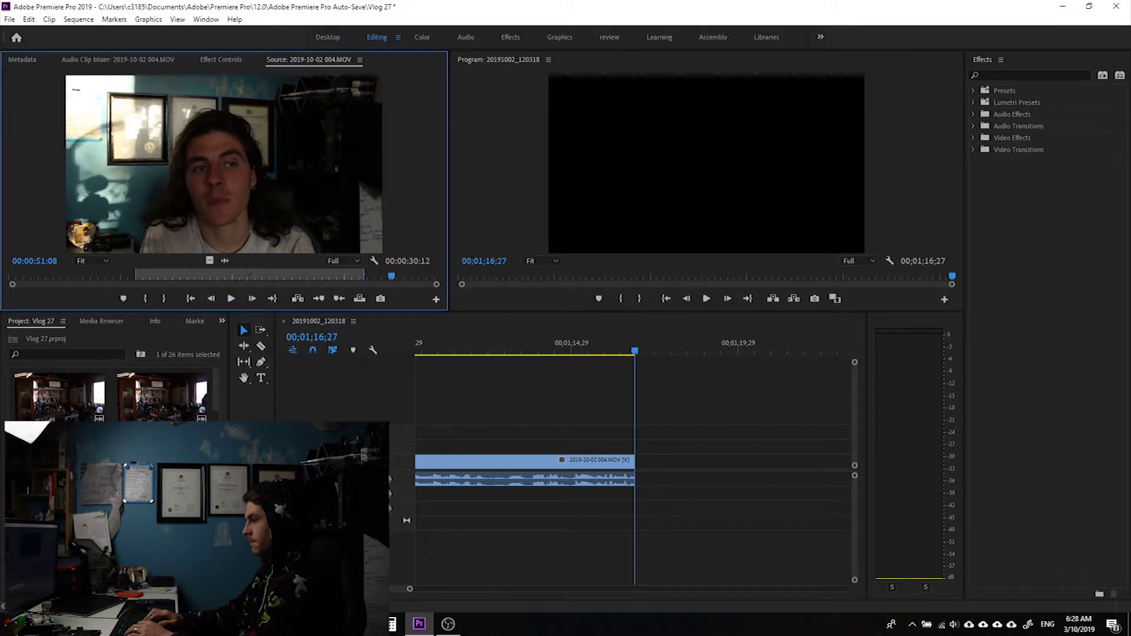
{"action": "key", "text": "i"}
{"action": "key", "text": "space"}
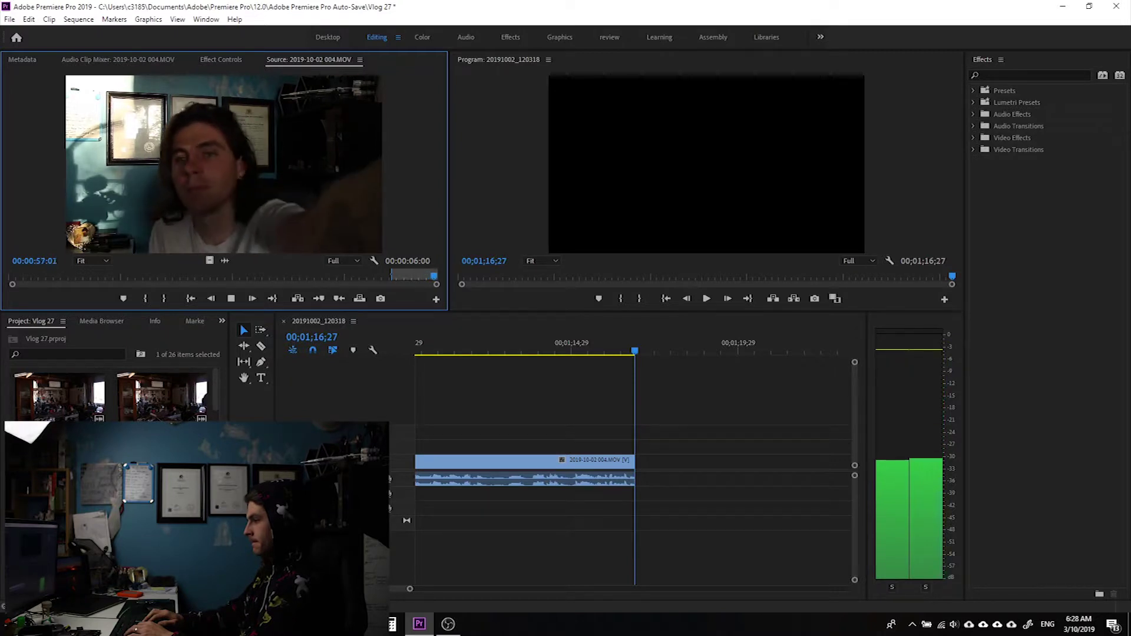
{"action": "key", "text": "."}
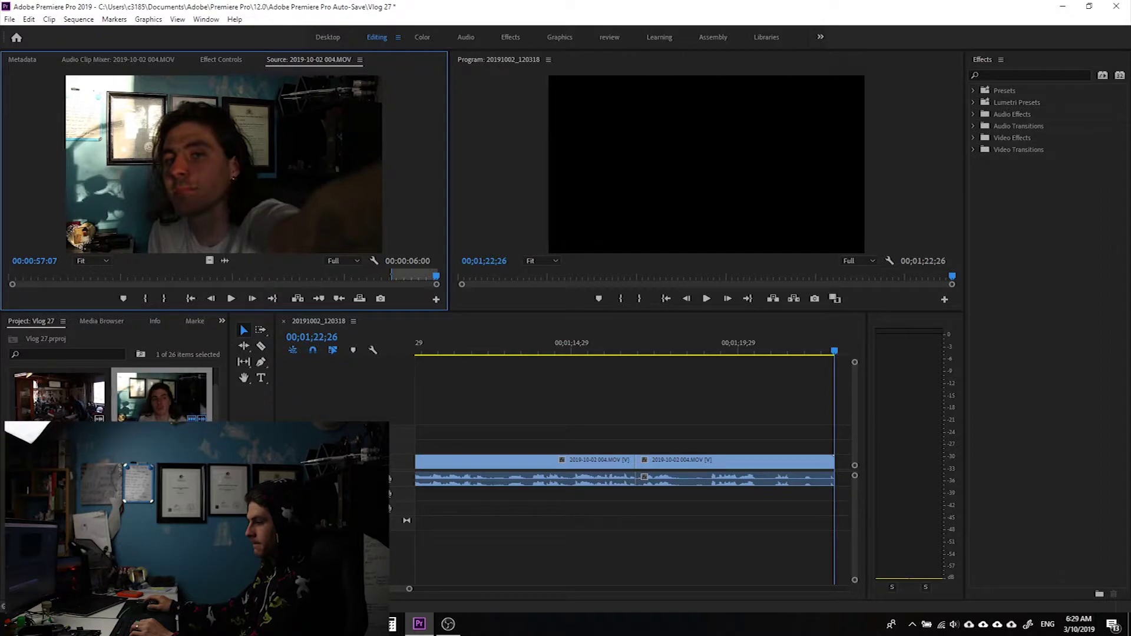
Append a 00:00:08:25 driving section of 2019-10-02 005.MOV at the sequence end, reaching 00;01;31;11
{"action": "double_click", "coordinate": [170, 395]}
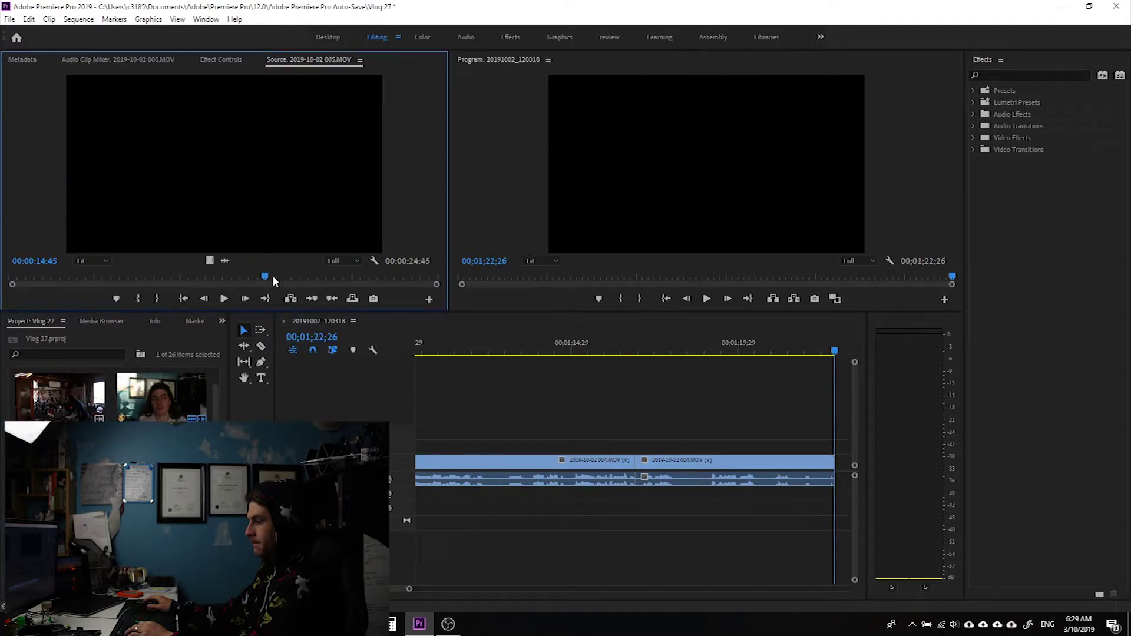
{"action": "left_click_drag", "start_coordinate": [265, 276], "coordinate": [6, 288]}
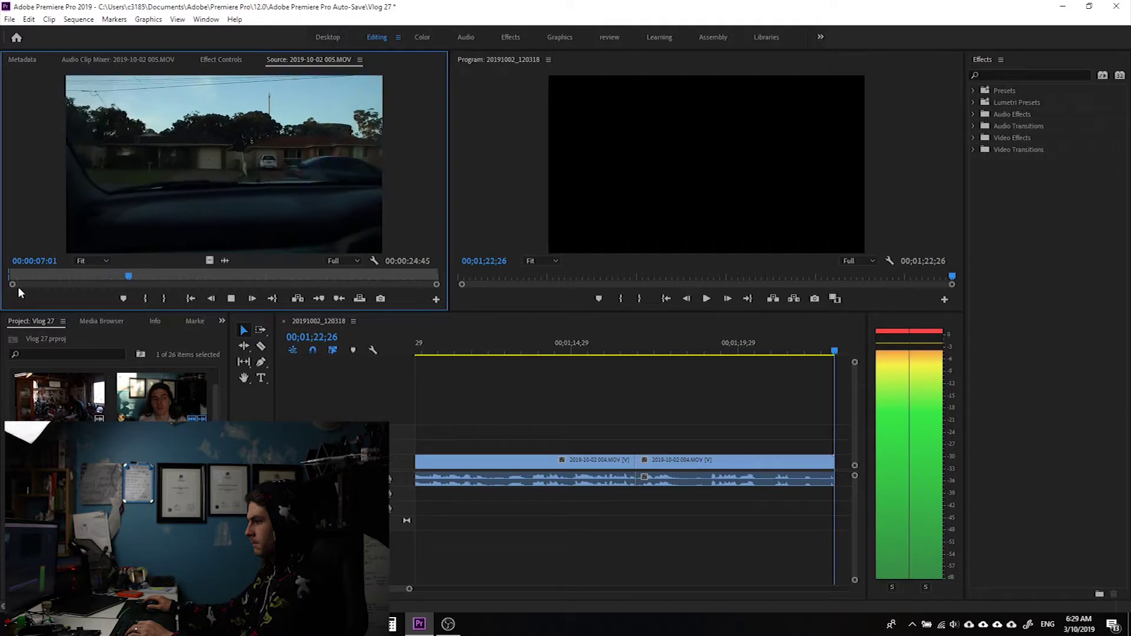
{"action": "key", "text": "space"}
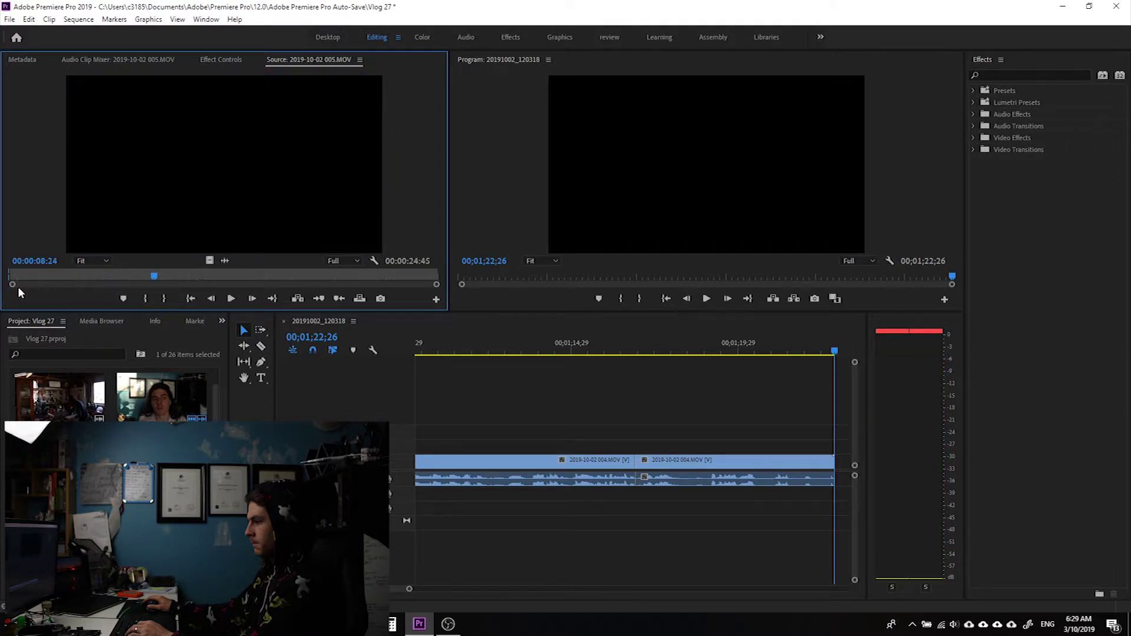
{"action": "key", "text": "o"}
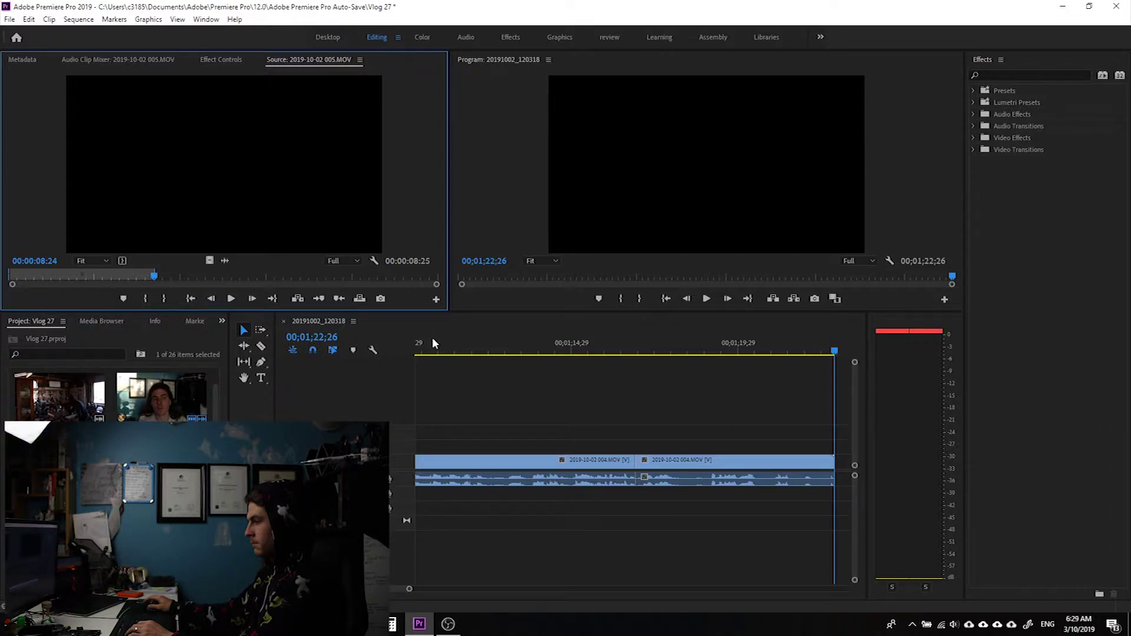
{"action": "left_click_drag", "start_coordinate": [844, 471], "coordinate": [841, 472]}
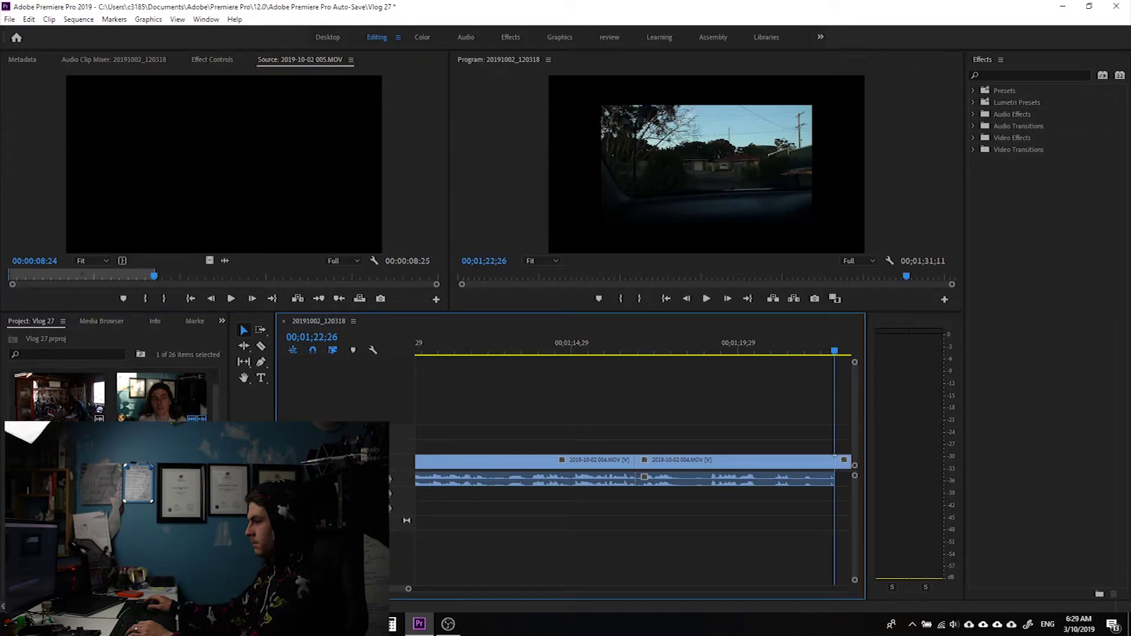
Preview driving clips 2019-10-02 006.MOV and 007.MOV in the source viewer
{"action": "scroll", "coordinate": [112, 395], "scroll_direction": "down", "scroll_amount": 2}
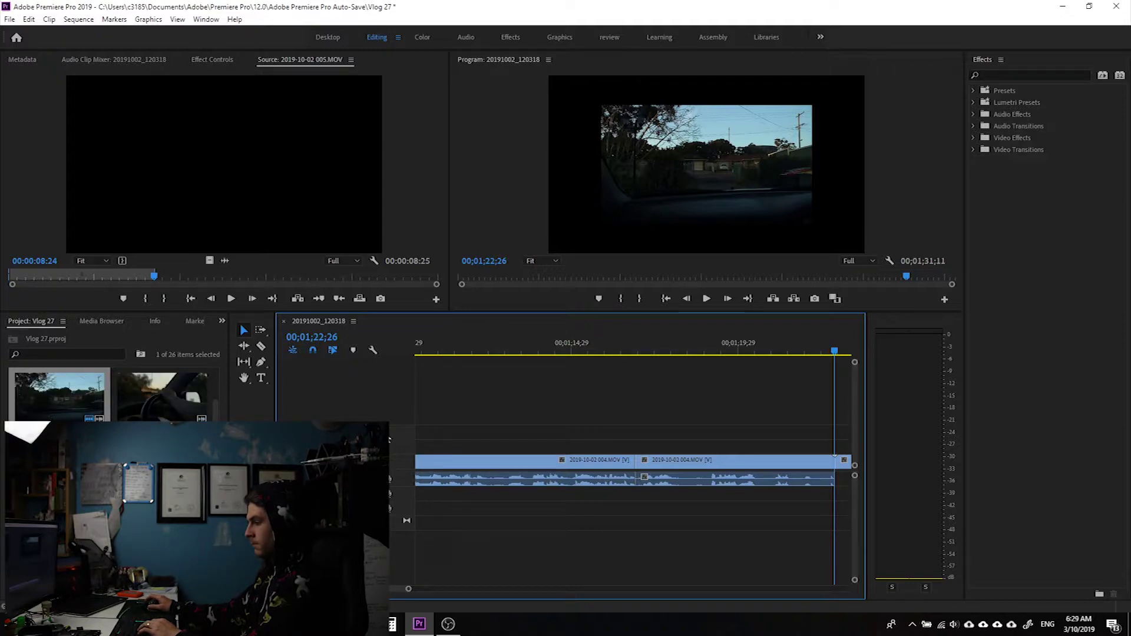
{"action": "double_click", "coordinate": [163, 404]}
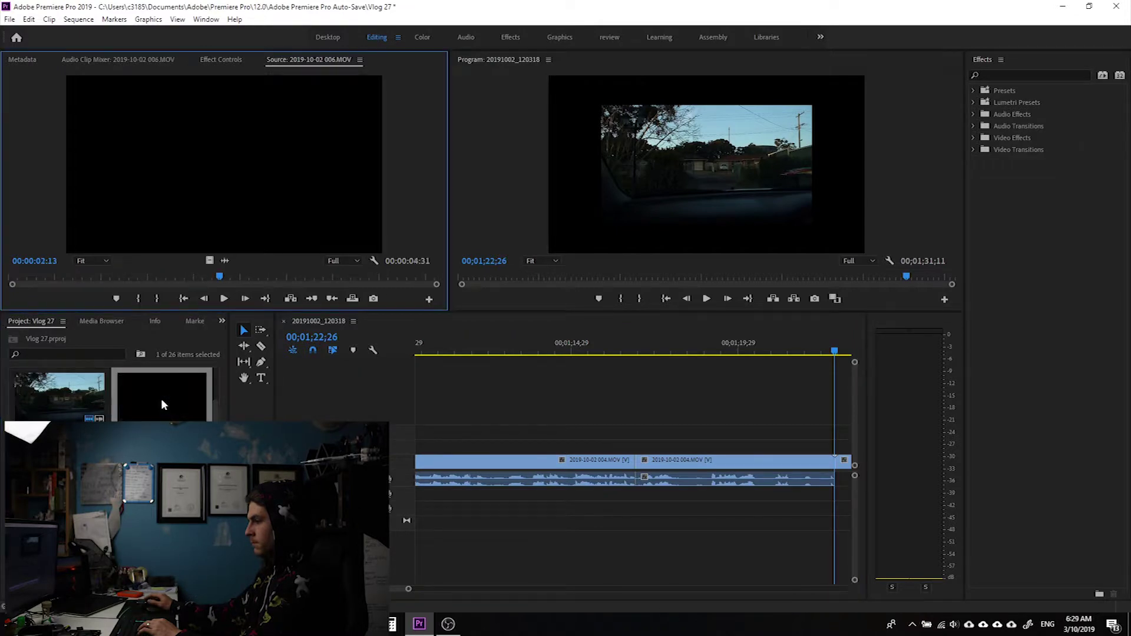
{"action": "key", "text": "space"}
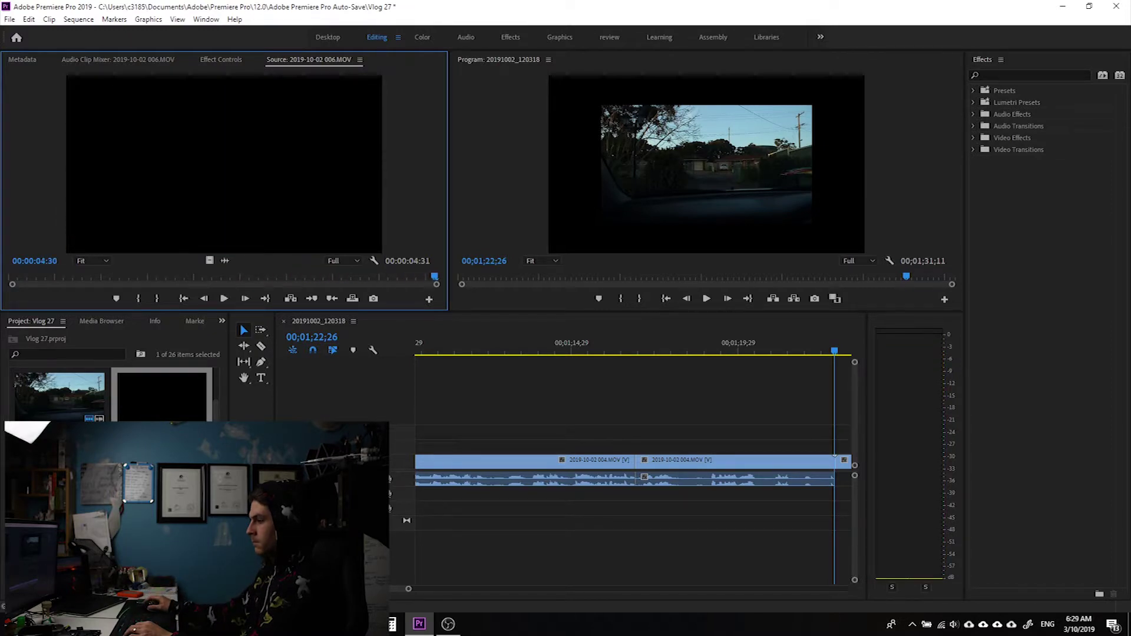
{"action": "double_click", "coordinate": [145, 395]}
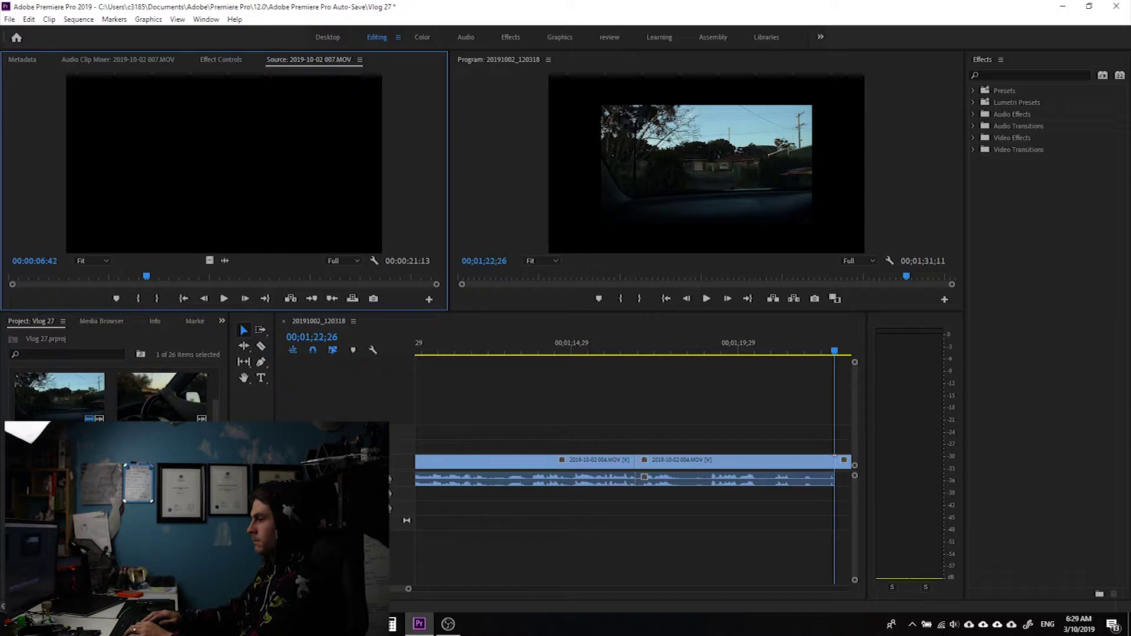
{"action": "key", "text": "space"}
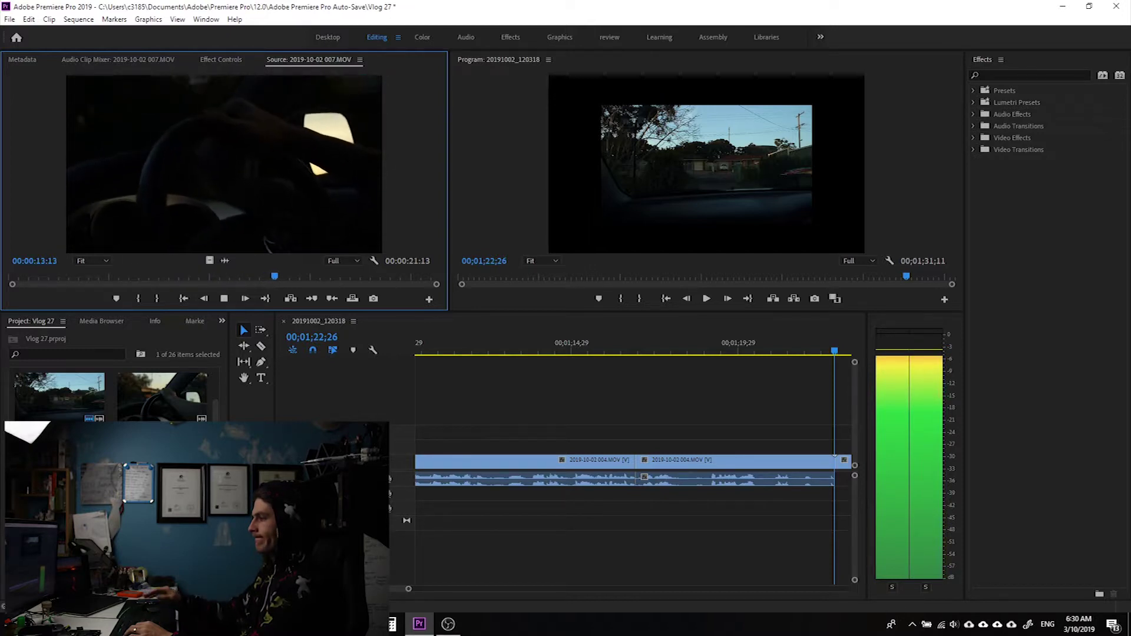
Reload 006.MOV, rewind it to its start, and bring up its clip options
{"action": "double_click", "coordinate": [165, 409]}
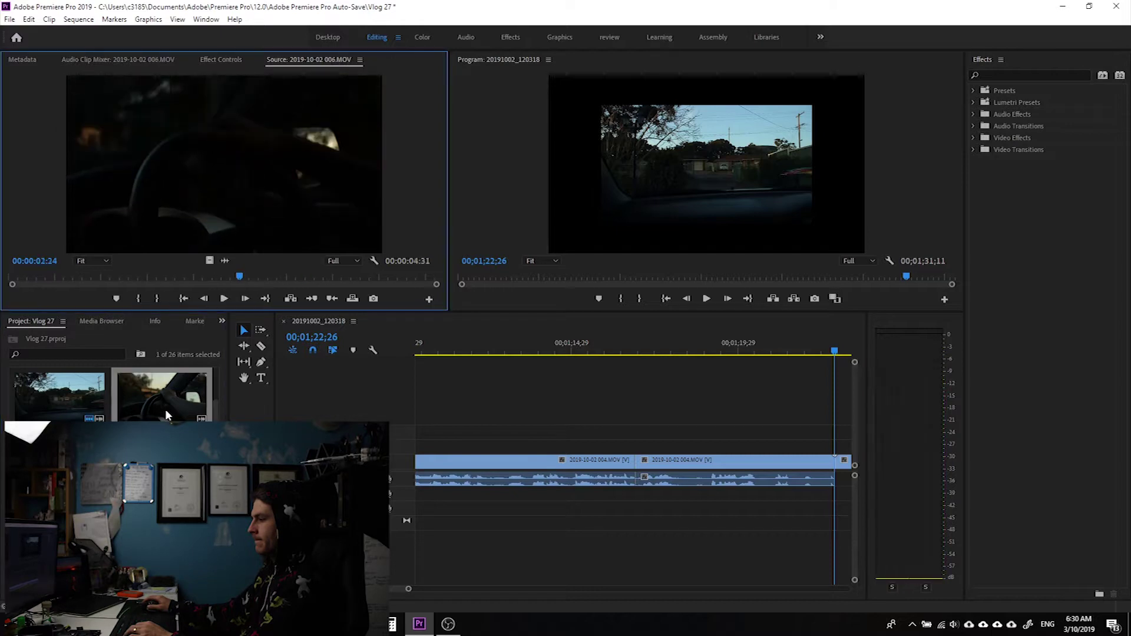
{"action": "left_click_drag", "start_coordinate": [241, 277], "coordinate": [23, 279]}
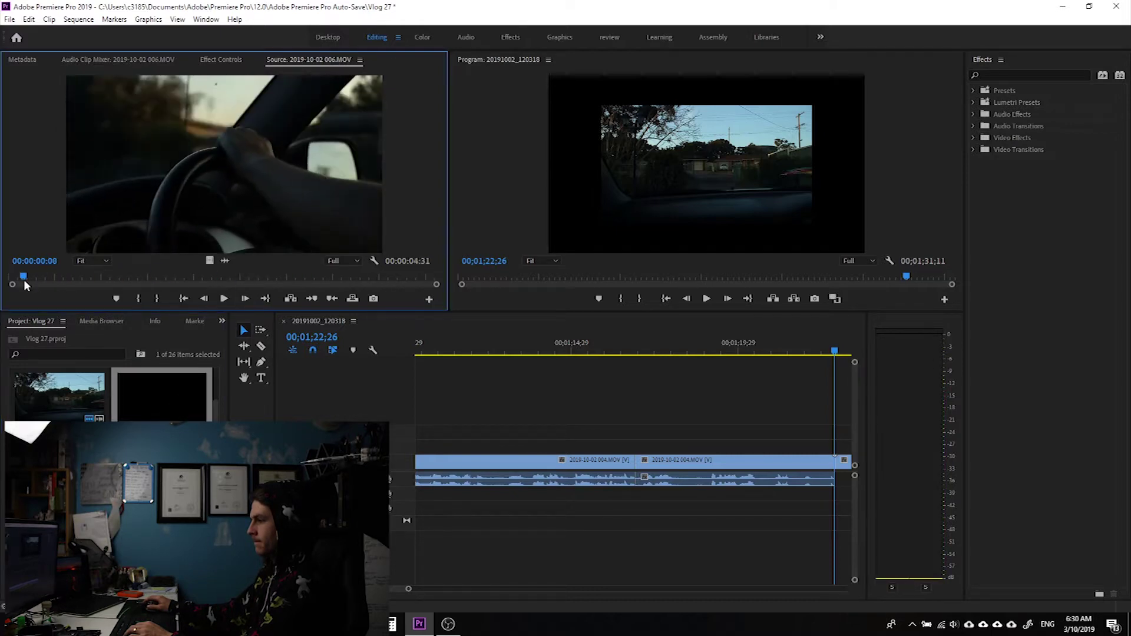
{"action": "right_click", "coordinate": [143, 410]}
Reinterpret 006.MOV at an assumed 1.00 fps frame rate so it runs 00:00:09:15
{"action": "mouse_move", "coordinate": [188, 148]}
{"action": "left_click", "coordinate": [317, 160]}
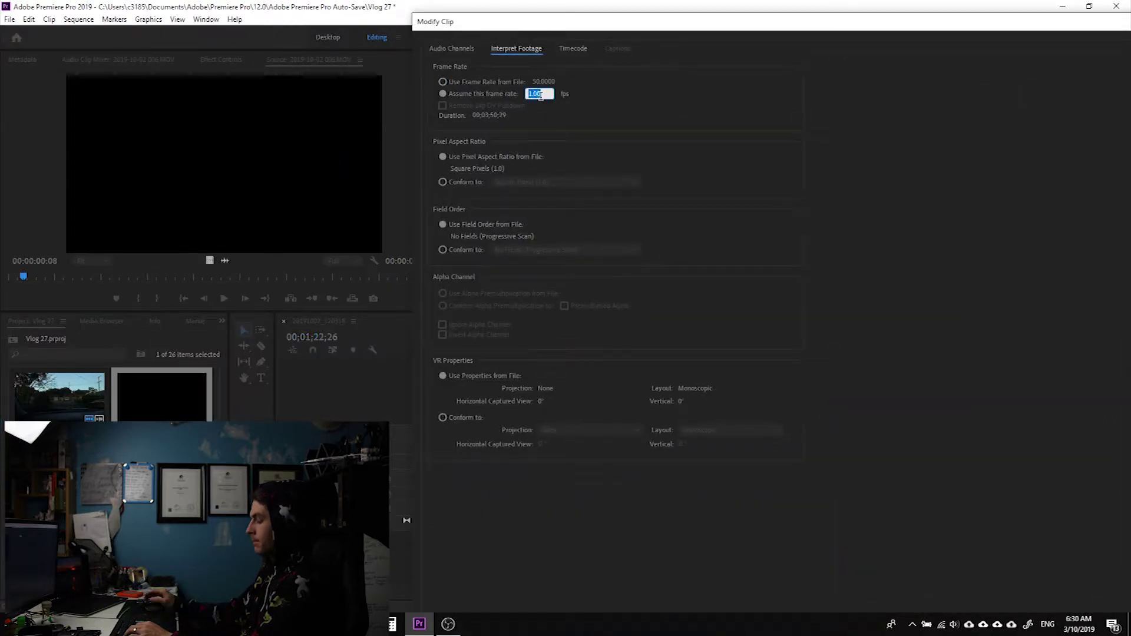
{"action": "key", "text": "Return"}
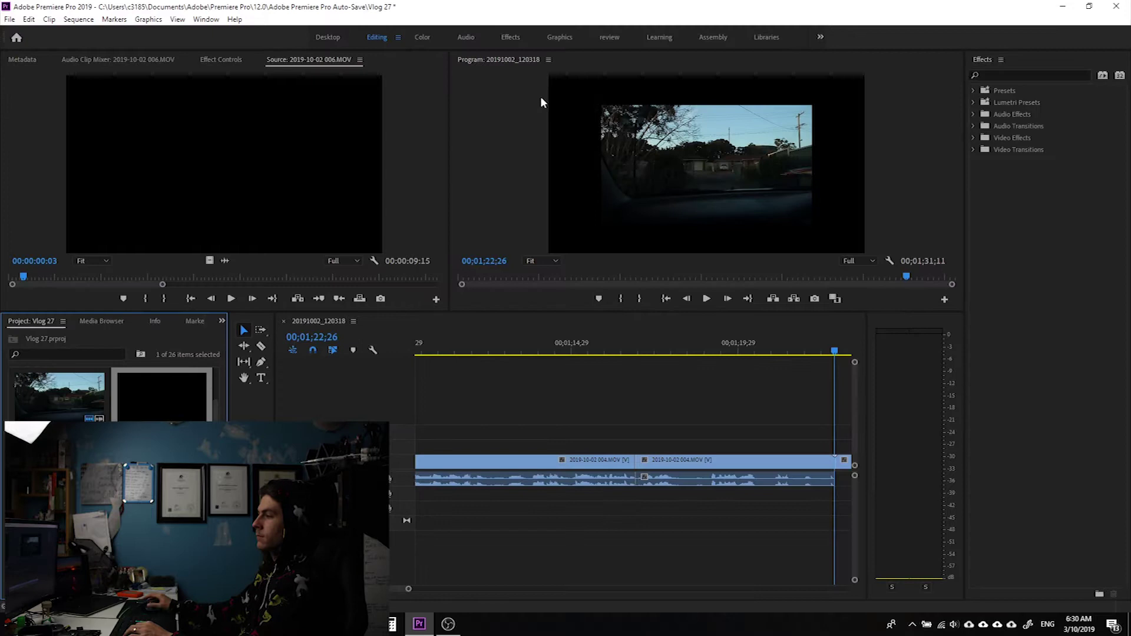
Show the full reinterpreted clip in the source ruler and play it from its first frame
{"action": "left_click_drag", "start_coordinate": [163, 284], "coordinate": [324, 281]}
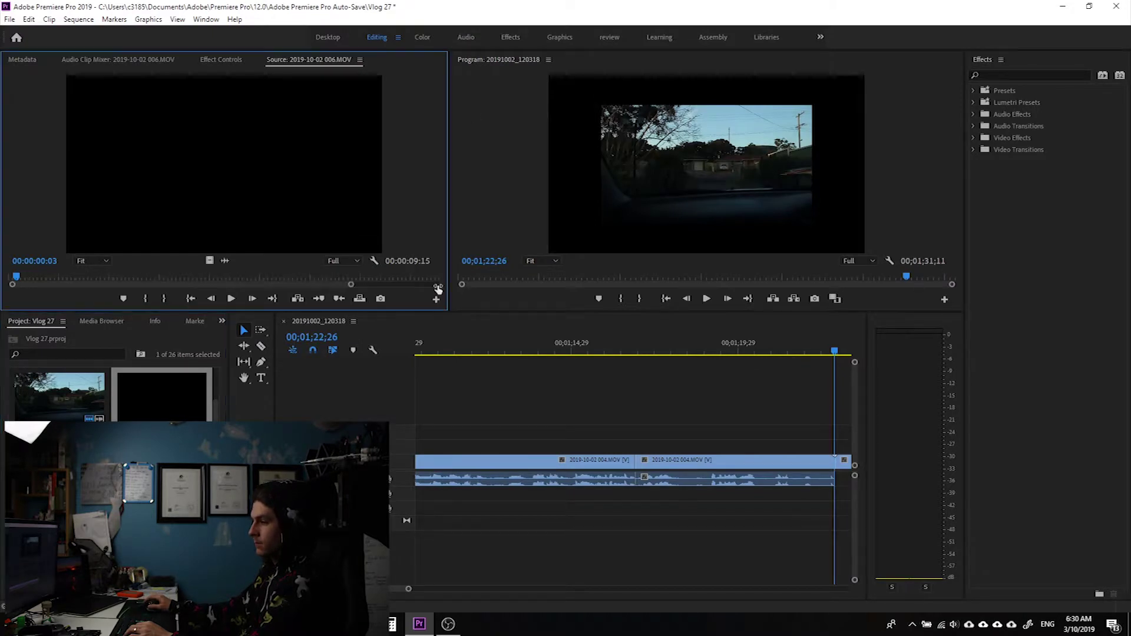
{"action": "left_click", "coordinate": [231, 299]}
{"action": "left_click", "coordinate": [212, 298]}
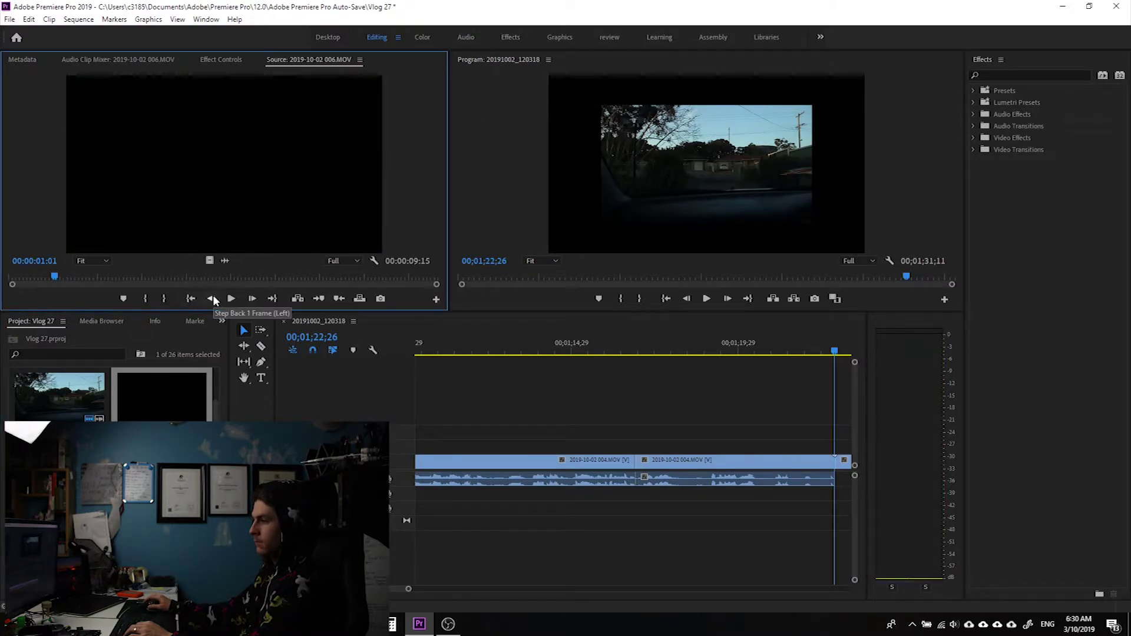
{"action": "left_click_drag", "start_coordinate": [52, 277], "coordinate": [3, 275]}
{"action": "key", "text": "space"}
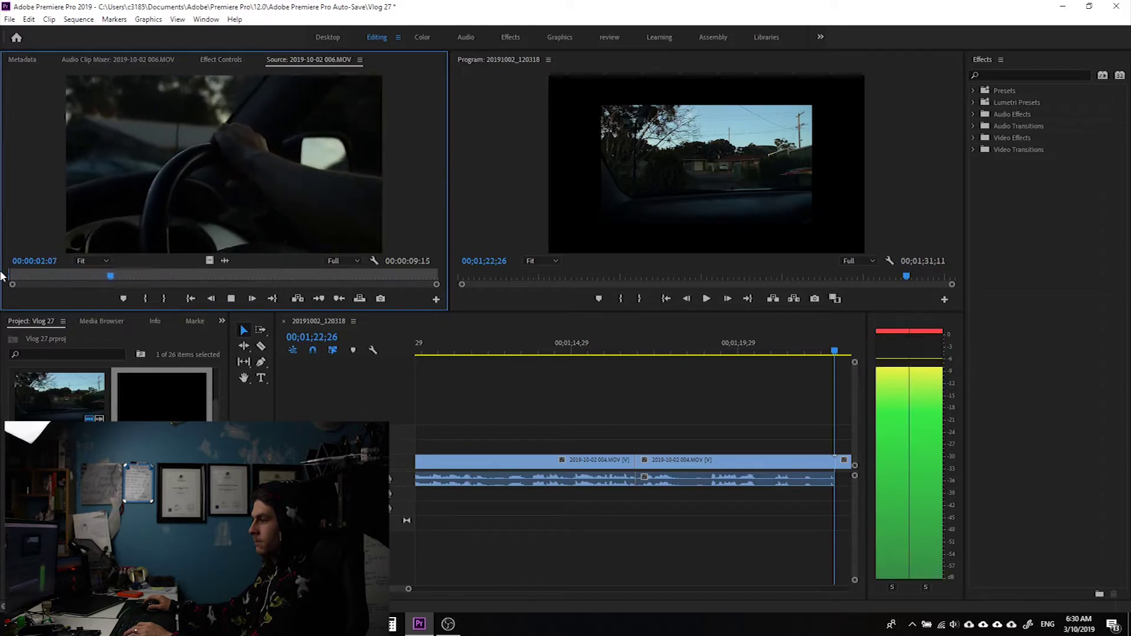
Mark 006.MOV's Out at 00:00:03:03 and place it after 005.MOV, extending the sequence to 00;01;34;16
{"action": "key", "text": "space"}
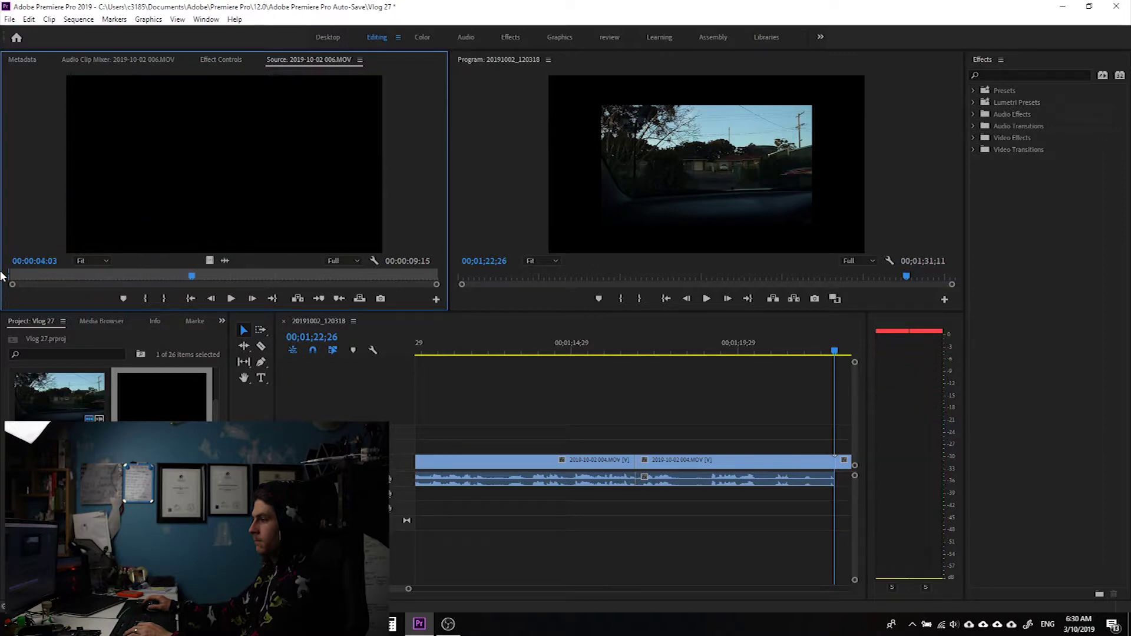
{"action": "left_click_drag", "start_coordinate": [192, 278], "coordinate": [172, 281]}
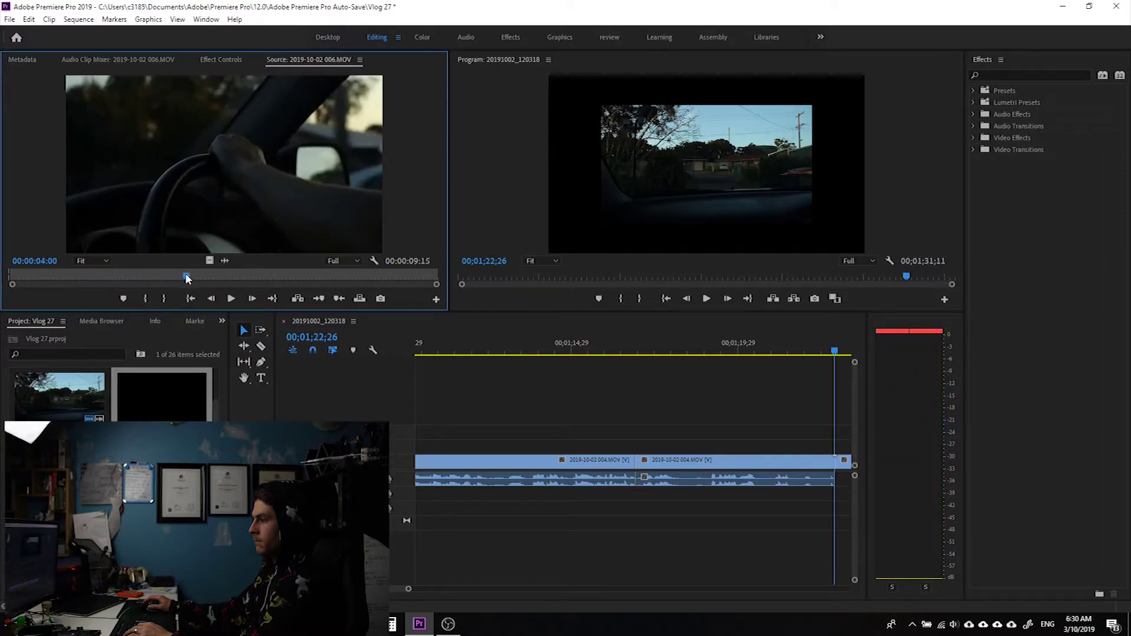
{"action": "left_click_drag", "start_coordinate": [171, 281], "coordinate": [147, 294]}
{"action": "key", "text": "o"}
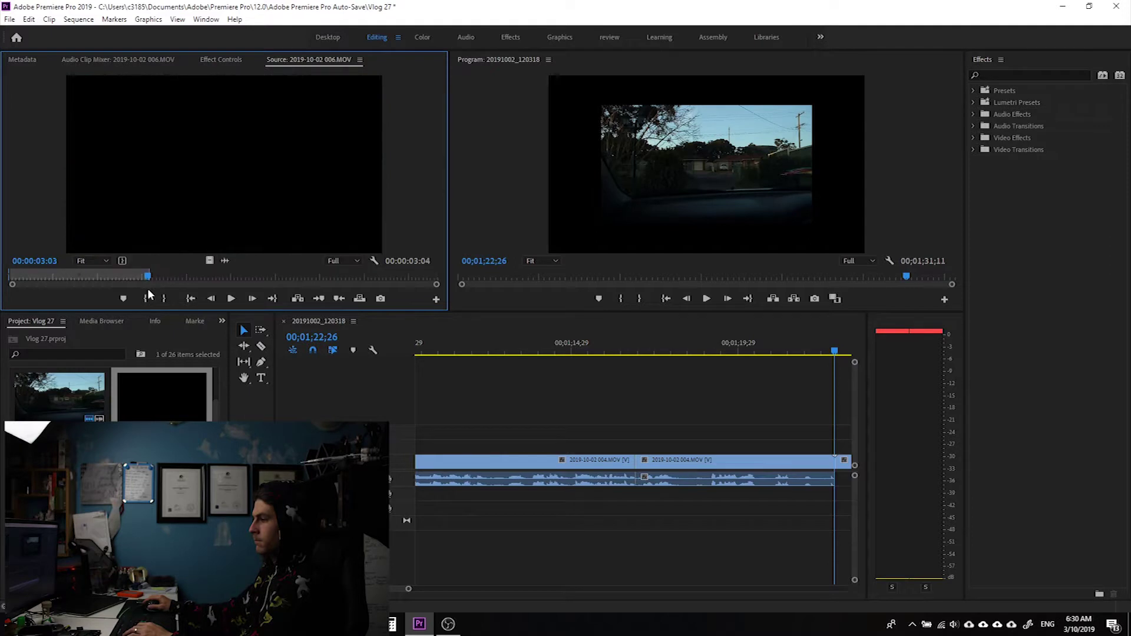
{"action": "left_click", "coordinate": [575, 522]}
{"action": "key", "text": "End"}
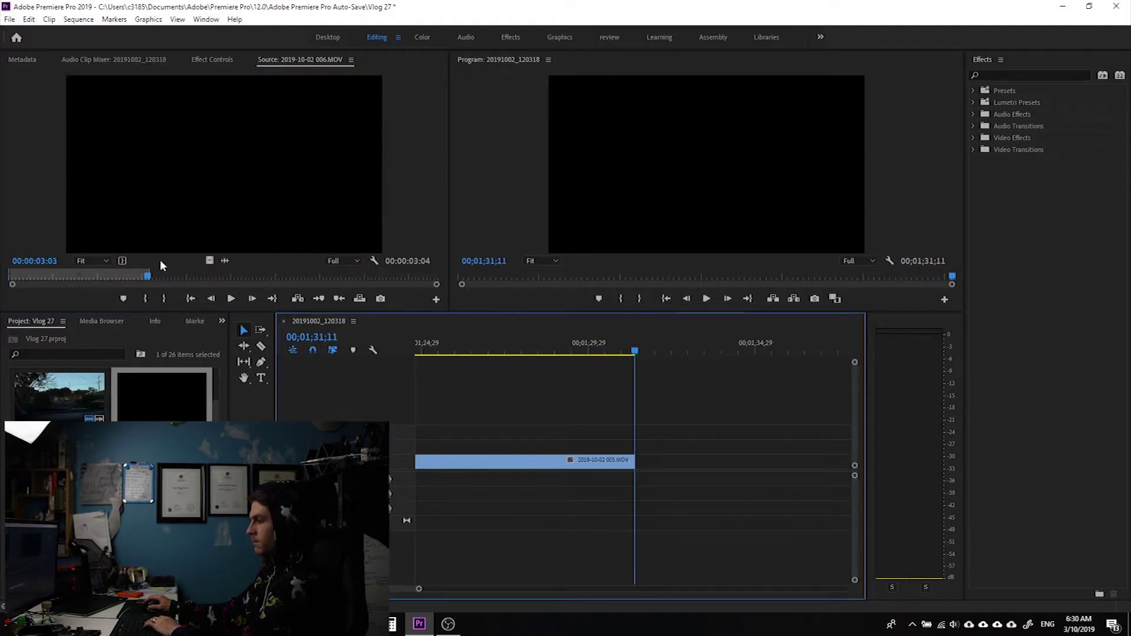
{"action": "left_click_drag", "start_coordinate": [213, 260], "coordinate": [639, 470]}
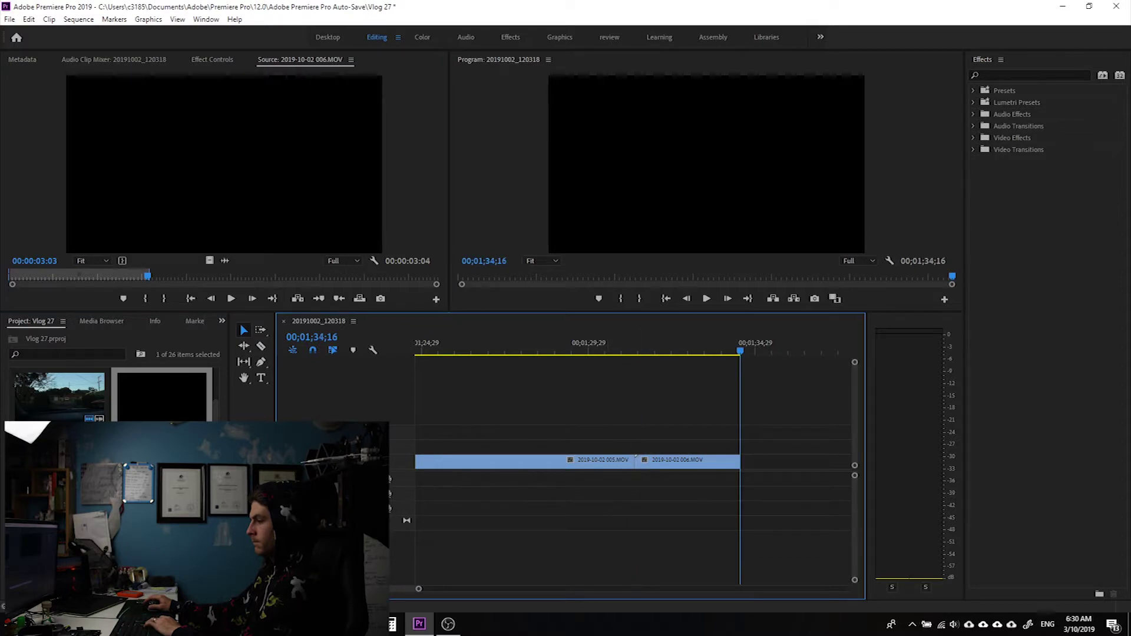
Load 2019-10-02 008.MOV and reinterpret it at a lower frame rate, stretching 4:16 to 9:00
{"action": "double_click", "coordinate": [162, 395]}
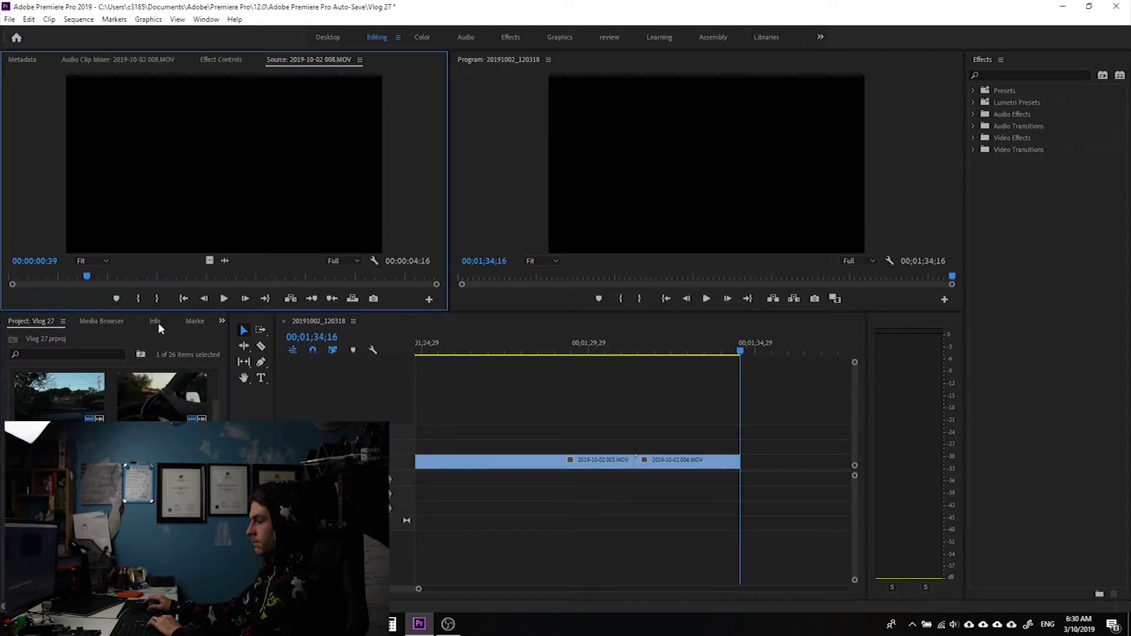
{"action": "left_click", "coordinate": [88, 277]}
{"action": "left_click_drag", "start_coordinate": [90, 278], "coordinate": [116, 297]}
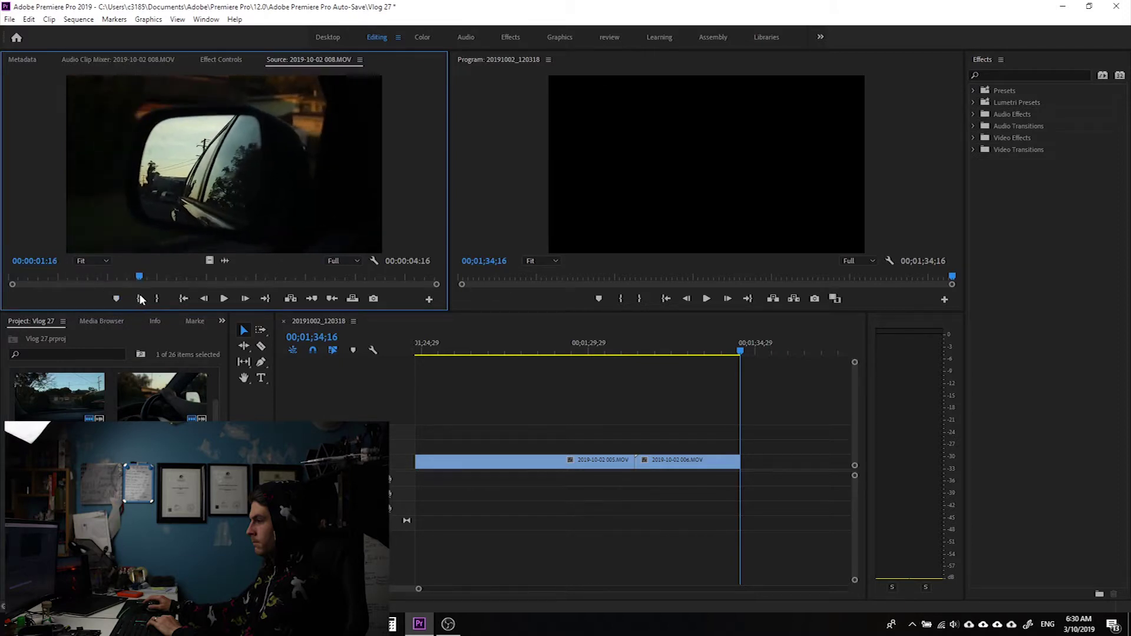
{"action": "key", "text": "Right"}
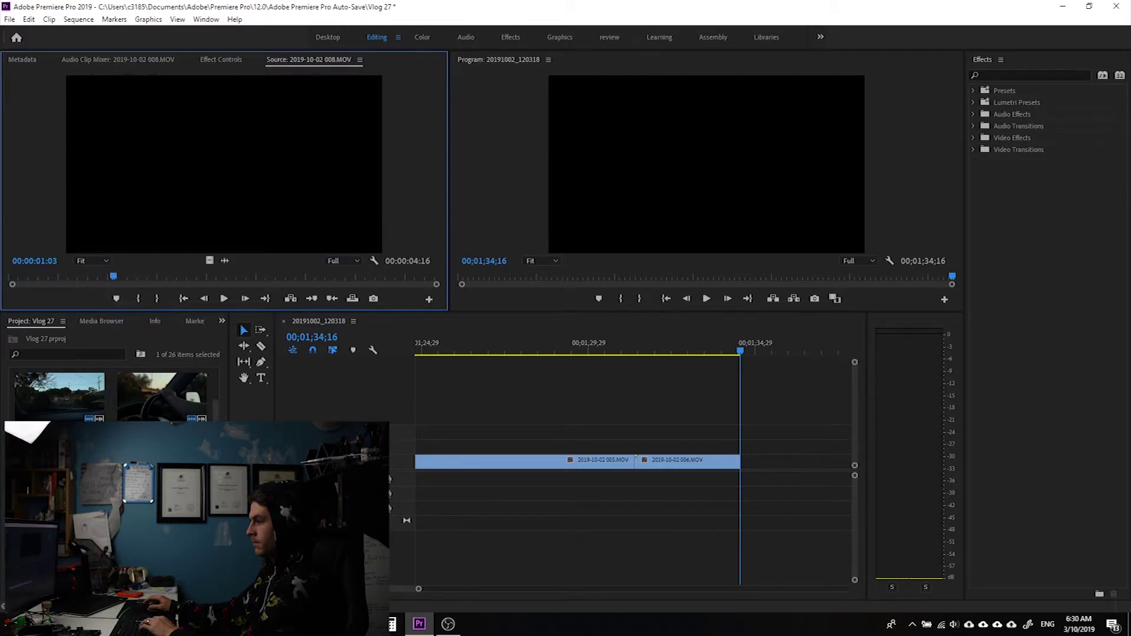
{"action": "right_click", "coordinate": [144, 412]}
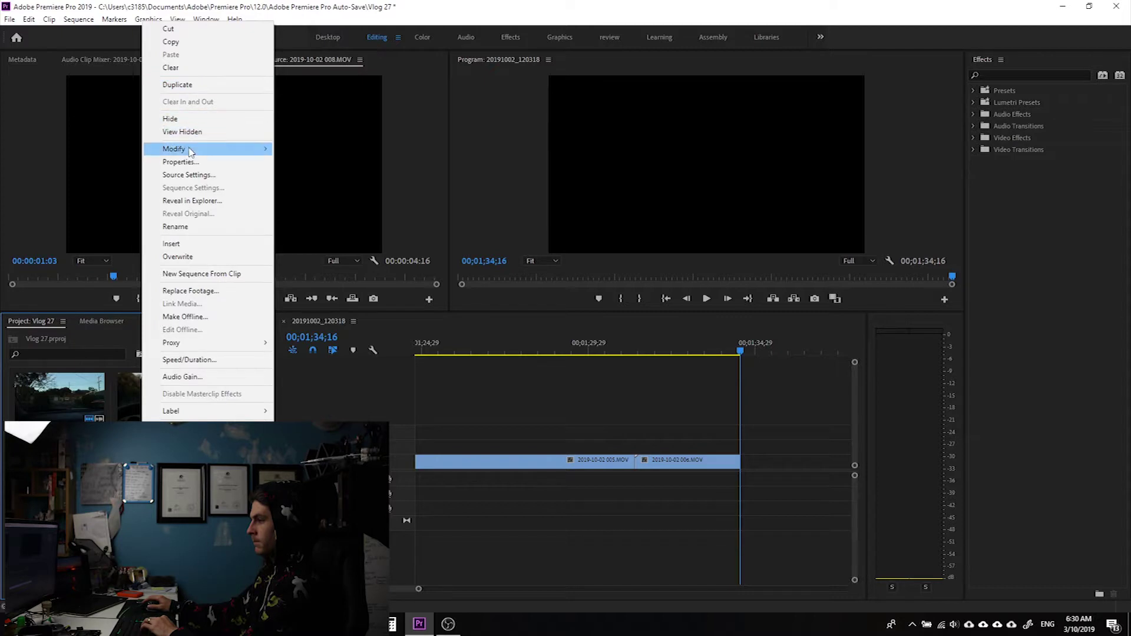
{"action": "mouse_move", "coordinate": [189, 150]}
{"action": "left_click", "coordinate": [321, 163]}
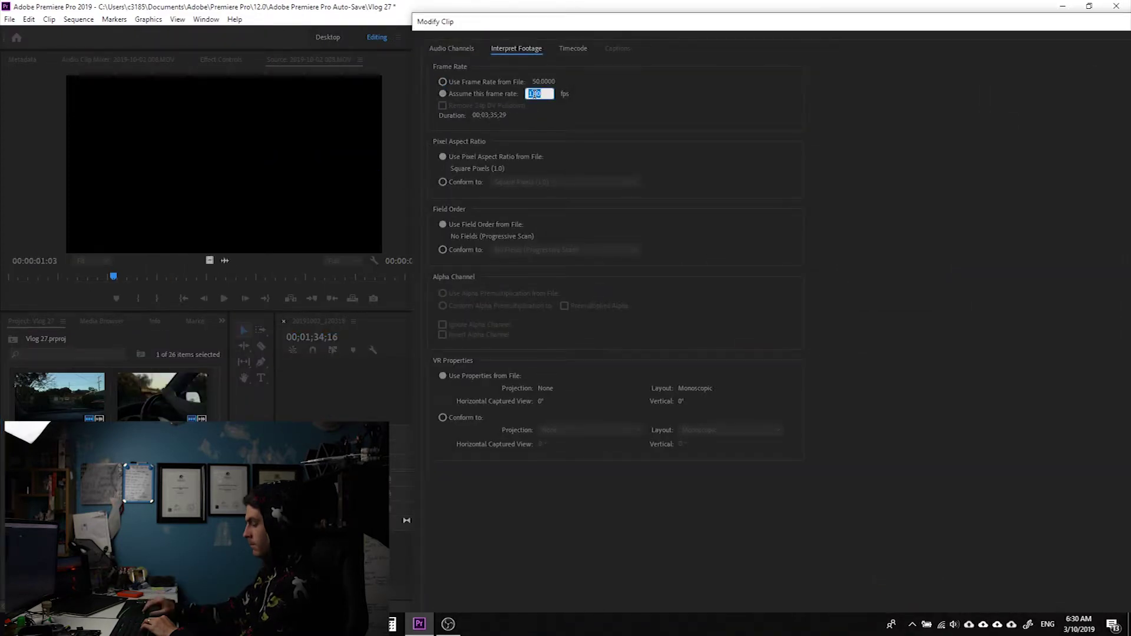
{"action": "key", "text": "Return"}
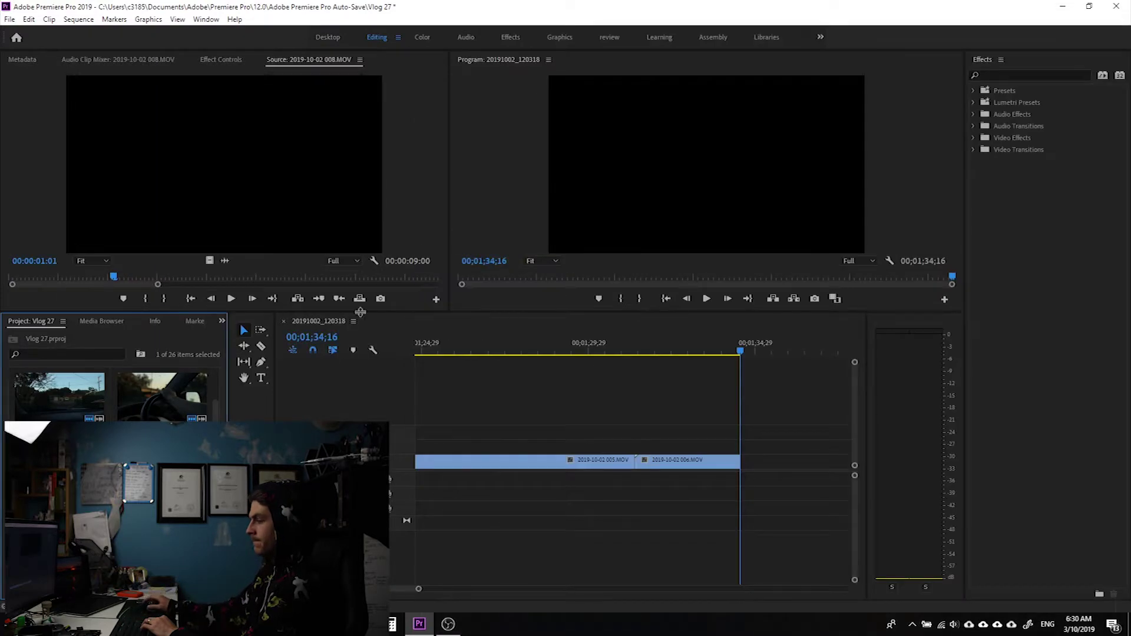
{"action": "left_click_drag", "start_coordinate": [160, 285], "coordinate": [380, 284]}
Mark 008.MOV In at 01:20 and Out at 04:06, and add it at the sequence end
{"action": "left_click_drag", "start_coordinate": [76, 278], "coordinate": [97, 286]}
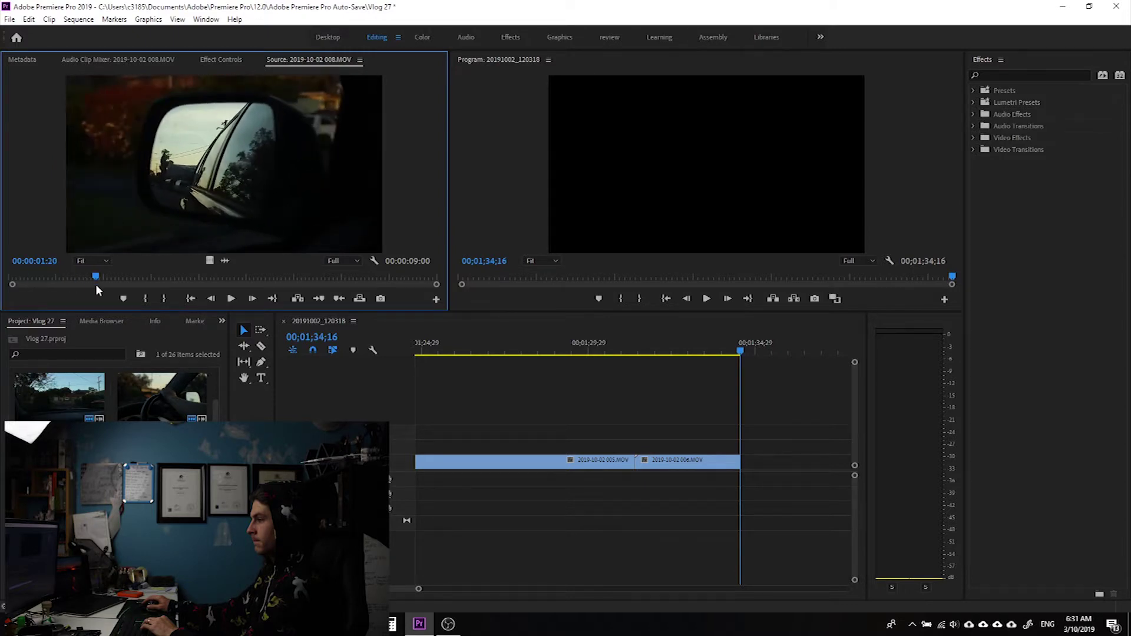
{"action": "key", "text": "i"}
{"action": "key", "text": "space"}
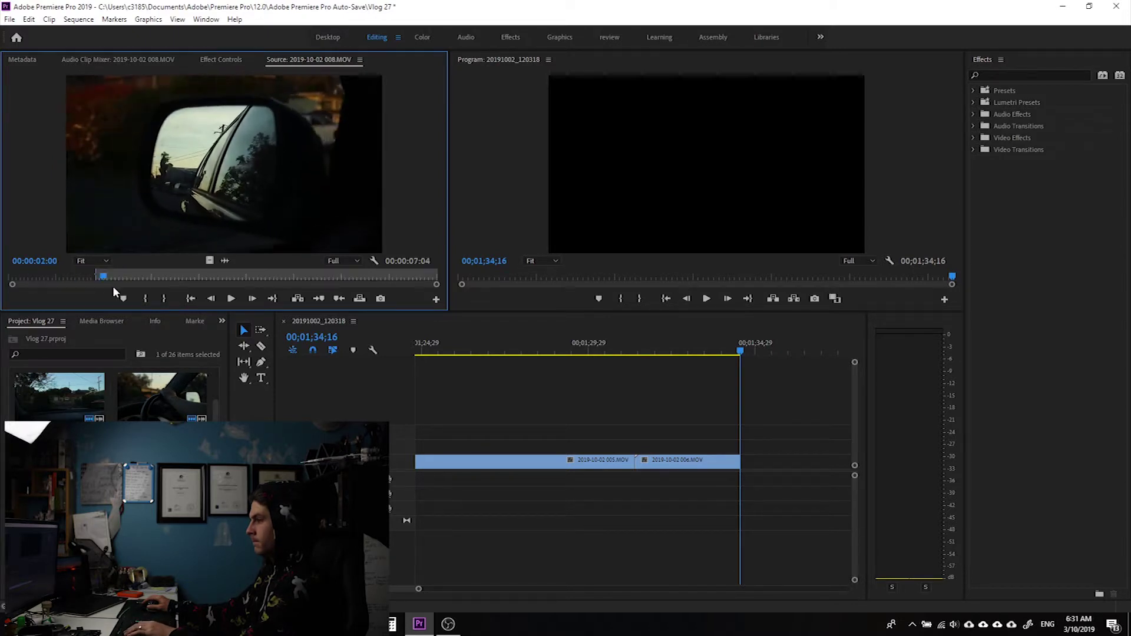
{"action": "left_click_drag", "start_coordinate": [161, 288], "coordinate": [111, 289]}
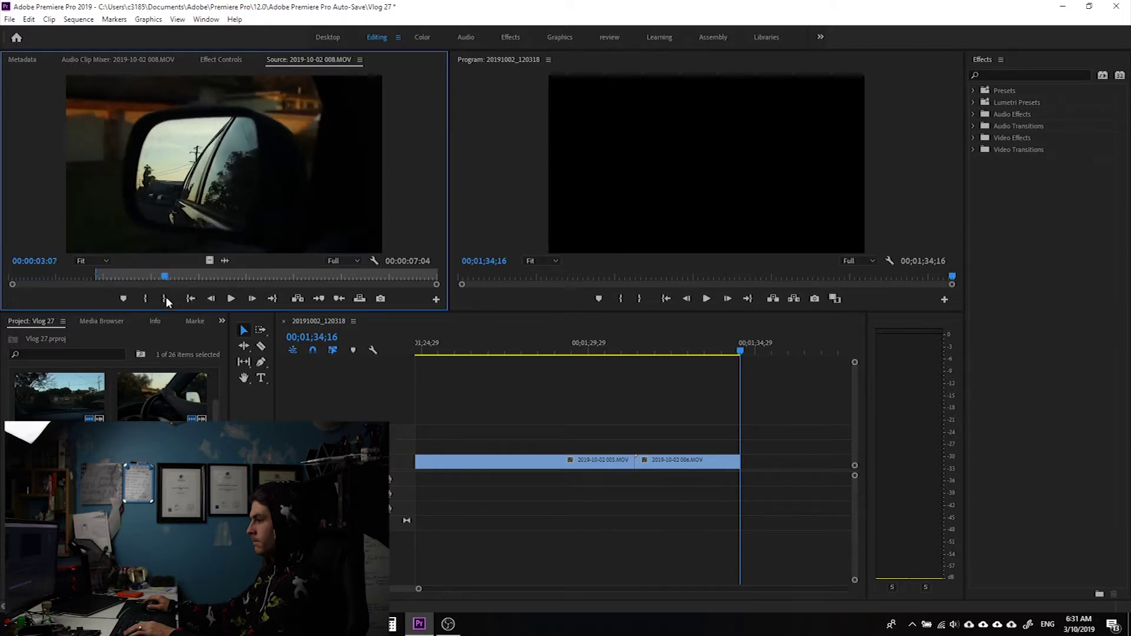
{"action": "left_click", "coordinate": [211, 300]}
{"action": "key", "text": "o"}
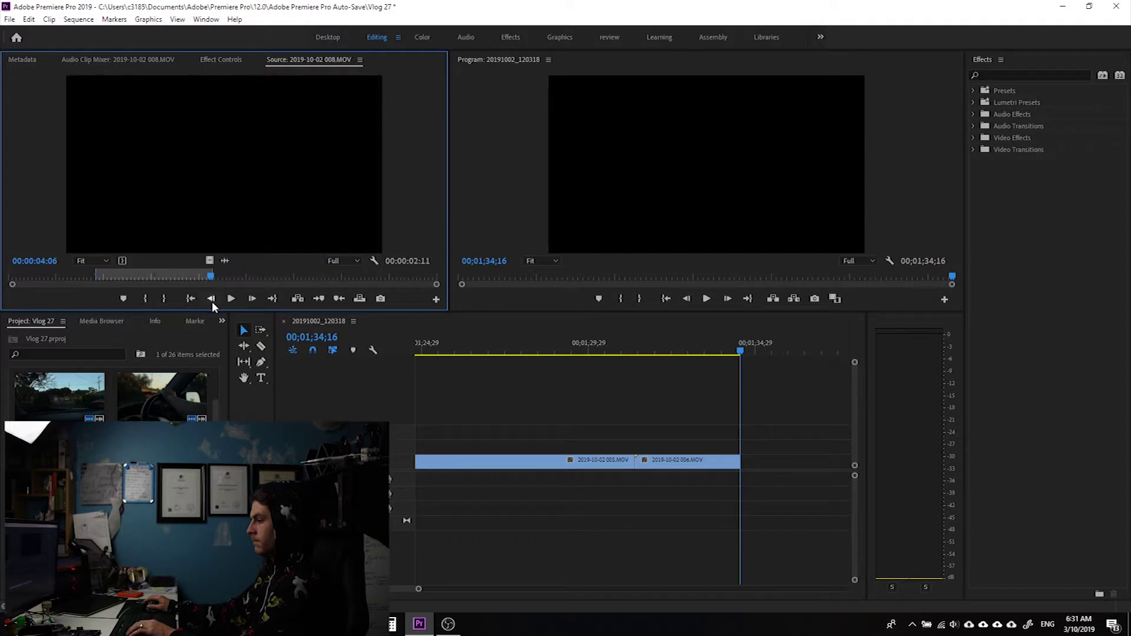
{"action": "mouse_move", "coordinate": [480, 331]}
{"action": "left_mouse_down"}
{"action": "mouse_move", "coordinate": [749, 448]}
{"action": "mouse_move", "coordinate": [739, 463]}
{"action": "left_mouse_up"}
Load 2019-10-02 009.MOV and interpret it at an assumed 24 fps
{"action": "double_click", "coordinate": [59, 448]}
{"action": "mouse_move", "coordinate": [263, 280]}
{"action": "left_mouse_down"}
{"action": "mouse_move", "coordinate": [117, 278]}
{"action": "mouse_move", "coordinate": [440, 302]}
{"action": "mouse_move", "coordinate": [3, 295]}
{"action": "mouse_move", "coordinate": [145, 290]}
{"action": "left_mouse_up"}
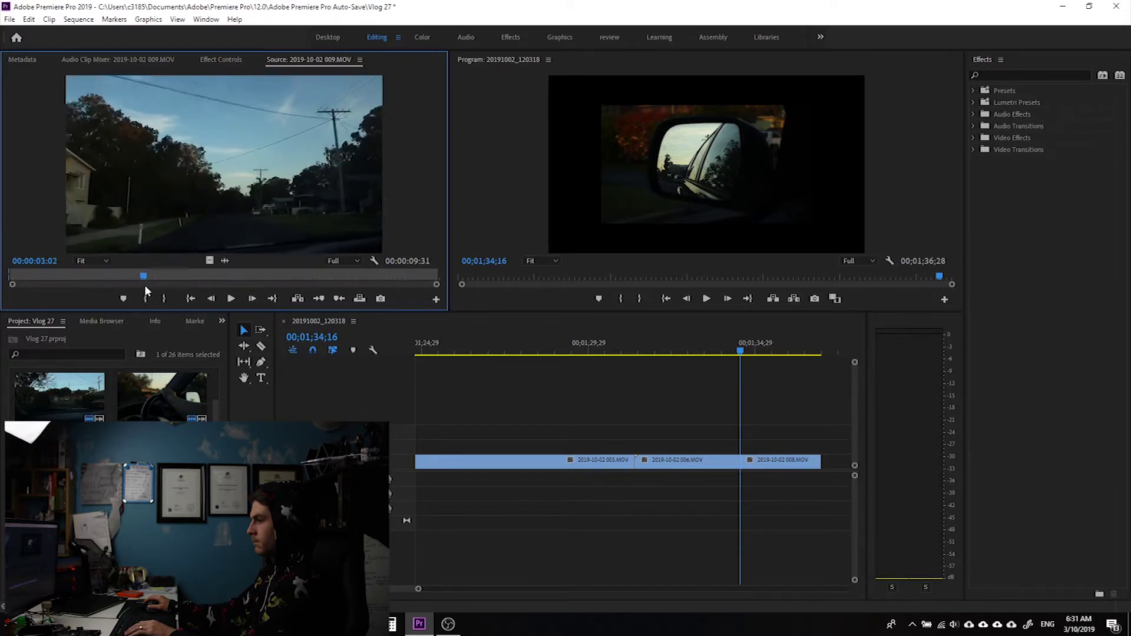
{"action": "left_click_drag", "start_coordinate": [146, 290], "coordinate": [220, 293]}
{"action": "key", "text": "o"}
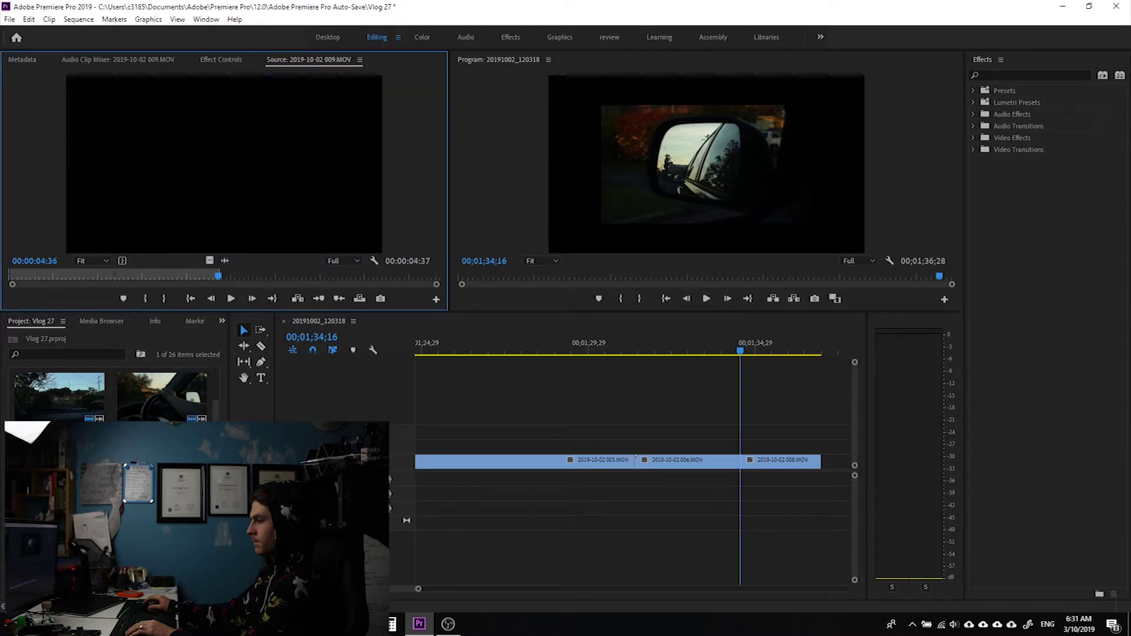
{"action": "right_click", "coordinate": [71, 421]}
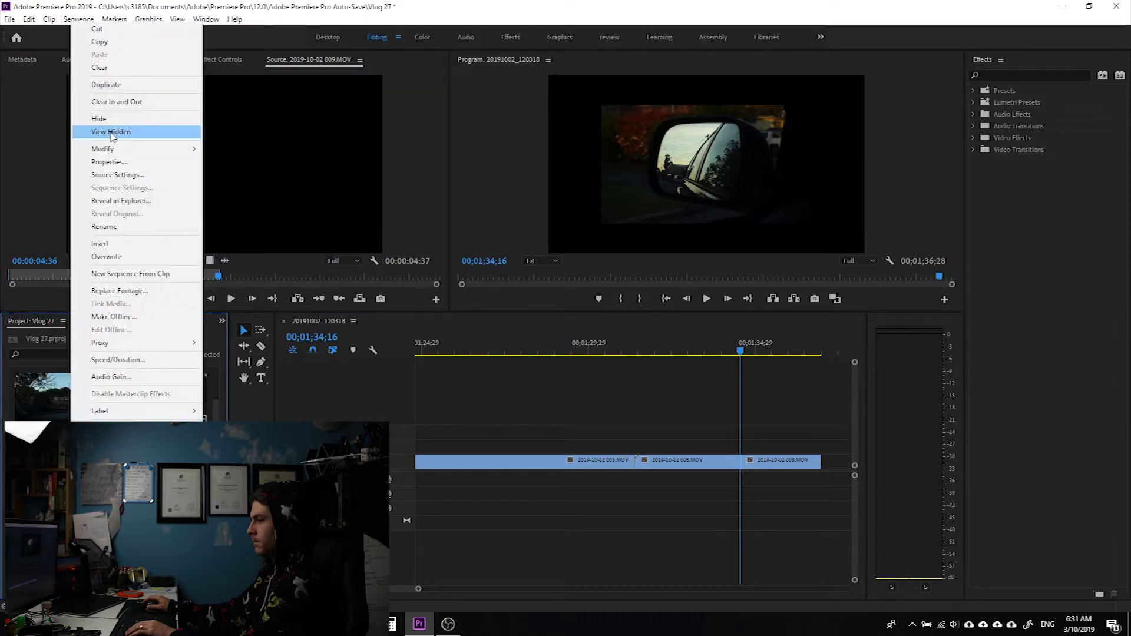
{"action": "mouse_move", "coordinate": [115, 151]}
{"action": "left_click", "coordinate": [235, 162]}
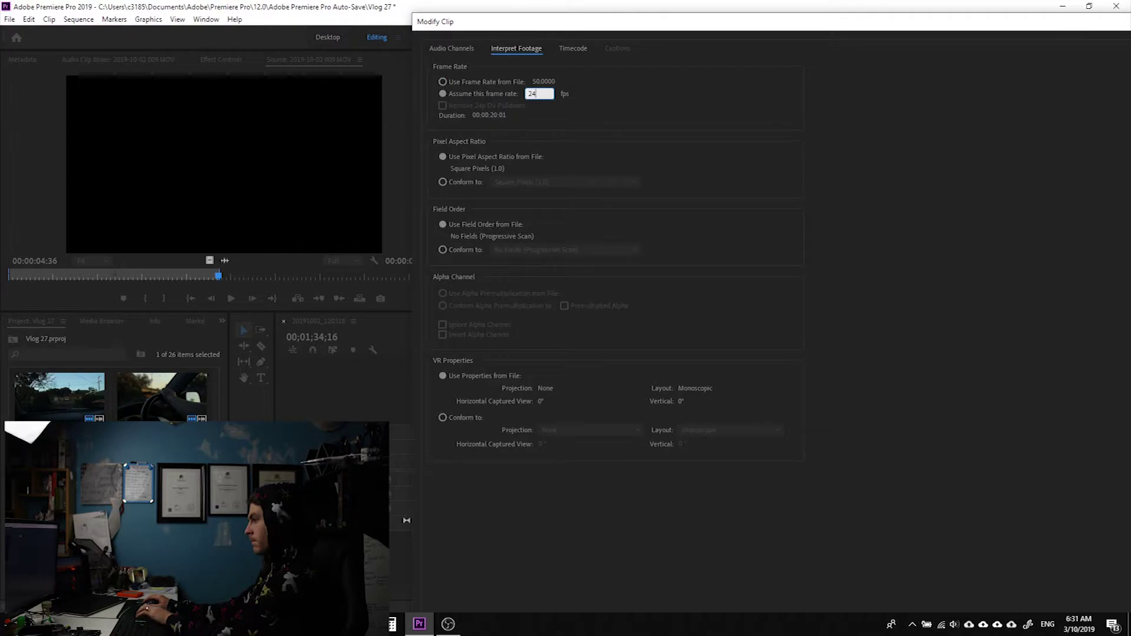
{"action": "key", "text": "Return"}
Set 009.MOV's Out at 03:19 and append it to the sequence end, reaching 00;01;40;23
{"action": "left_click", "coordinate": [759, 557]}
{"action": "key", "text": "End"}
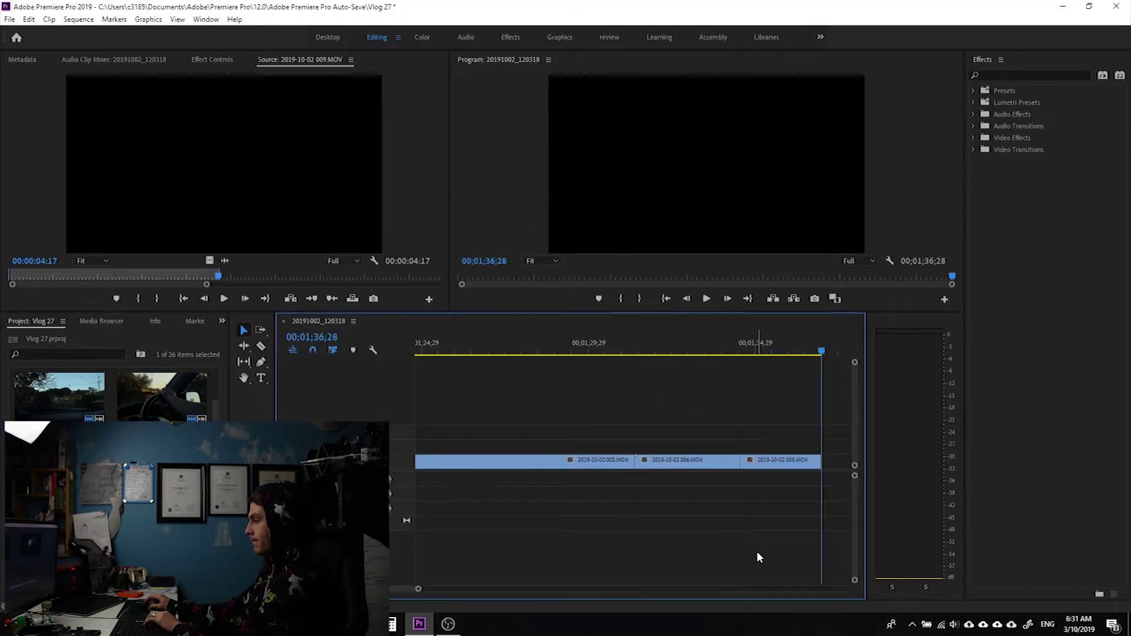
{"action": "mouse_move", "coordinate": [220, 279]}
{"action": "left_mouse_down"}
{"action": "mouse_move", "coordinate": [17, 276]}
{"action": "mouse_move", "coordinate": [198, 287]}
{"action": "mouse_move", "coordinate": [179, 285]}
{"action": "left_mouse_up"}
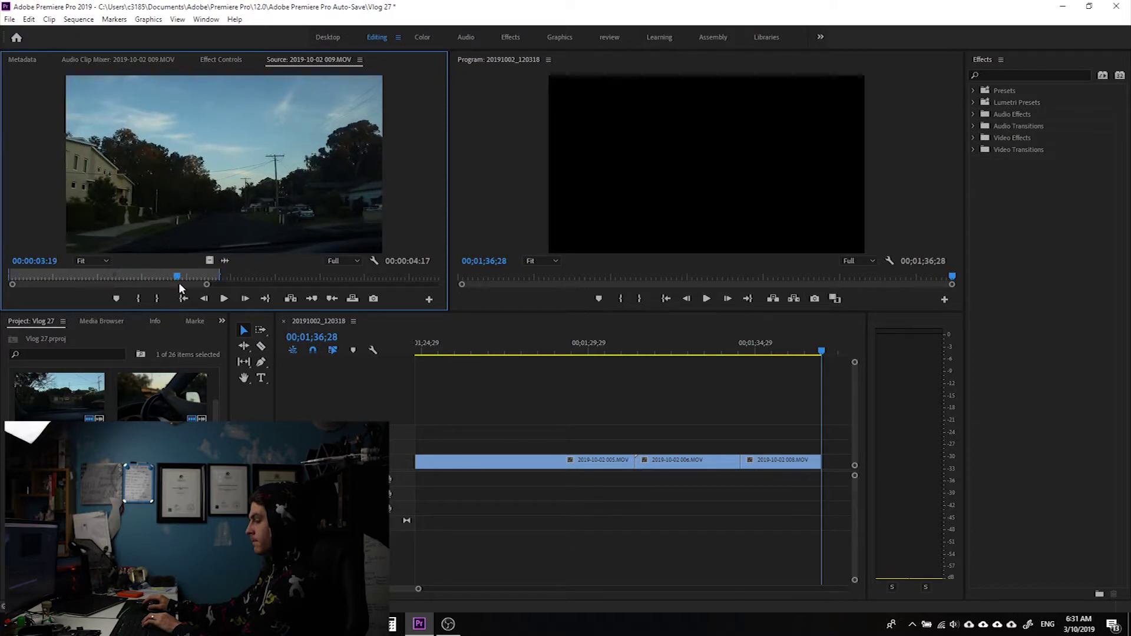
{"action": "key", "text": "o"}
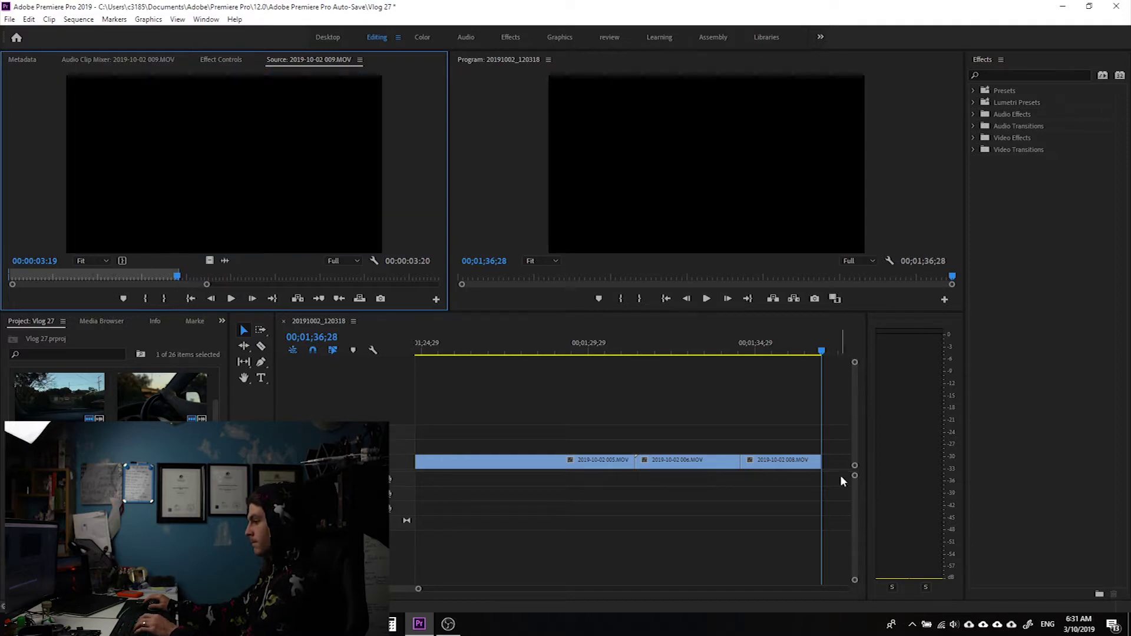
{"action": "mouse_move", "coordinate": [225, 260]}
{"action": "left_mouse_down"}
{"action": "mouse_move", "coordinate": [825, 466]}
{"action": "mouse_move", "coordinate": [819, 482]}
{"action": "left_mouse_up"}
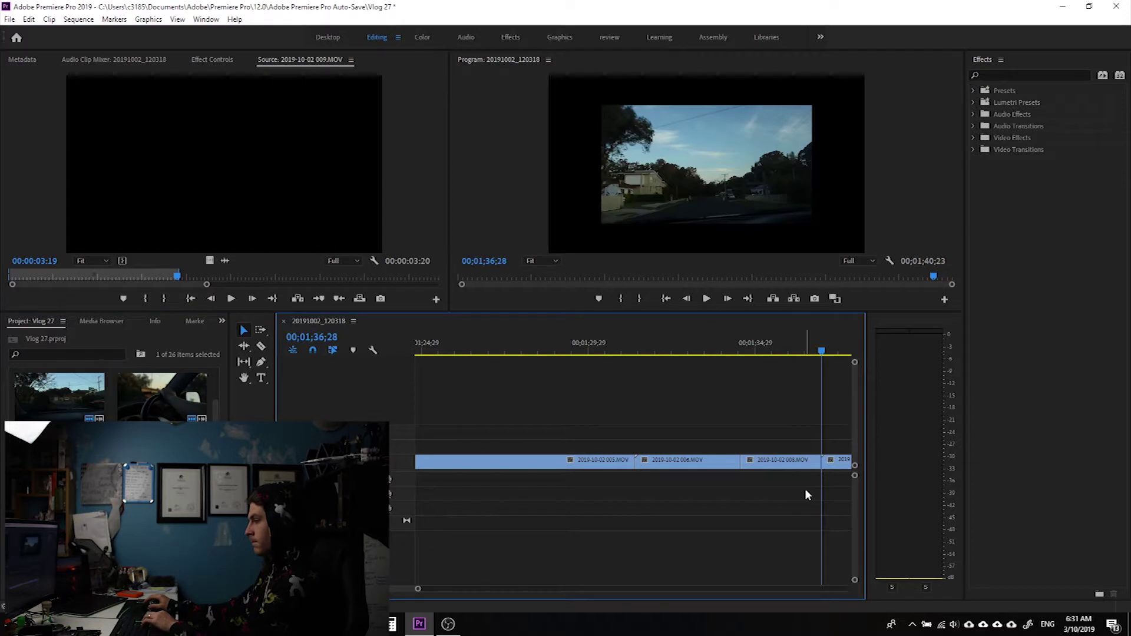
Load 2019-10-02 011.MOV as the next source clip
{"action": "key", "text": "End"}
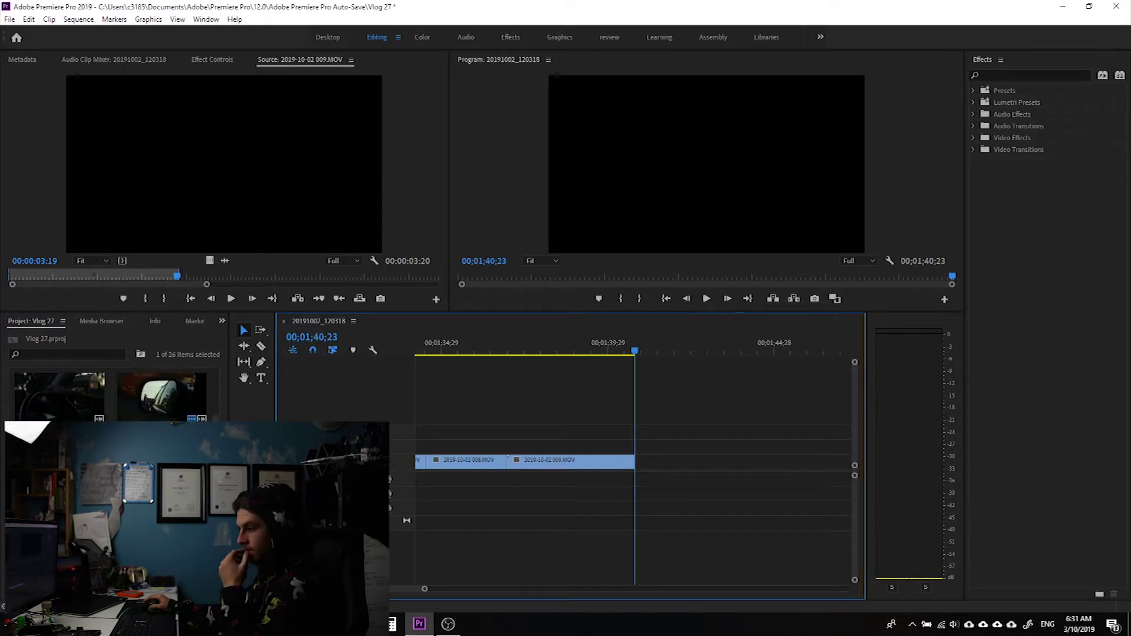
{"action": "scroll", "coordinate": [112, 395], "scroll_direction": "down", "scroll_amount": 1}
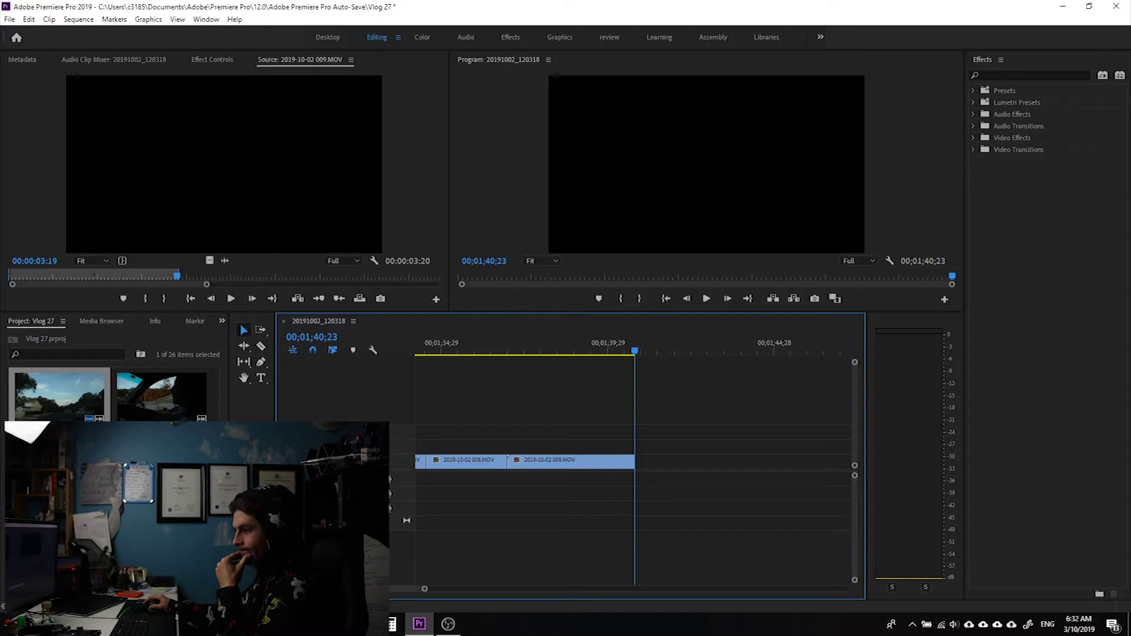
{"action": "double_click", "coordinate": [59, 392]}
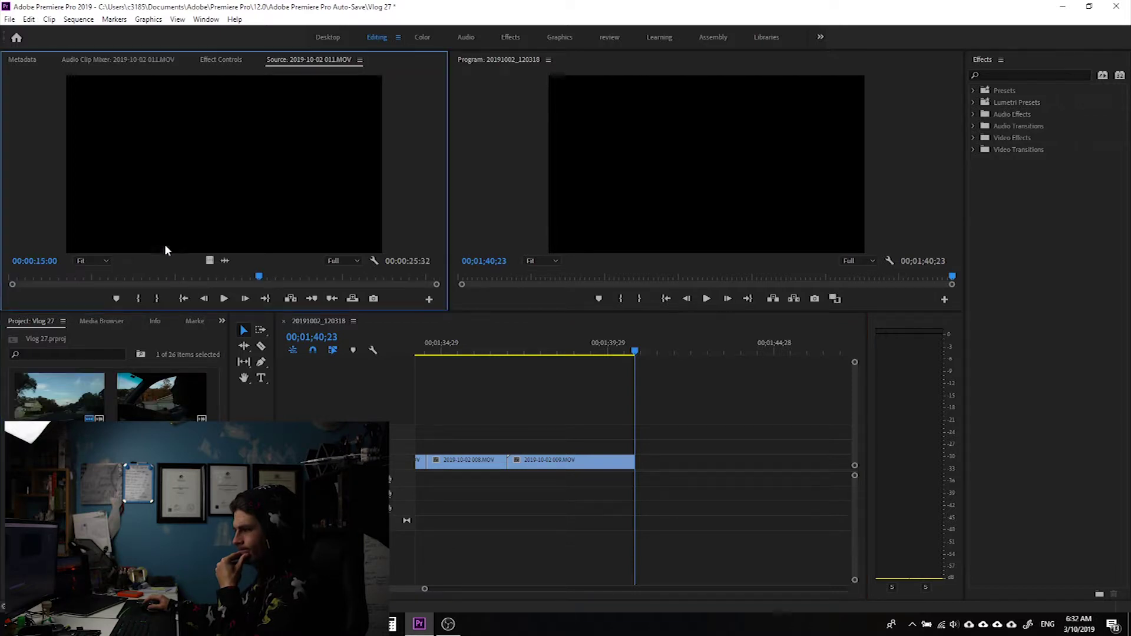
Trim 2019-10-02 010.MOV with In and Out points and place it after 009, reaching 00;01;44;19
{"action": "mouse_move", "coordinate": [260, 280]}
{"action": "left_mouse_down"}
{"action": "mouse_move", "coordinate": [148, 280]}
{"action": "mouse_move", "coordinate": [417, 292]}
{"action": "left_mouse_up"}
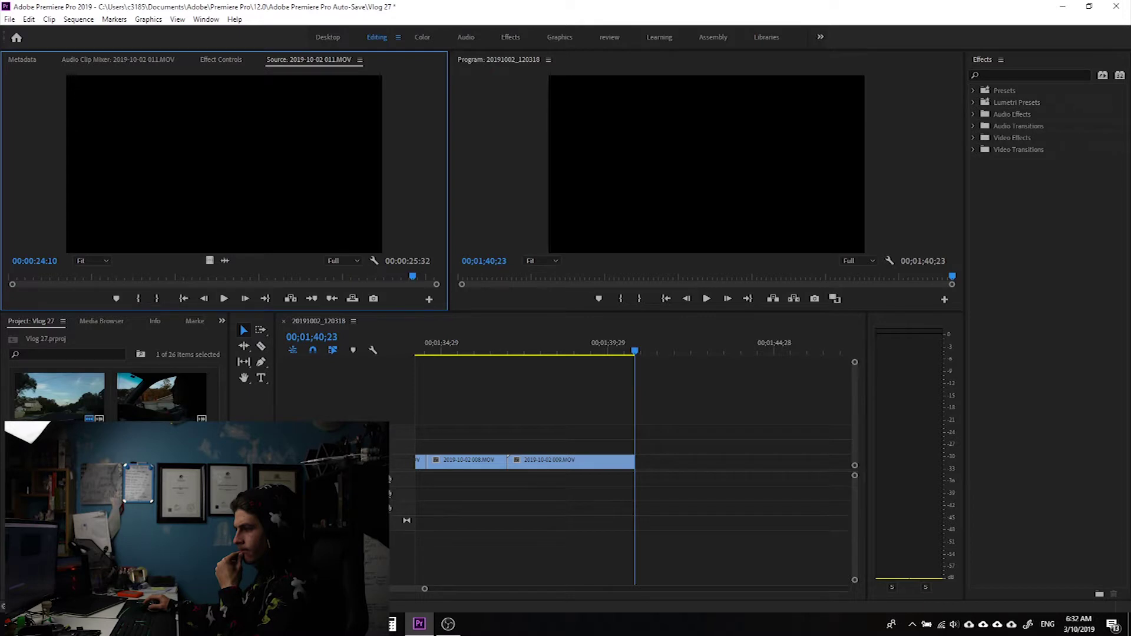
{"action": "double_click", "coordinate": [171, 397]}
{"action": "left_click_drag", "start_coordinate": [310, 277], "coordinate": [14, 302]}
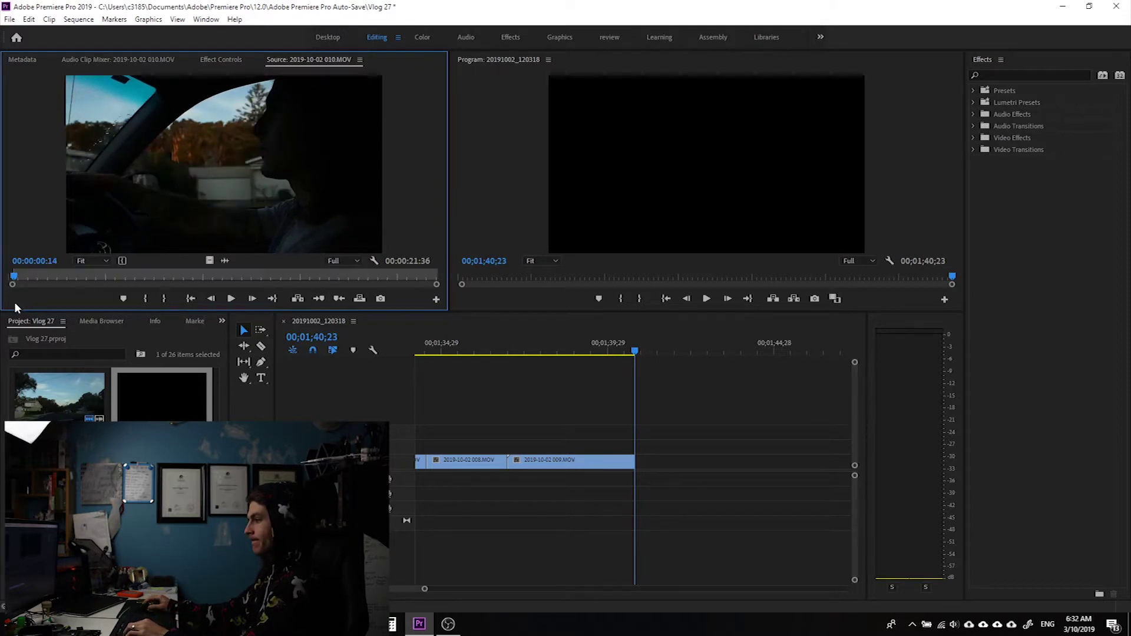
{"action": "key", "text": "i"}
{"action": "left_click_drag", "start_coordinate": [15, 302], "coordinate": [436, 322]}
{"action": "key", "text": "o"}
{"action": "key", "text": "o"}
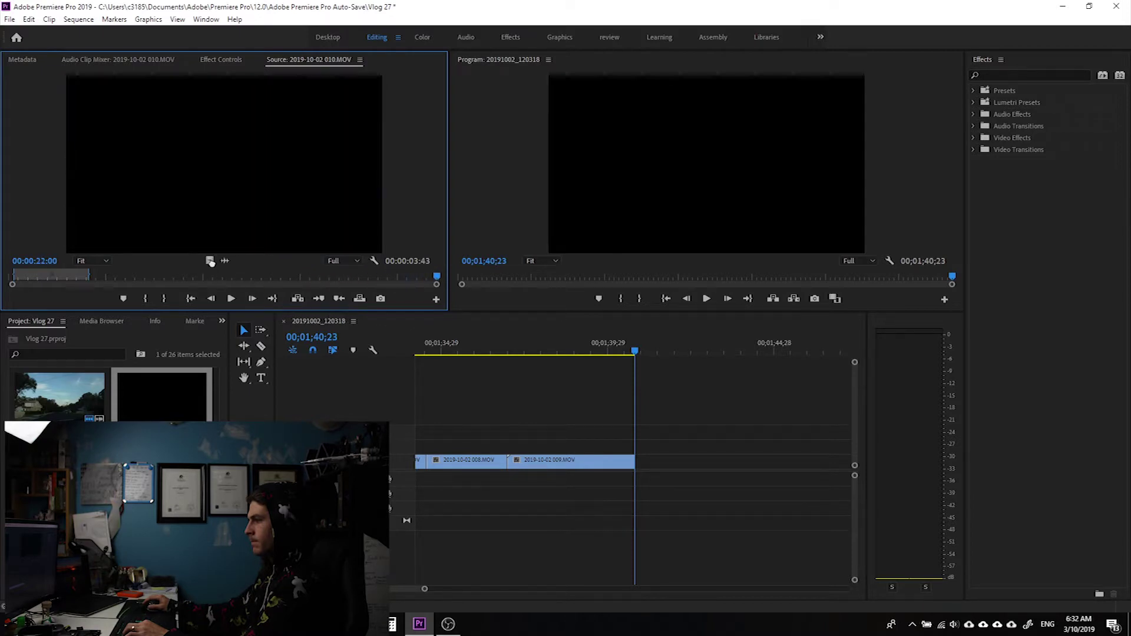
{"action": "left_click_drag", "start_coordinate": [210, 261], "coordinate": [591, 466]}
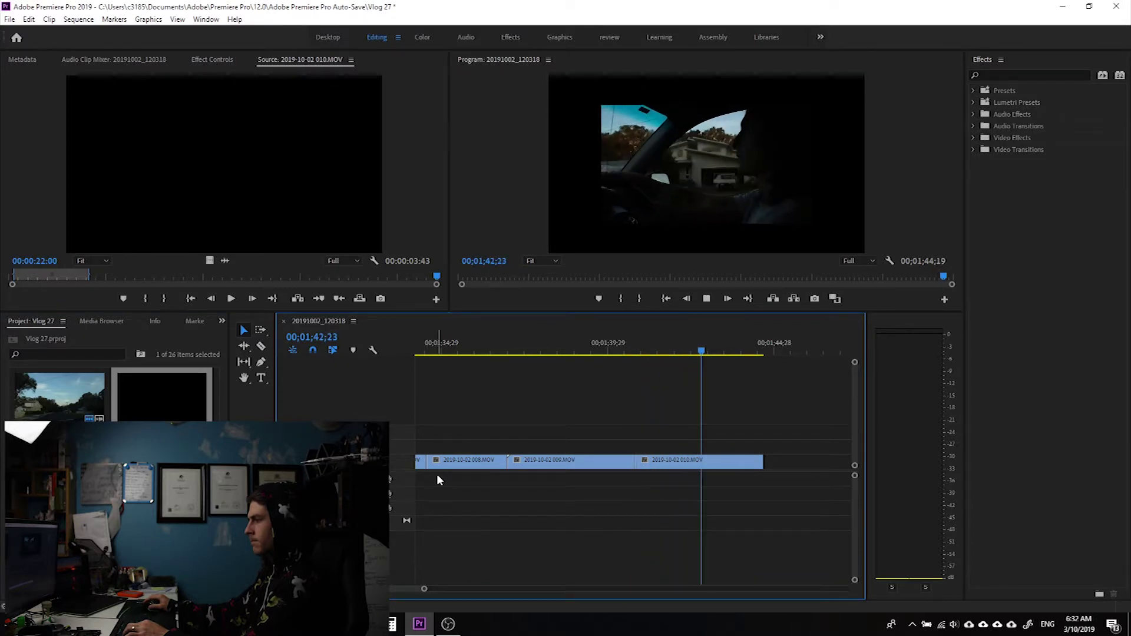
Review clips 013, 014, 012 and 011 in the source viewer, settling on 012
{"action": "key", "text": "space"}
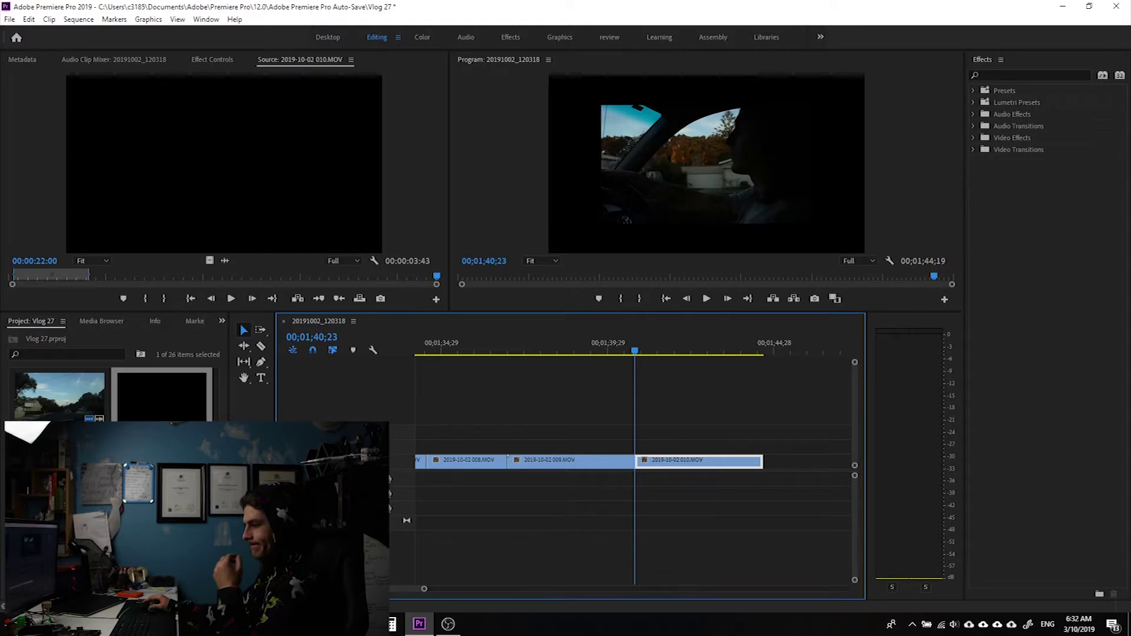
{"action": "scroll", "coordinate": [112, 395], "scroll_direction": "down", "scroll_amount": 2}
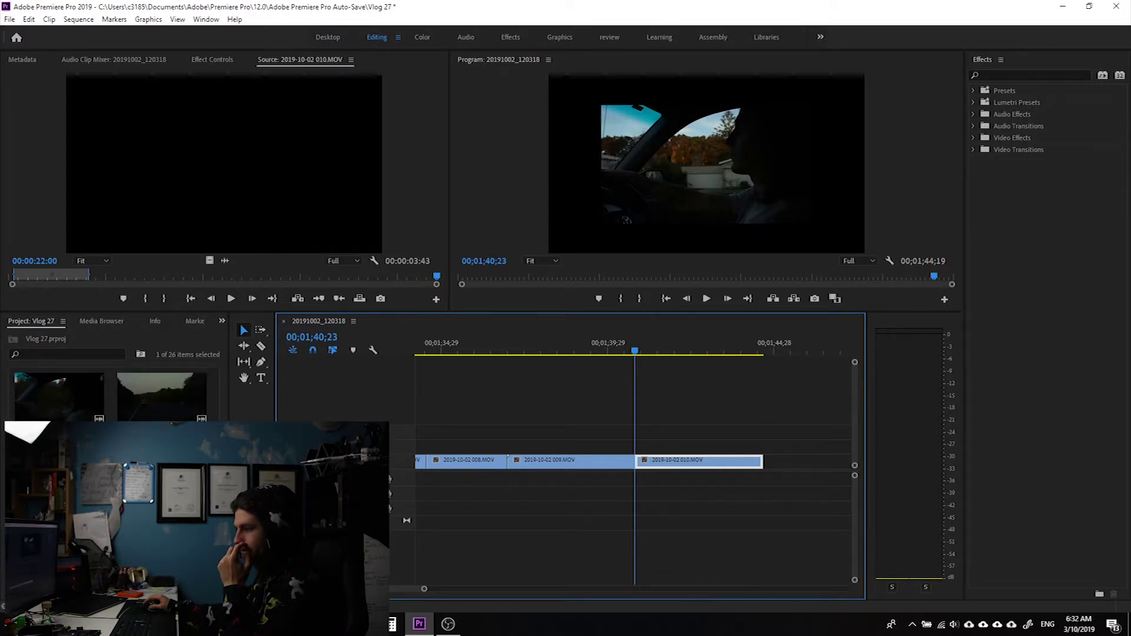
{"action": "left_click_drag", "start_coordinate": [253, 274], "coordinate": [220, 277]}
{"action": "left_click", "coordinate": [224, 297]}
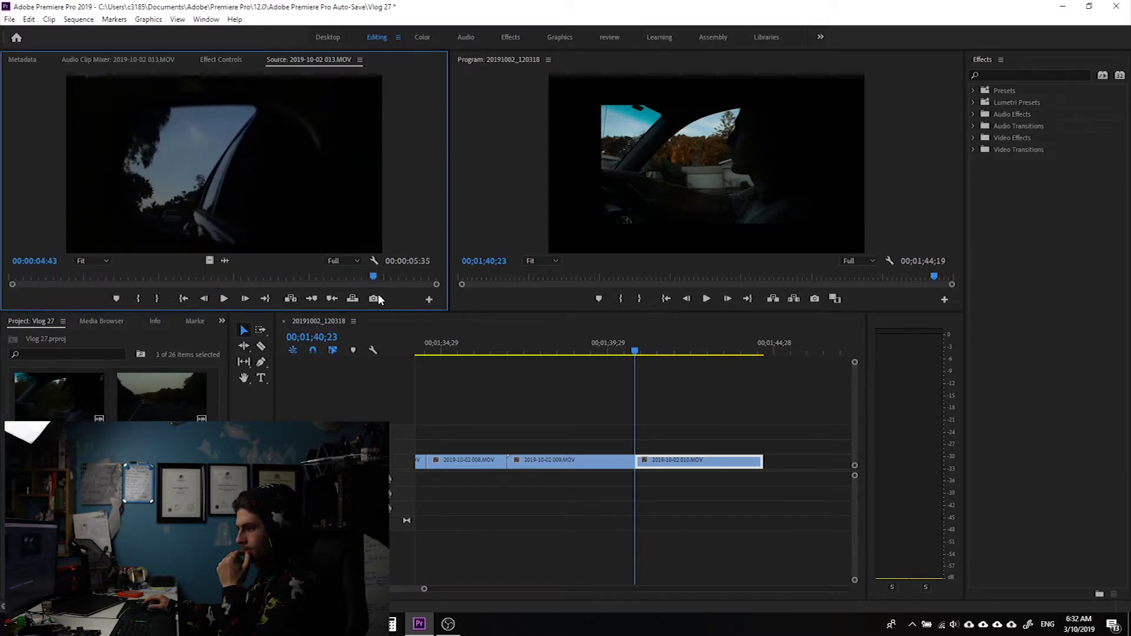
{"action": "double_click", "coordinate": [59, 466]}
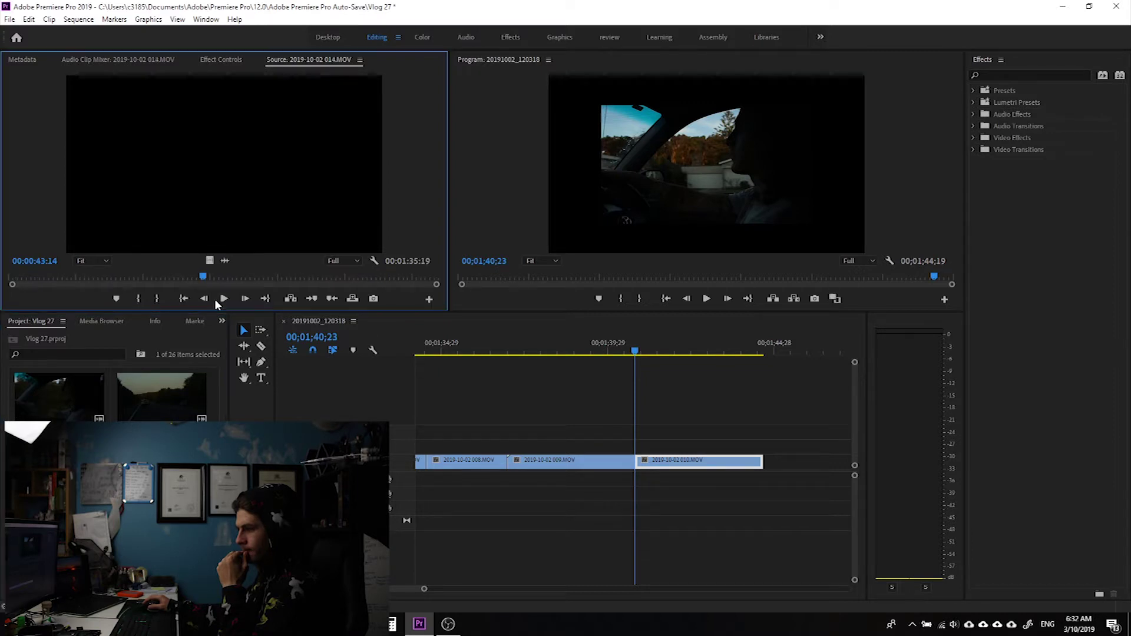
{"action": "left_click_drag", "start_coordinate": [202, 279], "coordinate": [37, 281]}
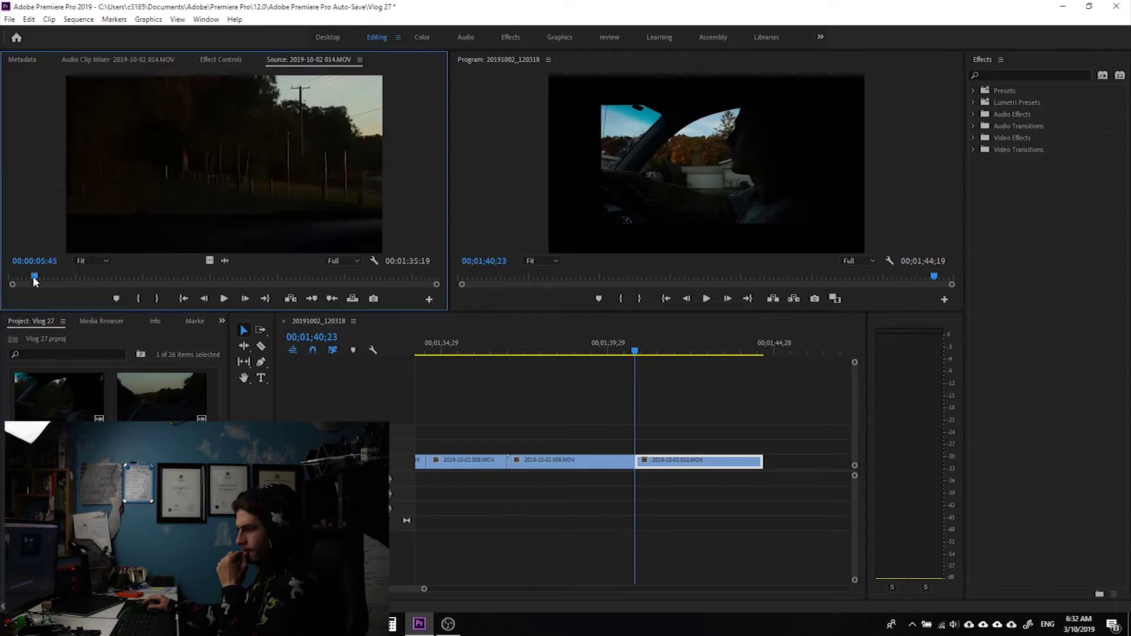
{"action": "double_click", "coordinate": [149, 384]}
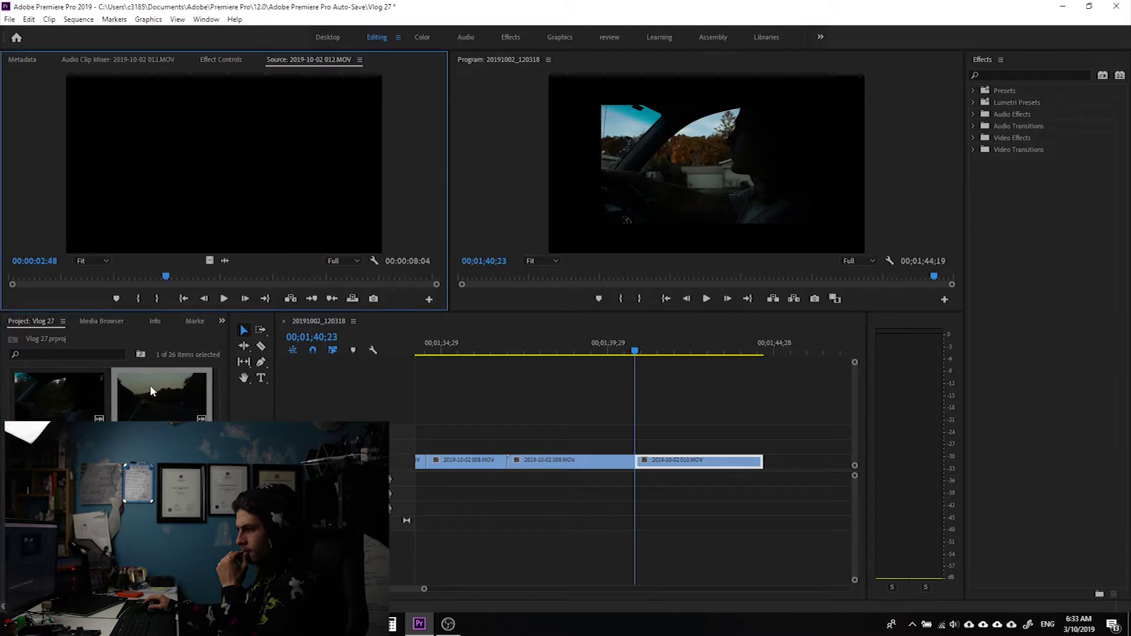
{"action": "mouse_move", "coordinate": [168, 279]}
{"action": "left_mouse_down"}
{"action": "mouse_move", "coordinate": [139, 281]}
{"action": "mouse_move", "coordinate": [211, 288]}
{"action": "left_mouse_up"}
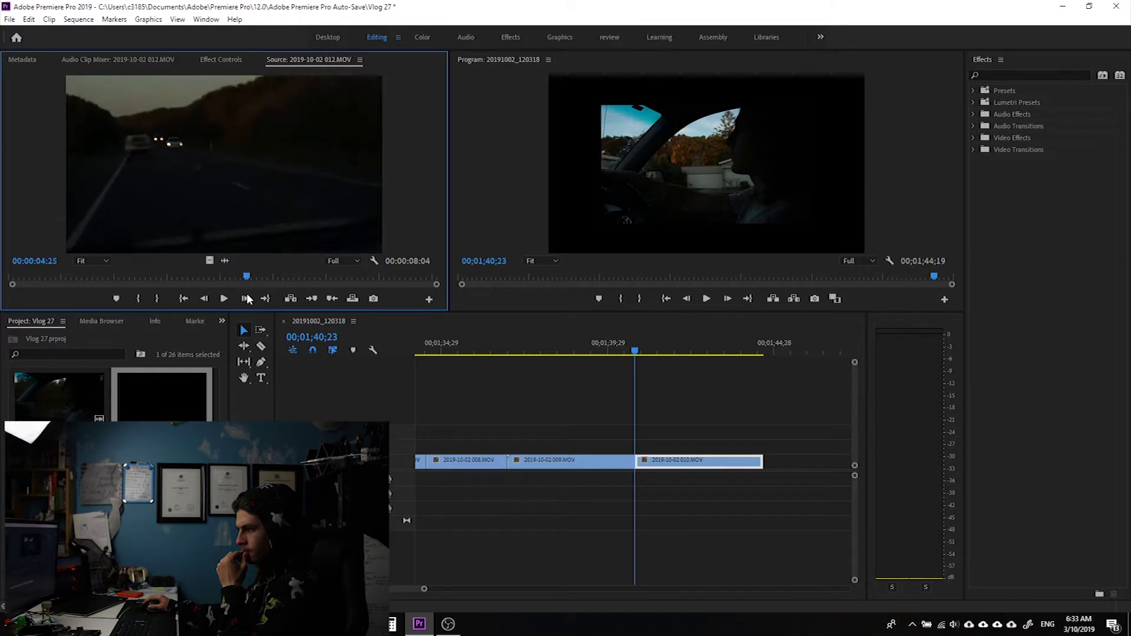
{"action": "left_click_drag", "start_coordinate": [224, 297], "coordinate": [421, 307]}
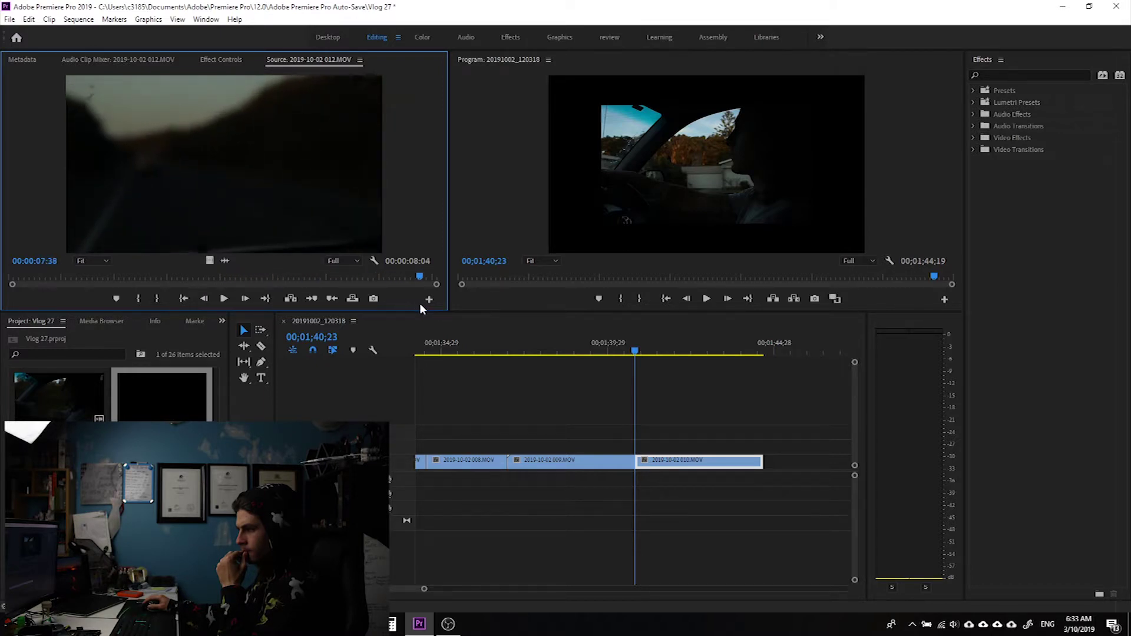
{"action": "left_click_drag", "start_coordinate": [420, 303], "coordinate": [375, 309]}
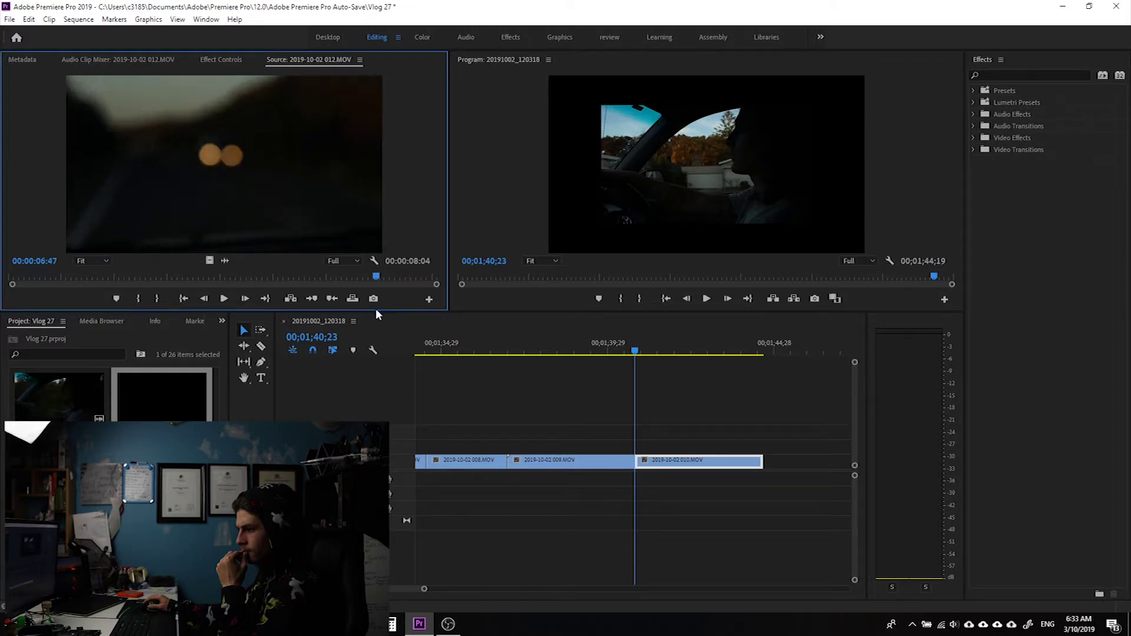
{"action": "double_click", "coordinate": [87, 407]}
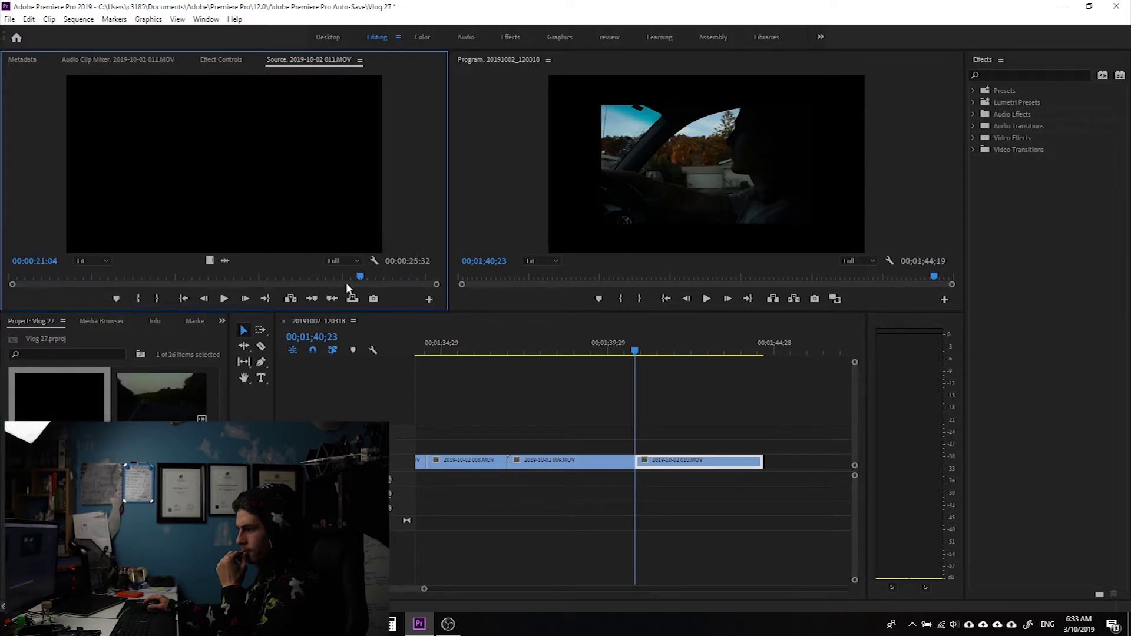
{"action": "left_click_drag", "start_coordinate": [360, 278], "coordinate": [310, 278]}
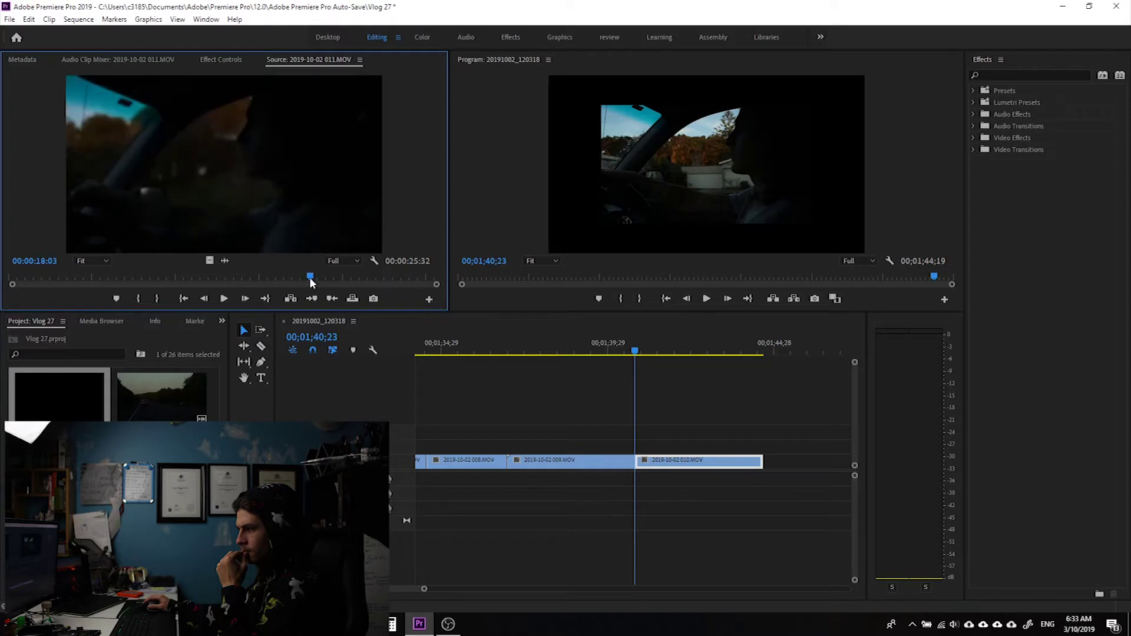
{"action": "double_click", "coordinate": [153, 404]}
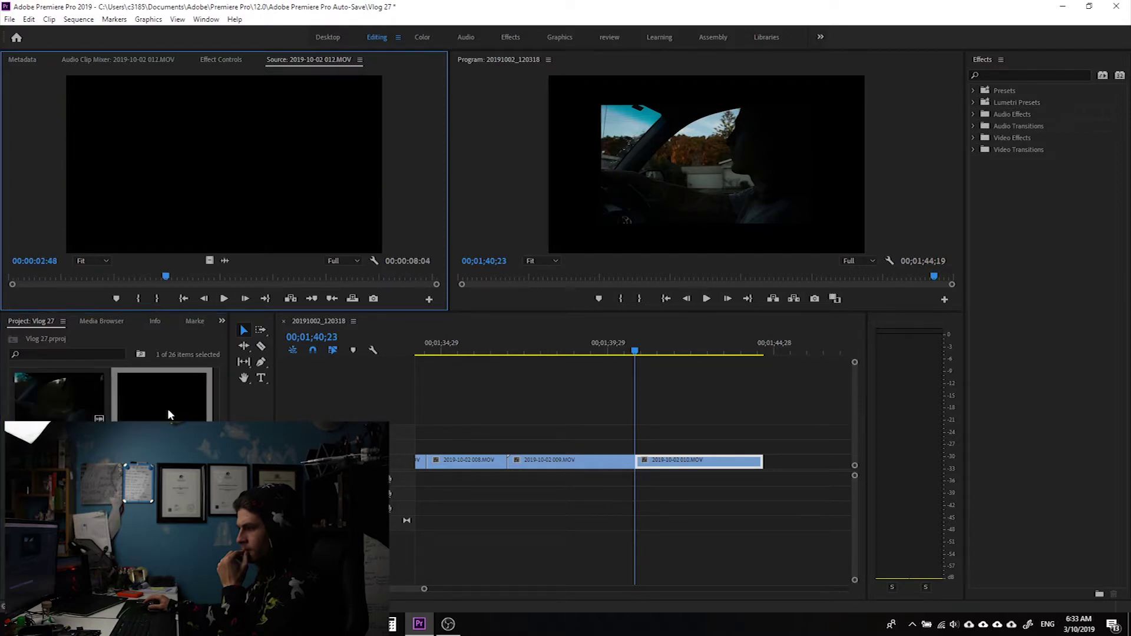
Interpret 2019-10-02 012.MOV at 24 fps
{"action": "right_click", "coordinate": [164, 409]}
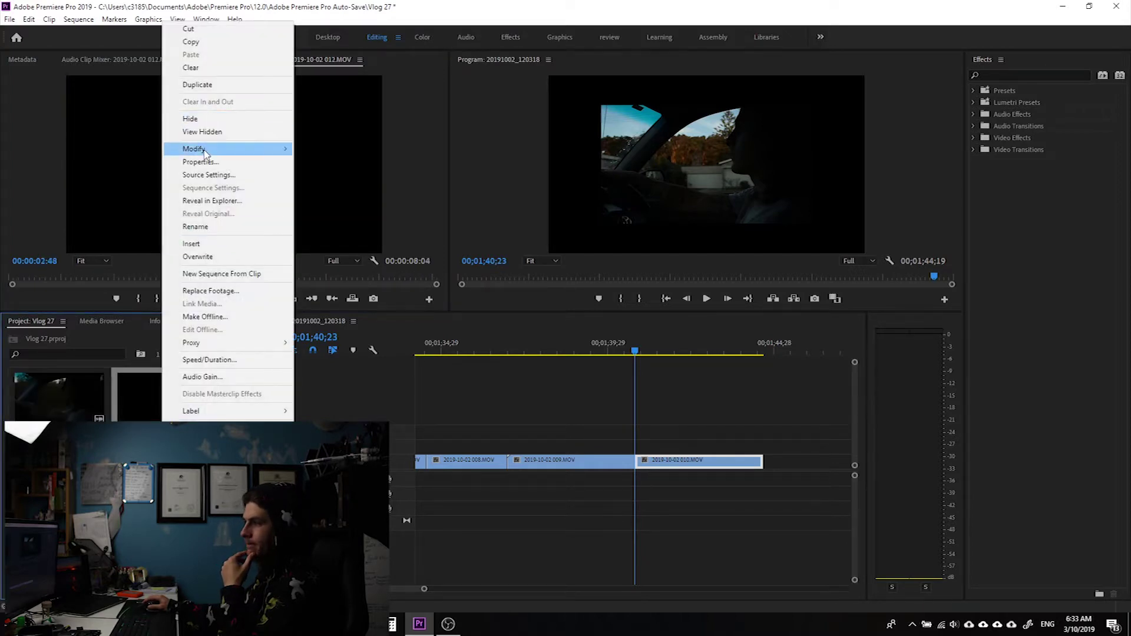
{"action": "mouse_move", "coordinate": [212, 148]}
{"action": "left_click", "coordinate": [330, 161]}
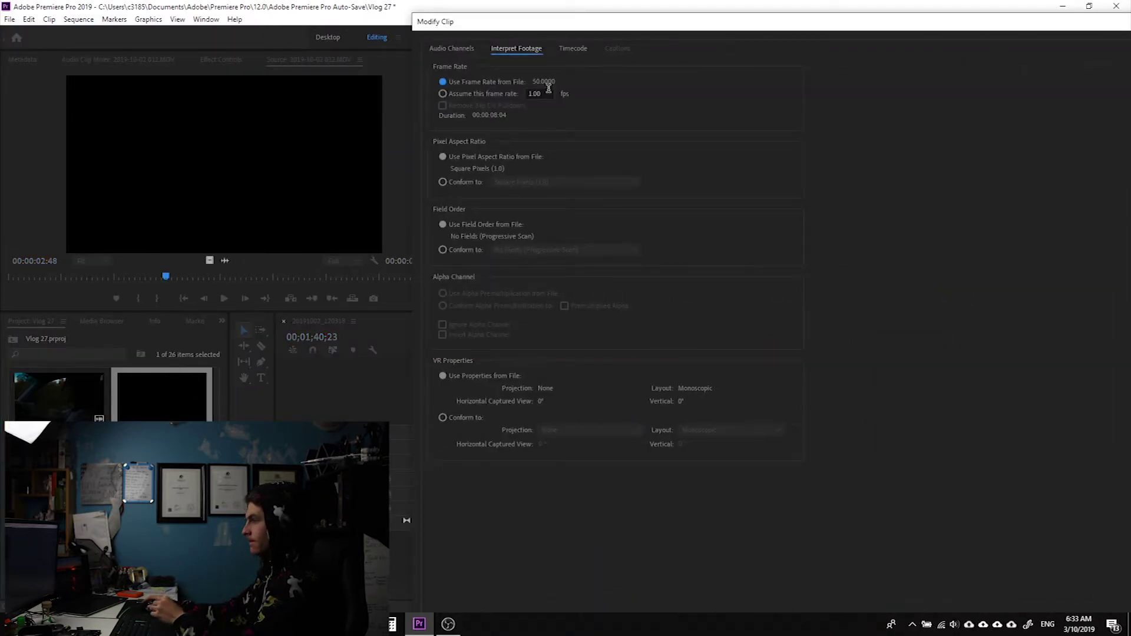
{"action": "key", "text": "Return"}
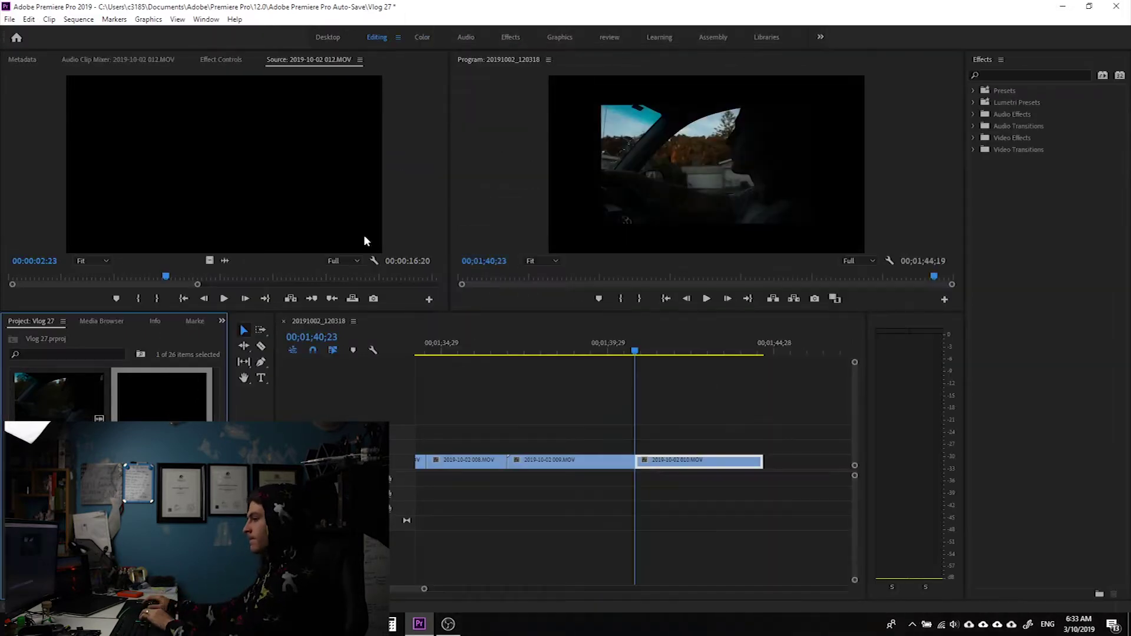
Mark In and Out on slowed 012.MOV and add its 00:00:02:17 slice after 010
{"action": "left_click_drag", "start_coordinate": [197, 286], "coordinate": [446, 291]}
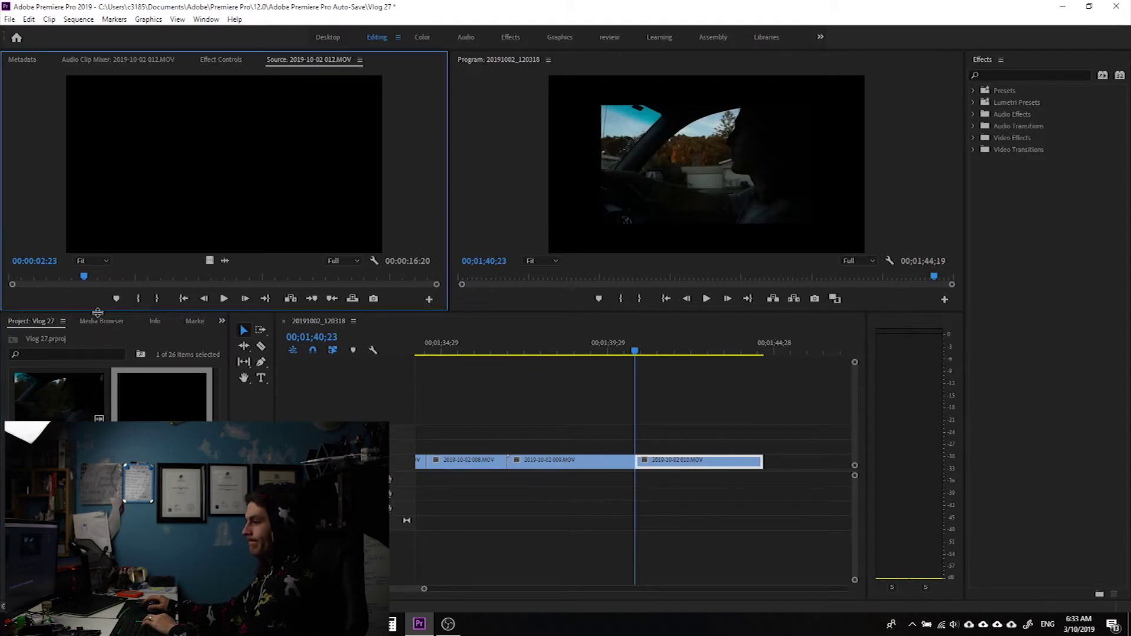
{"action": "left_click_drag", "start_coordinate": [85, 278], "coordinate": [267, 286]}
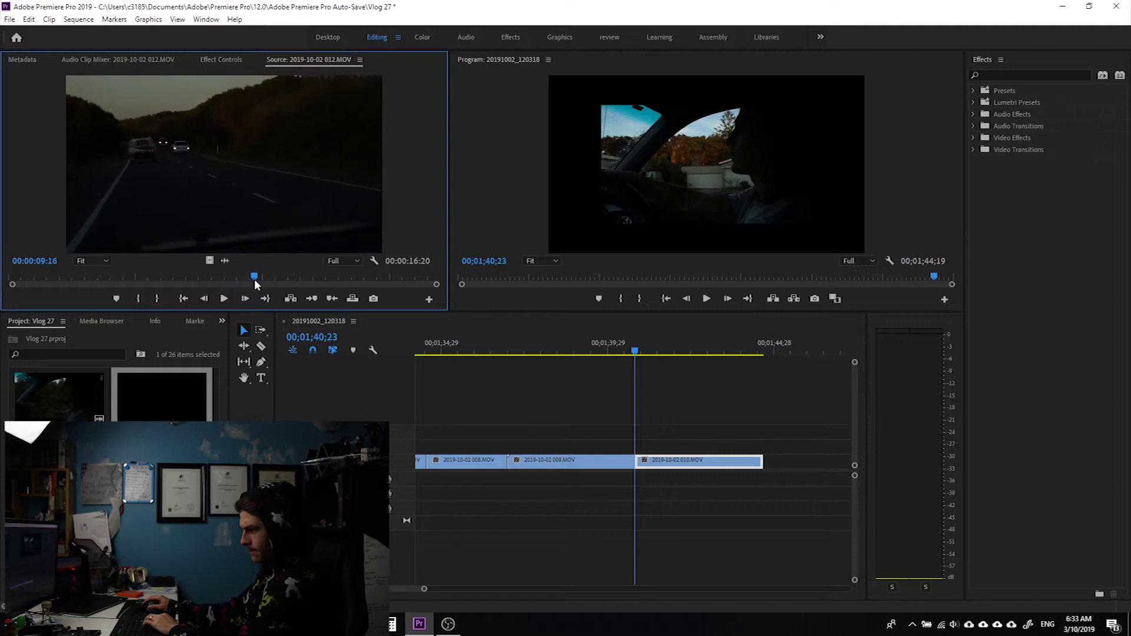
{"action": "key", "text": "o"}
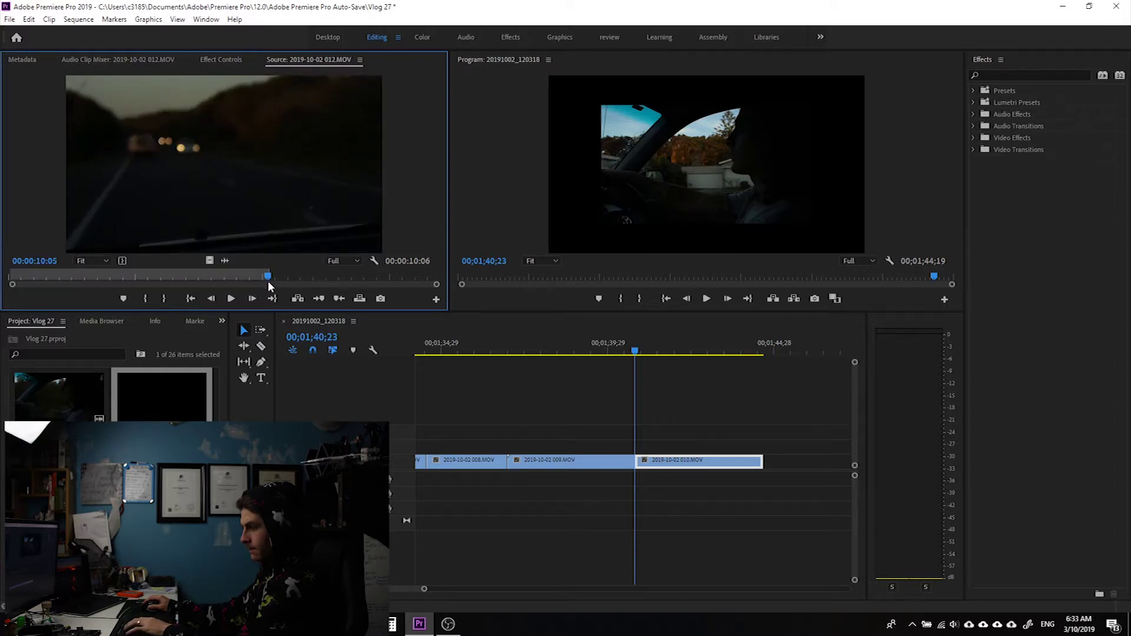
{"action": "left_click_drag", "start_coordinate": [267, 281], "coordinate": [200, 283]}
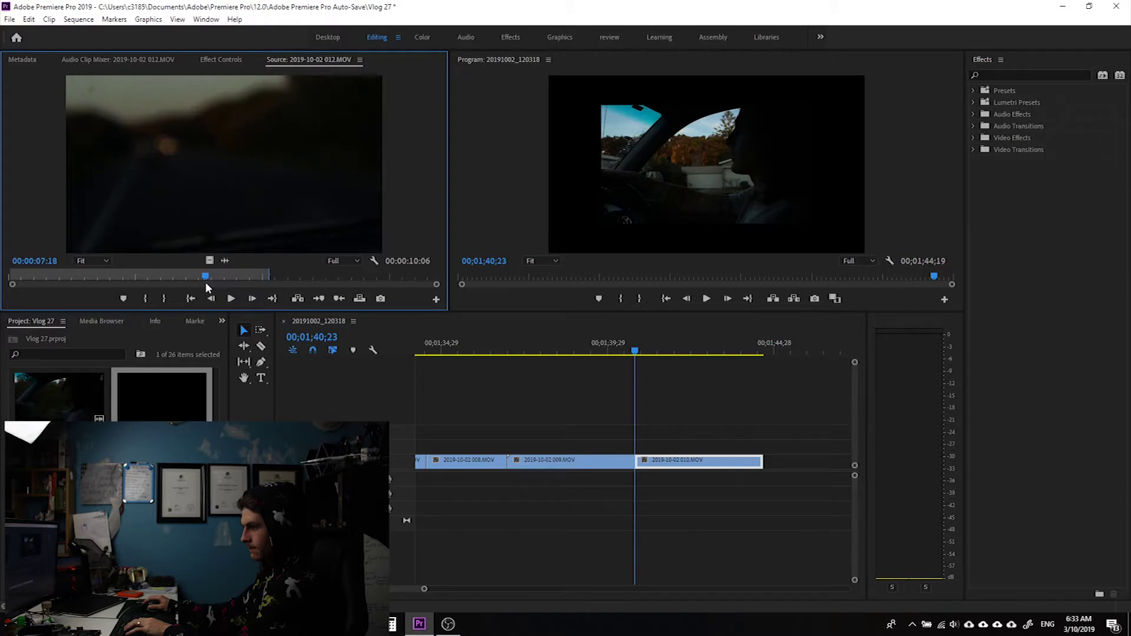
{"action": "key", "text": "i"}
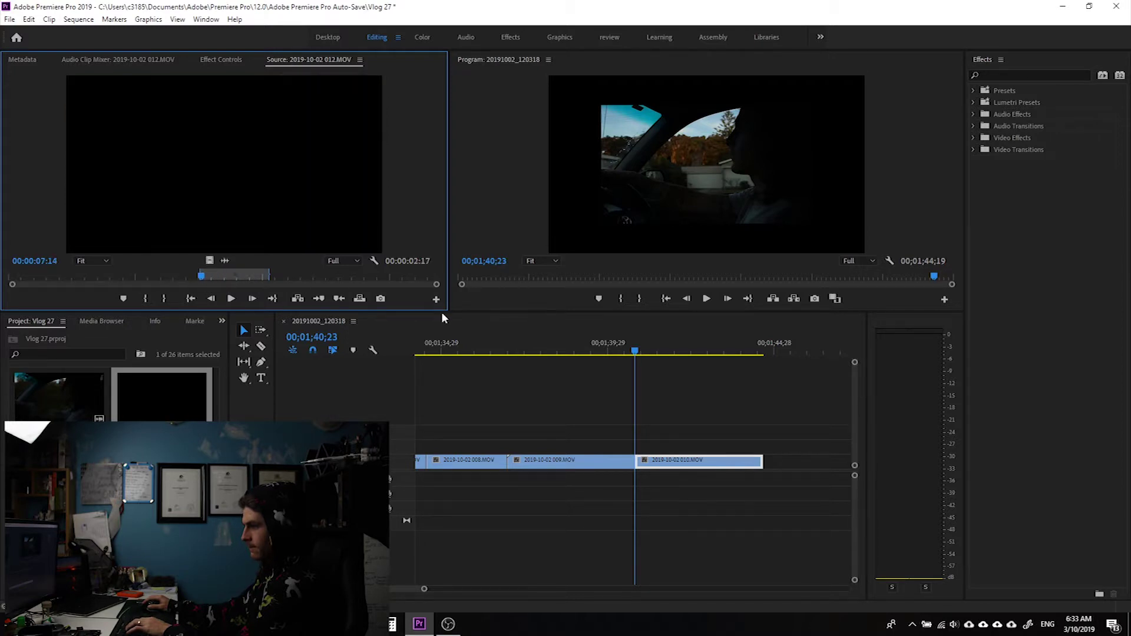
{"action": "left_click_drag", "start_coordinate": [340, 295], "coordinate": [768, 464]}
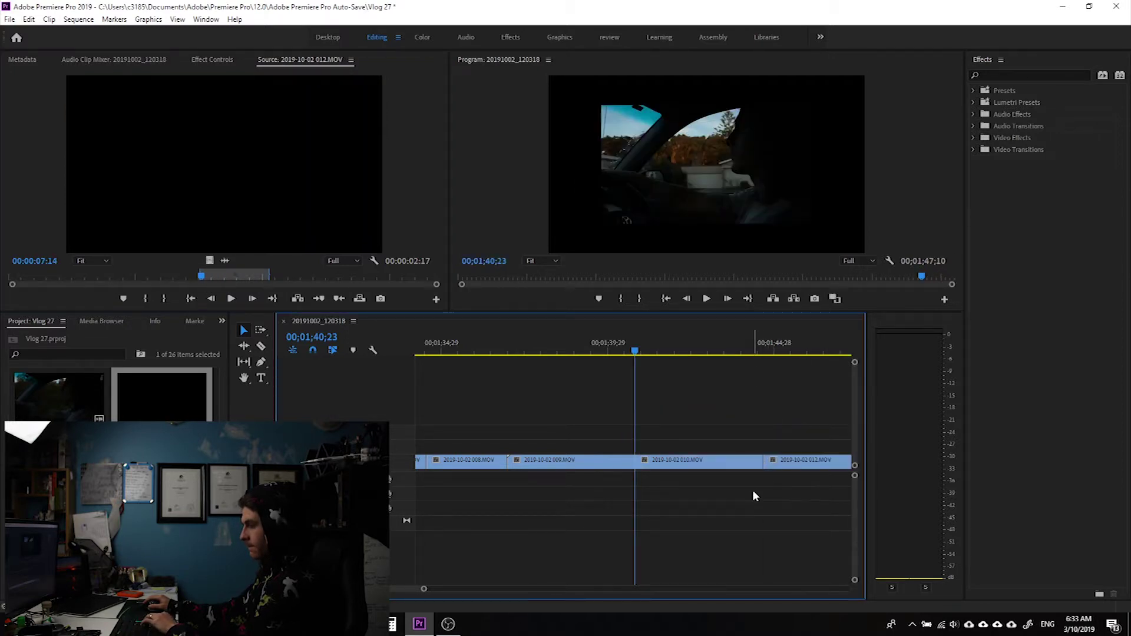
{"action": "key", "text": "End"}
{"action": "double_click", "coordinate": [171, 383]}
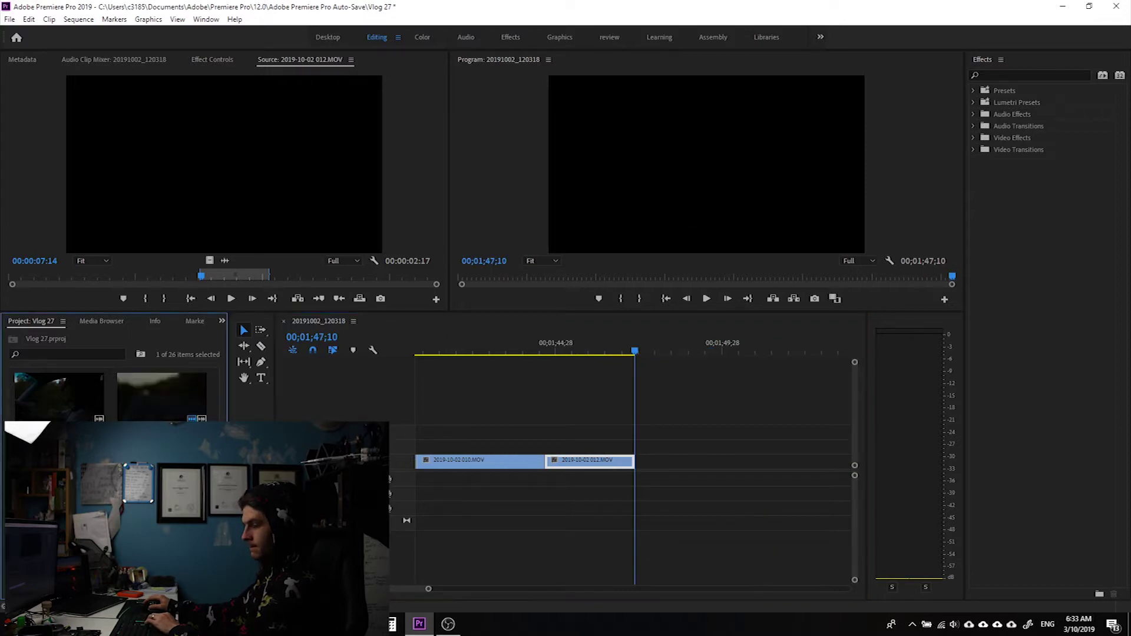
Skim through clip 2019-10-02 014.MOV again in the source viewer
{"action": "left_click_drag", "start_coordinate": [229, 279], "coordinate": [332, 278]}
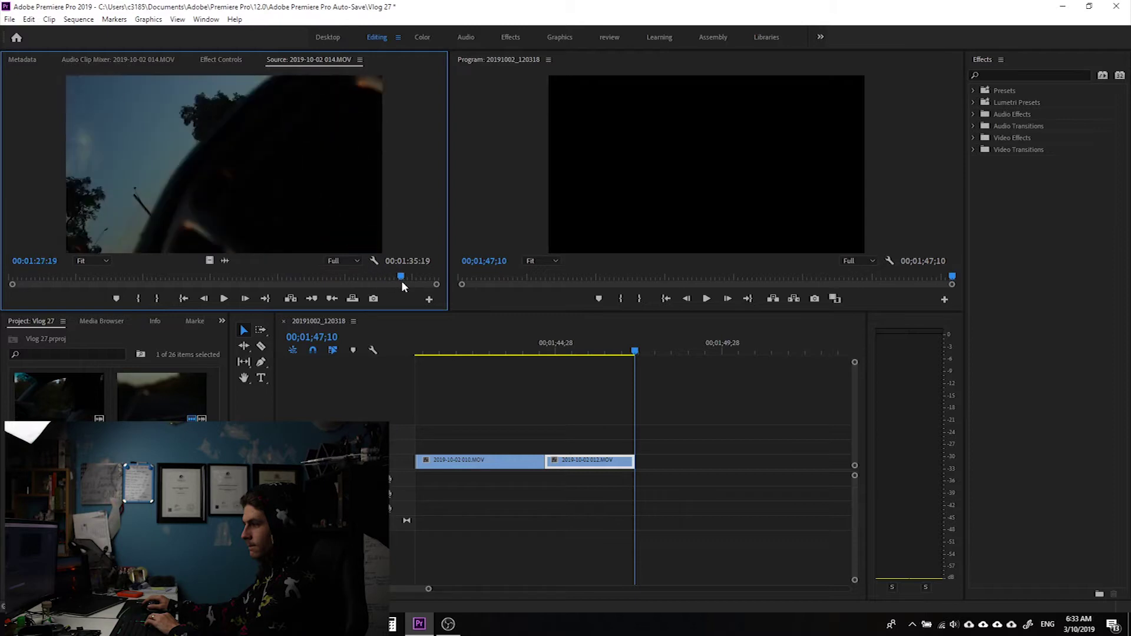
{"action": "mouse_move", "coordinate": [332, 278]}
{"action": "left_mouse_down"}
{"action": "mouse_move", "coordinate": [396, 285]}
{"action": "mouse_move", "coordinate": [148, 282]}
{"action": "left_mouse_up"}
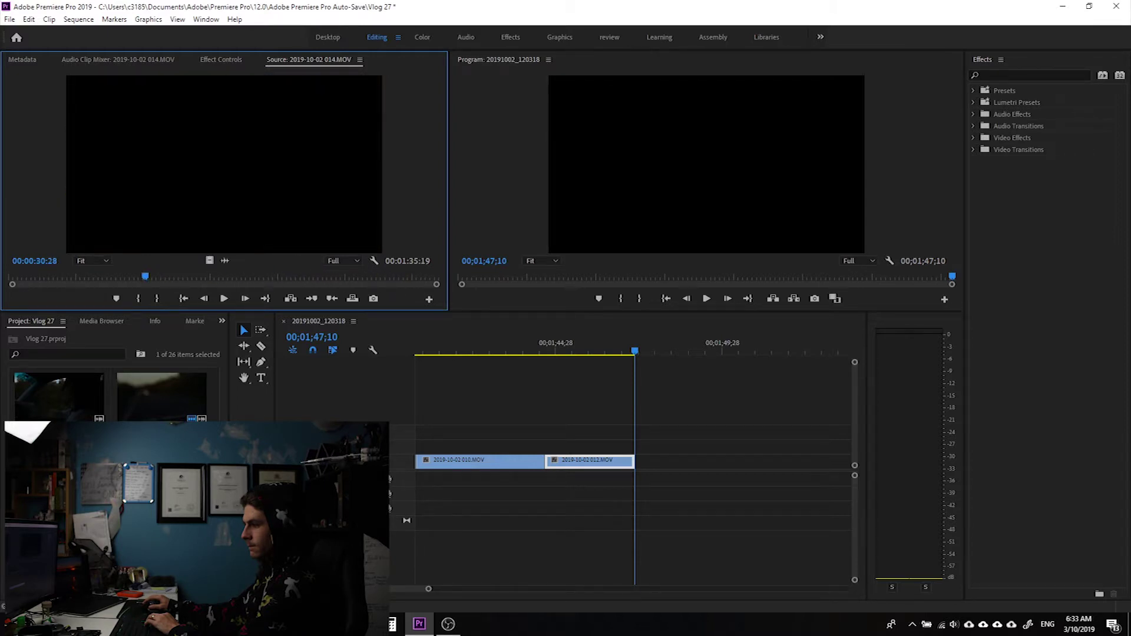
{"action": "scroll", "coordinate": [112, 395], "scroll_direction": "down", "scroll_amount": 2}
{"action": "double_click", "coordinate": [162, 394]}
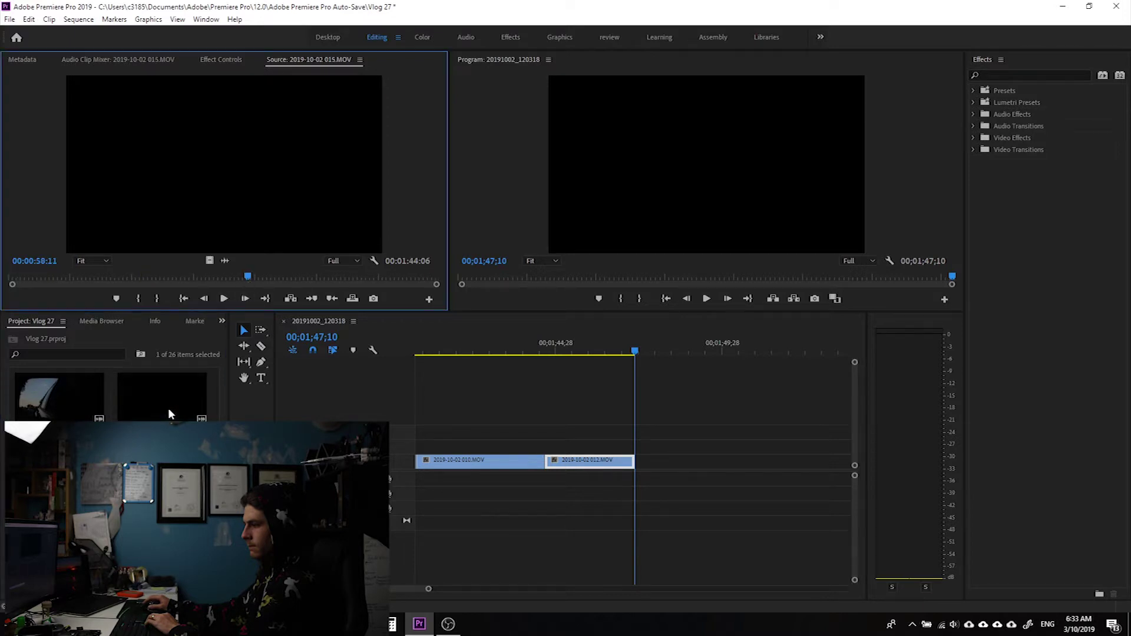
{"action": "double_click", "coordinate": [200, 381]}
{"action": "left_click_drag", "start_coordinate": [251, 281], "coordinate": [434, 285]}
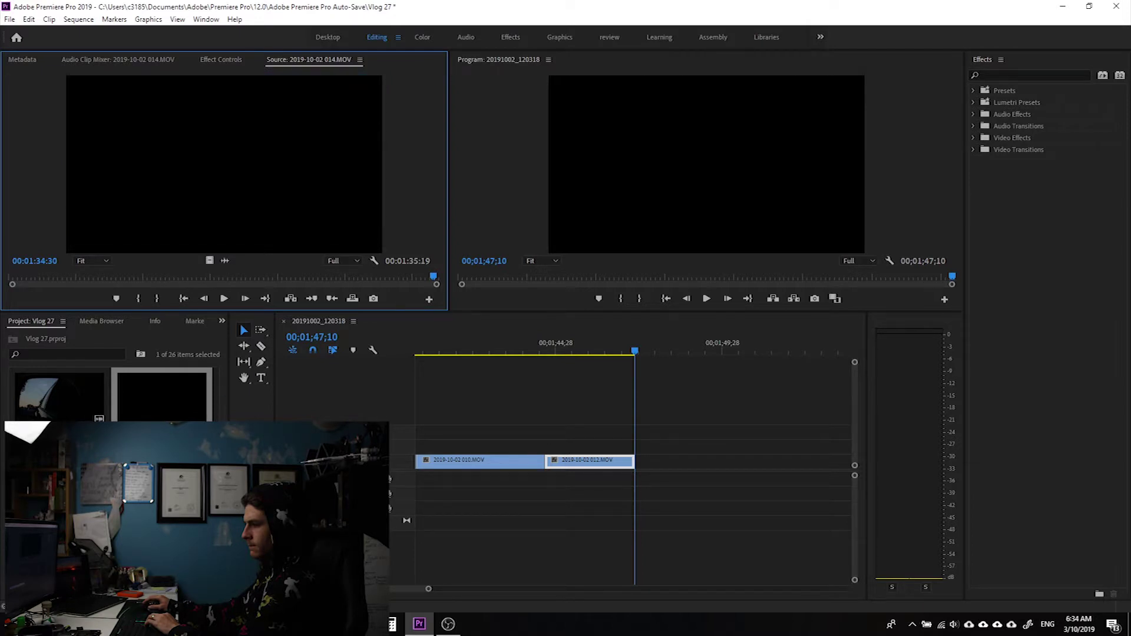
Save the project and cue 2019-10-02 015.MOV back to its first frame
{"action": "key", "text": "ctrl+s"}
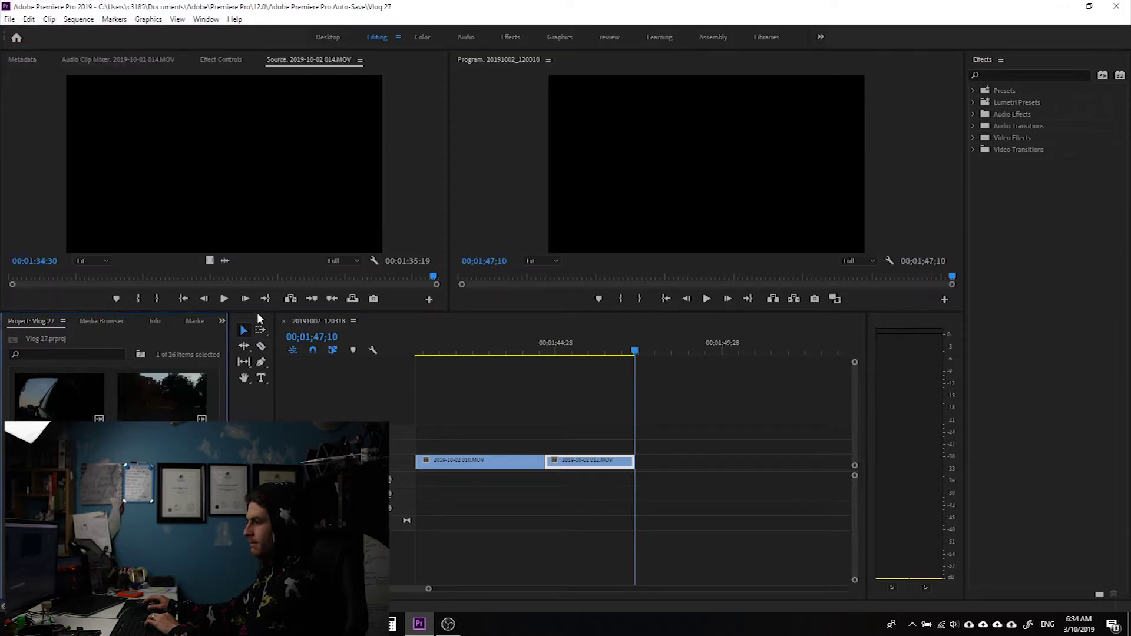
{"action": "key", "text": "shift+o"}
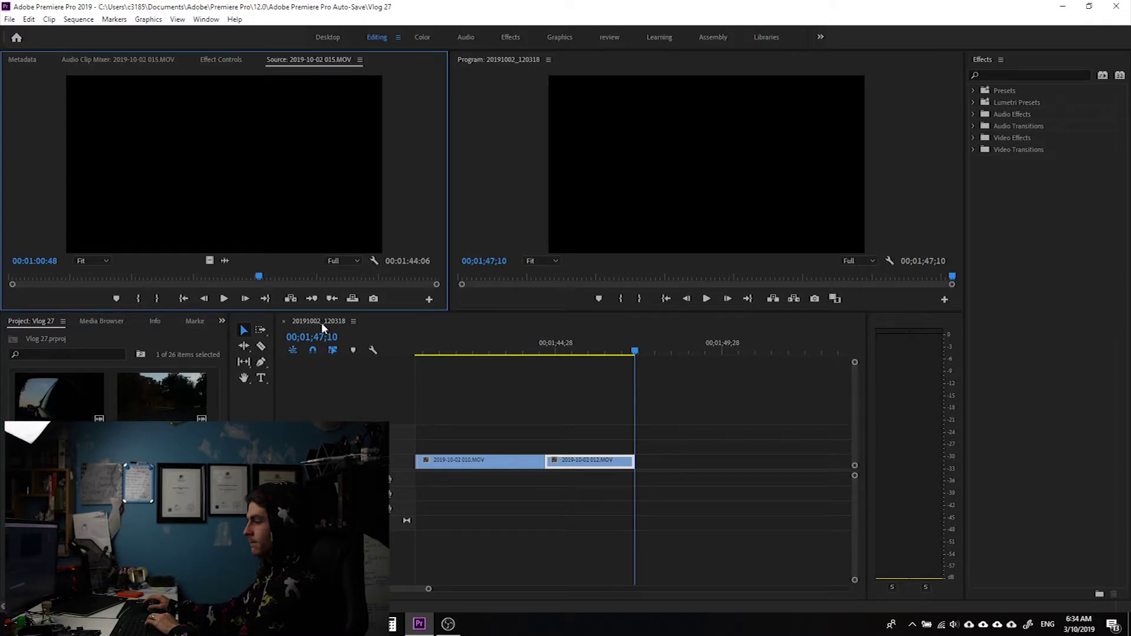
{"action": "left_click_drag", "start_coordinate": [273, 282], "coordinate": [1, 305]}
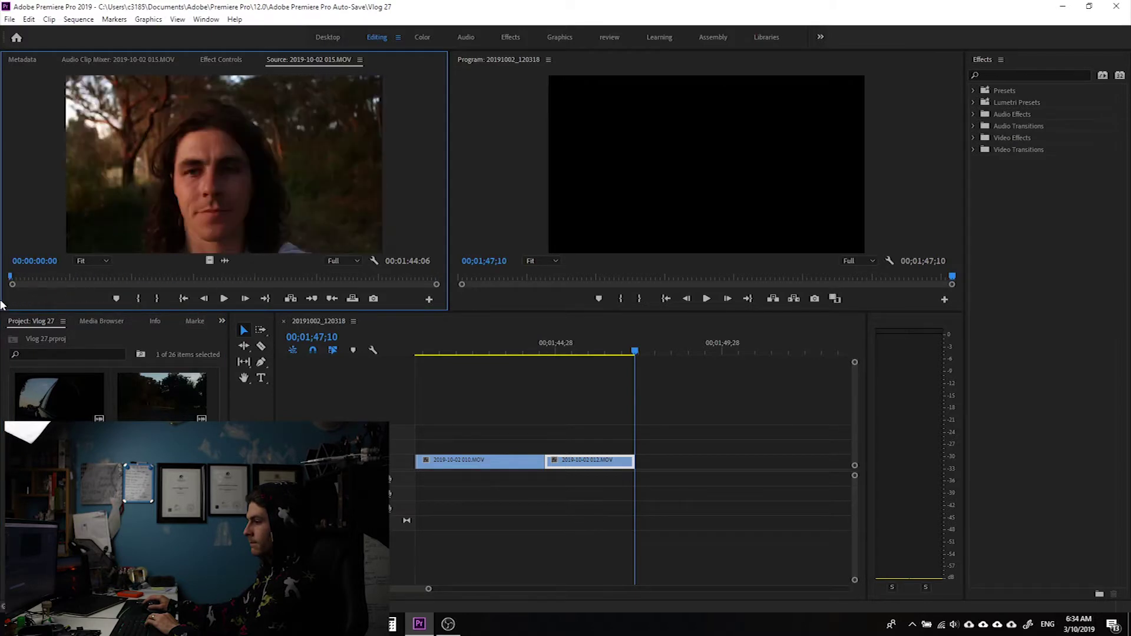
Preview 015.MOV, mark where the first usable take ends, and add it to the sequence
{"action": "key", "text": "space"}
{"action": "key", "text": "space"}
{"action": "key", "text": "space"}
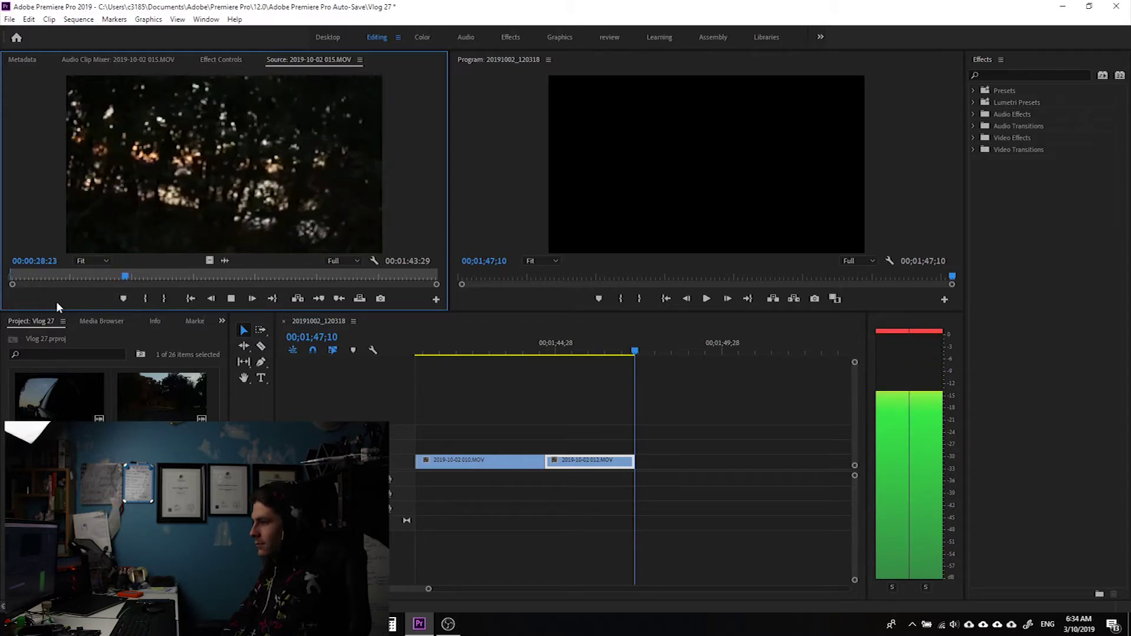
{"action": "key", "text": "space"}
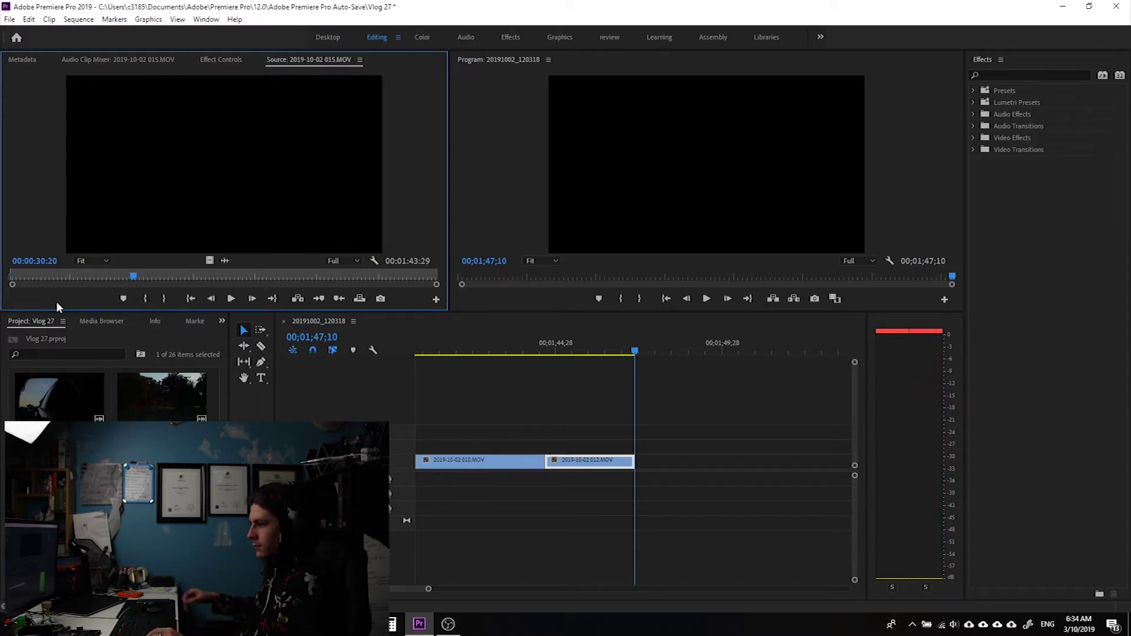
{"action": "left_click", "coordinate": [114, 277]}
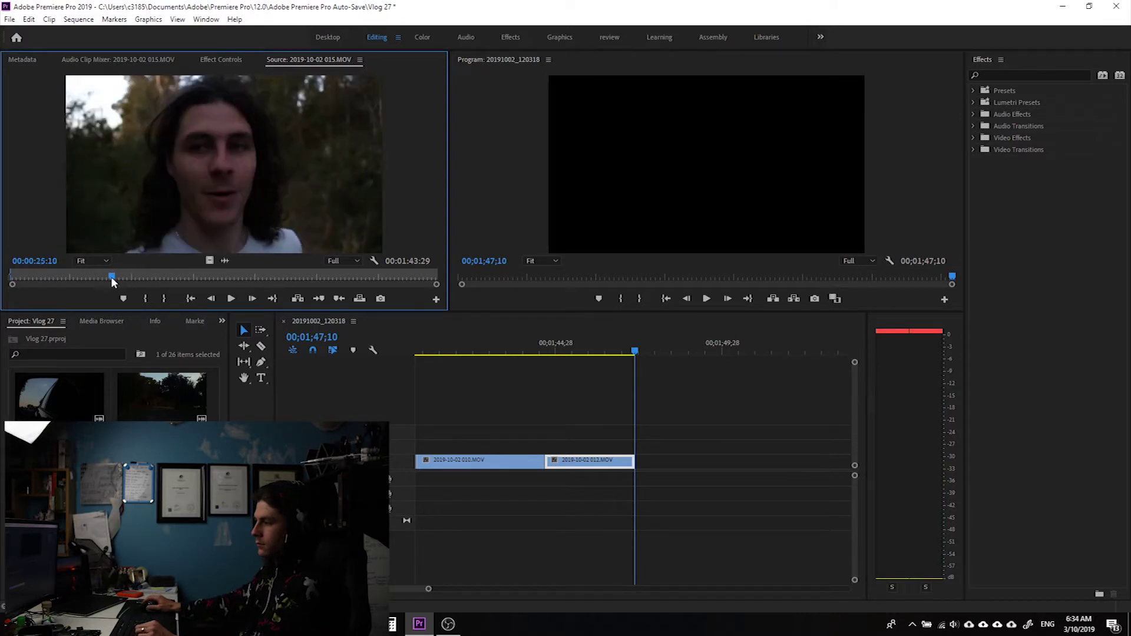
{"action": "key", "text": "space"}
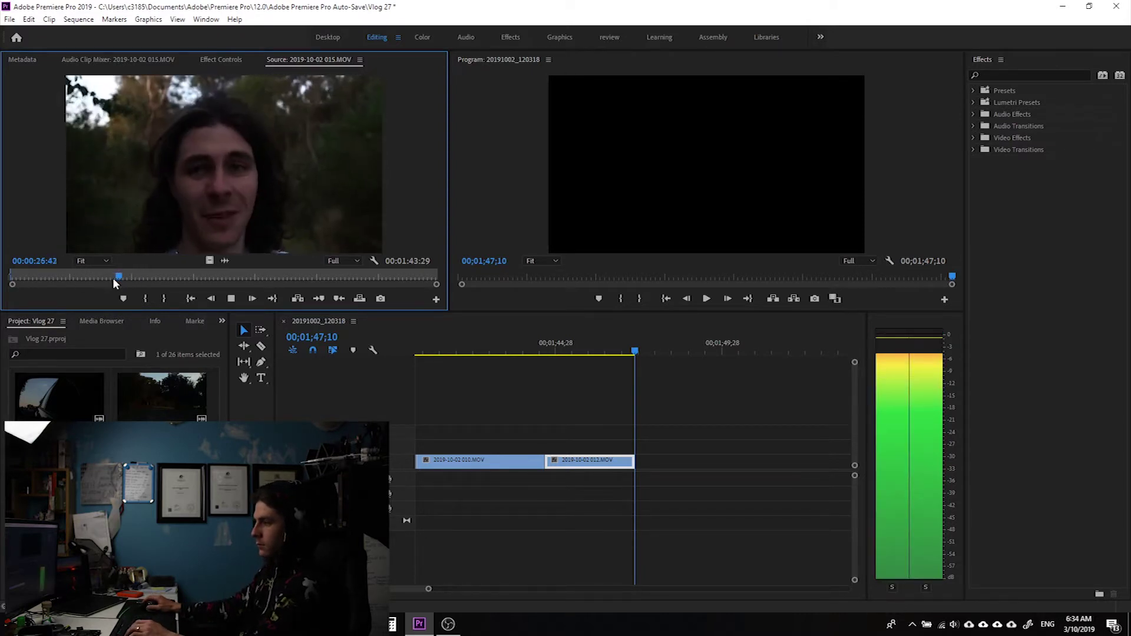
{"action": "key", "text": "space"}
{"action": "key", "text": "o"}
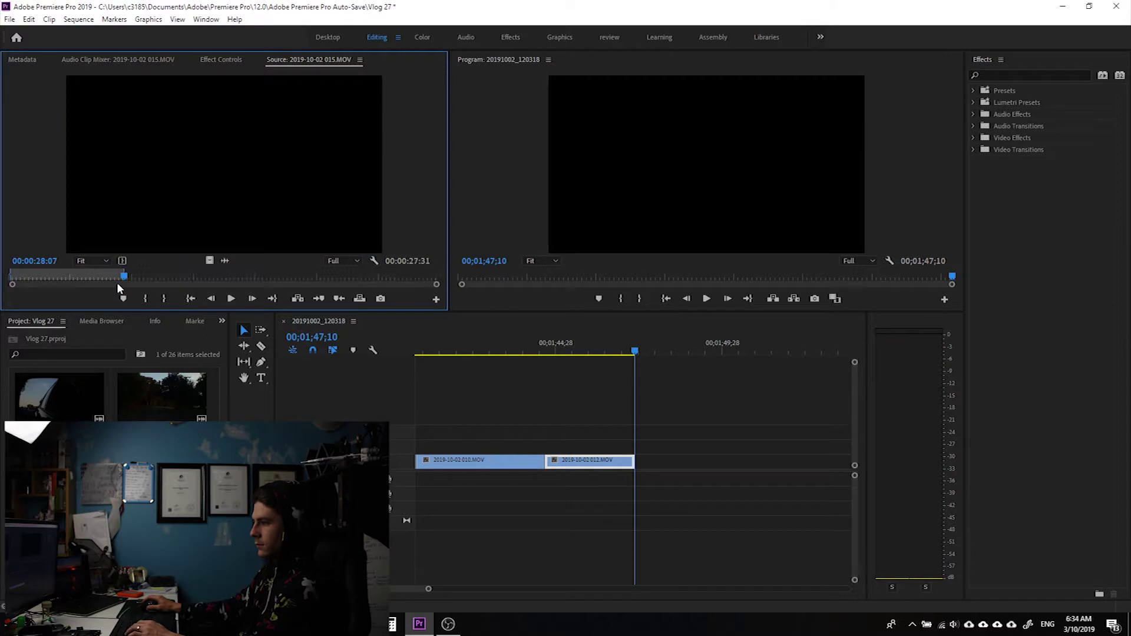
{"action": "key", "text": "period"}
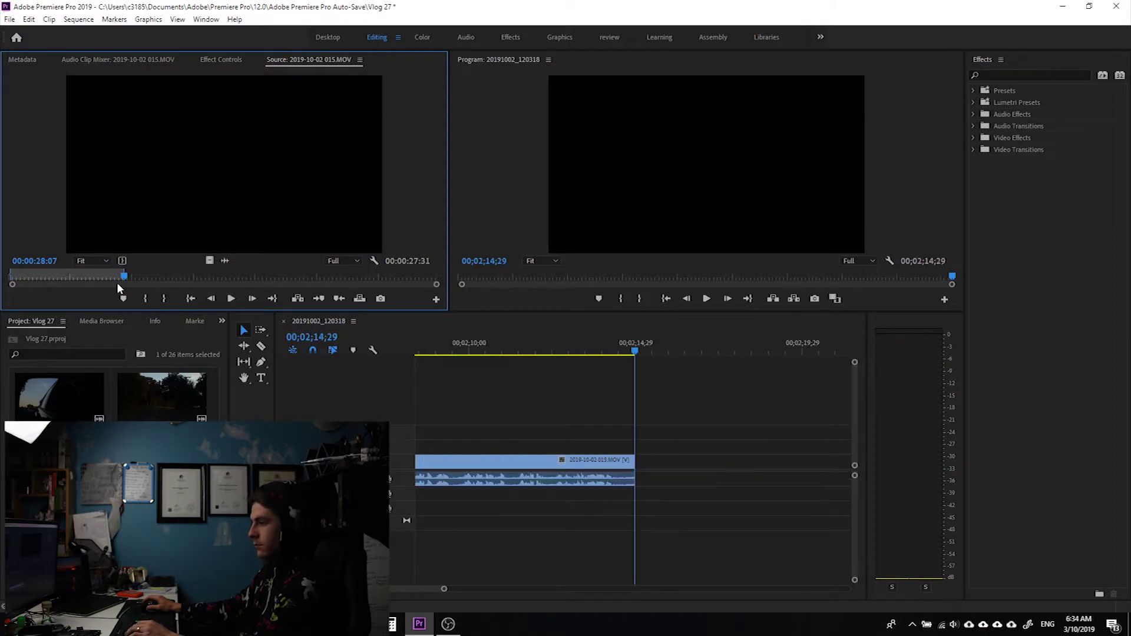
Add the short tree-silhouette section of 015.MOV, extending the sequence to 00;02;19;25
{"action": "key", "text": "space"}
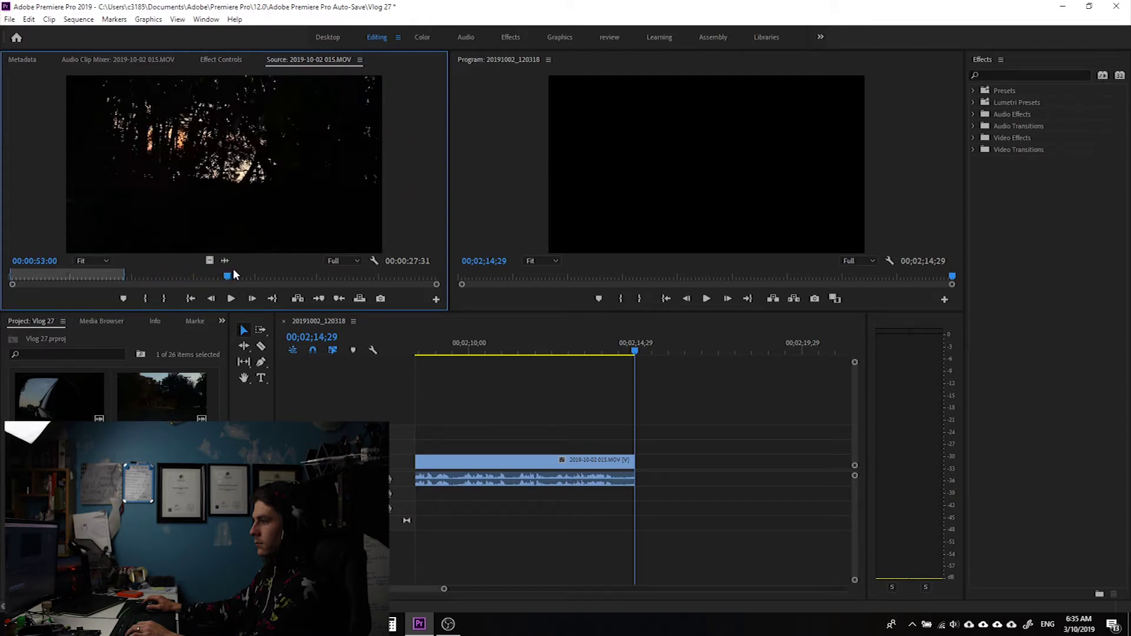
{"action": "key", "text": "i"}
{"action": "key", "text": "space"}
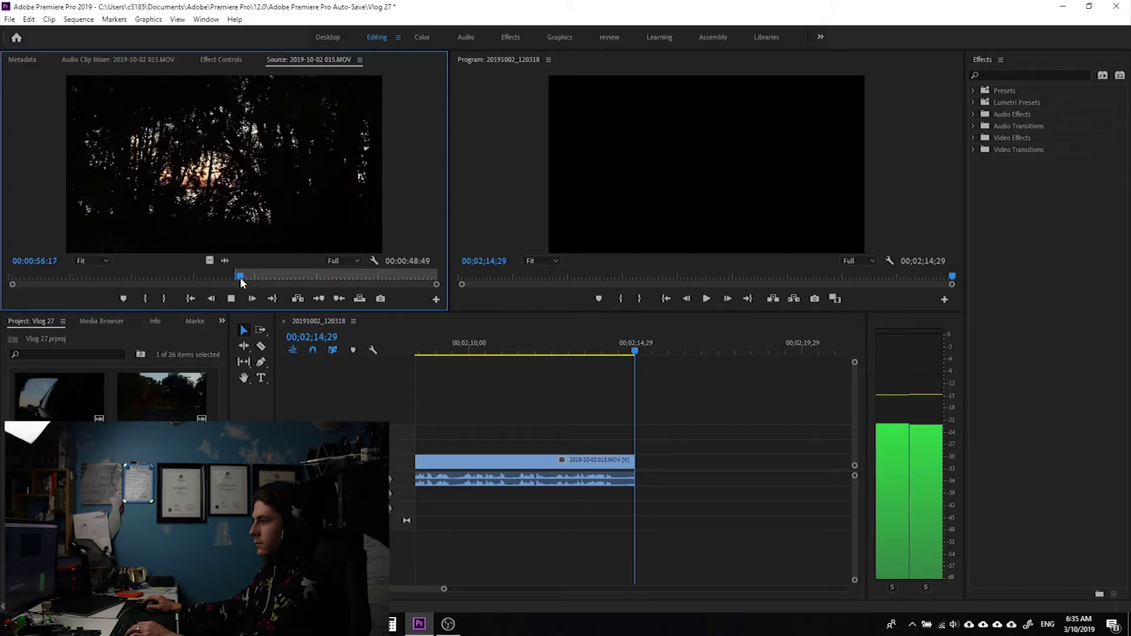
{"action": "mouse_move", "coordinate": [254, 277]}
{"action": "left_mouse_down"}
{"action": "mouse_move", "coordinate": [274, 276]}
{"action": "mouse_move", "coordinate": [258, 278]}
{"action": "left_mouse_up"}
{"action": "key", "text": "o"}
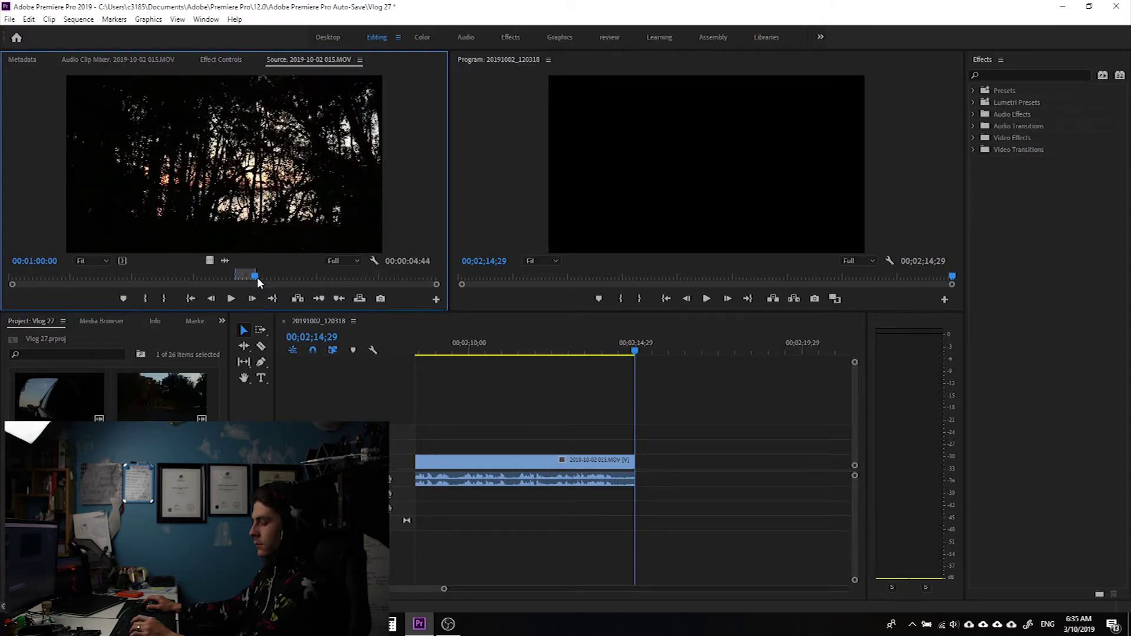
{"action": "key", "text": "period"}
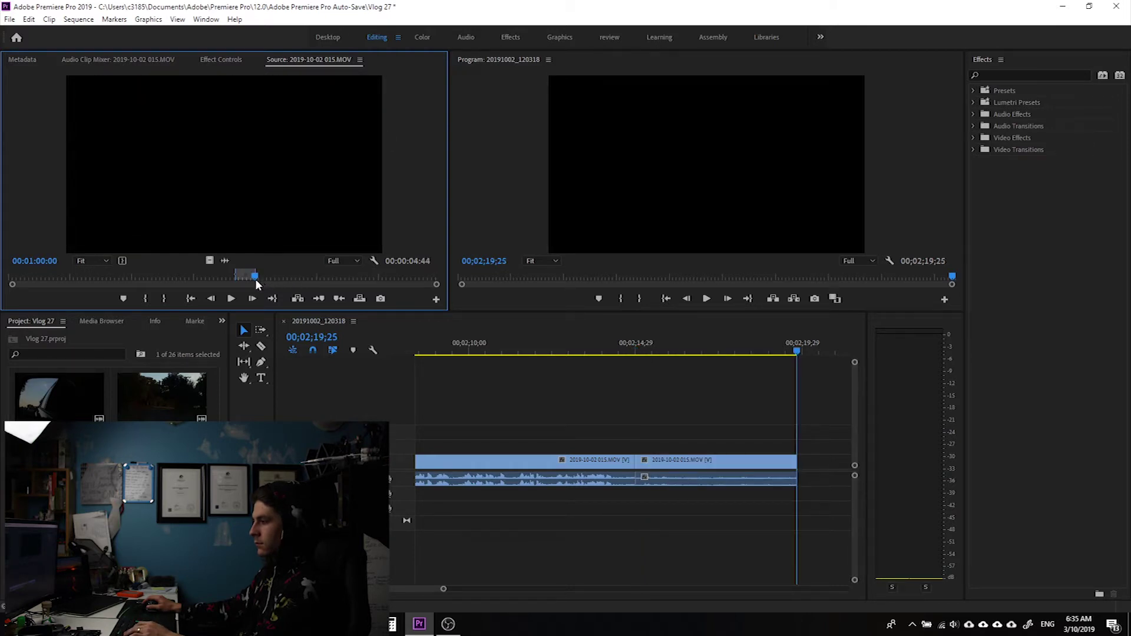
{"action": "left_click_drag", "start_coordinate": [258, 278], "coordinate": [425, 283]}
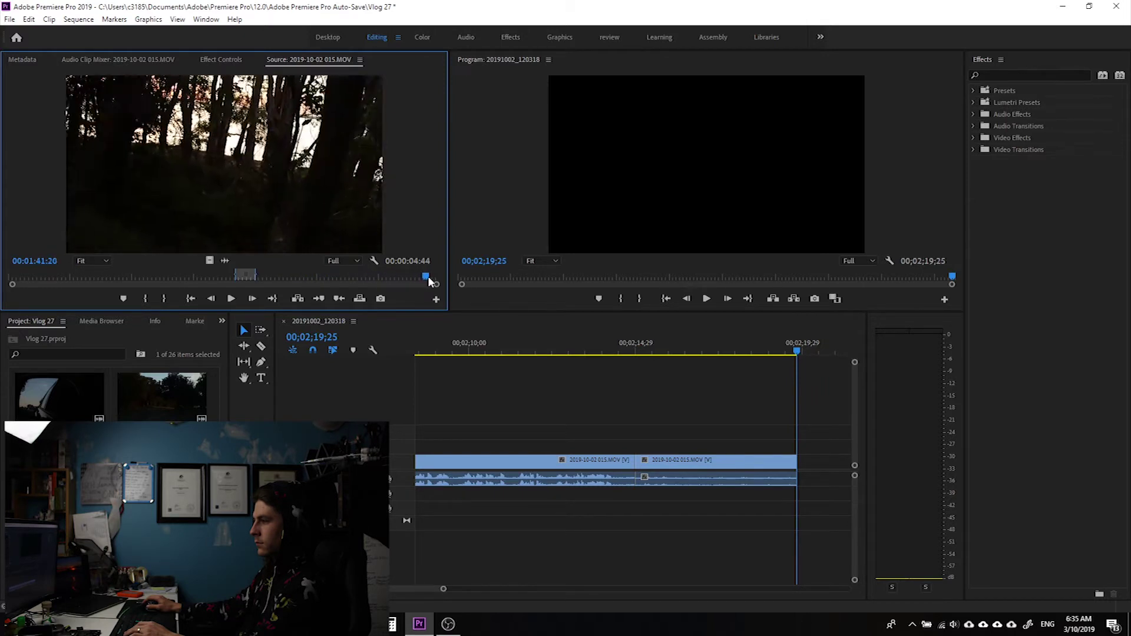
{"action": "key", "text": "ctrl+shift+Right"}
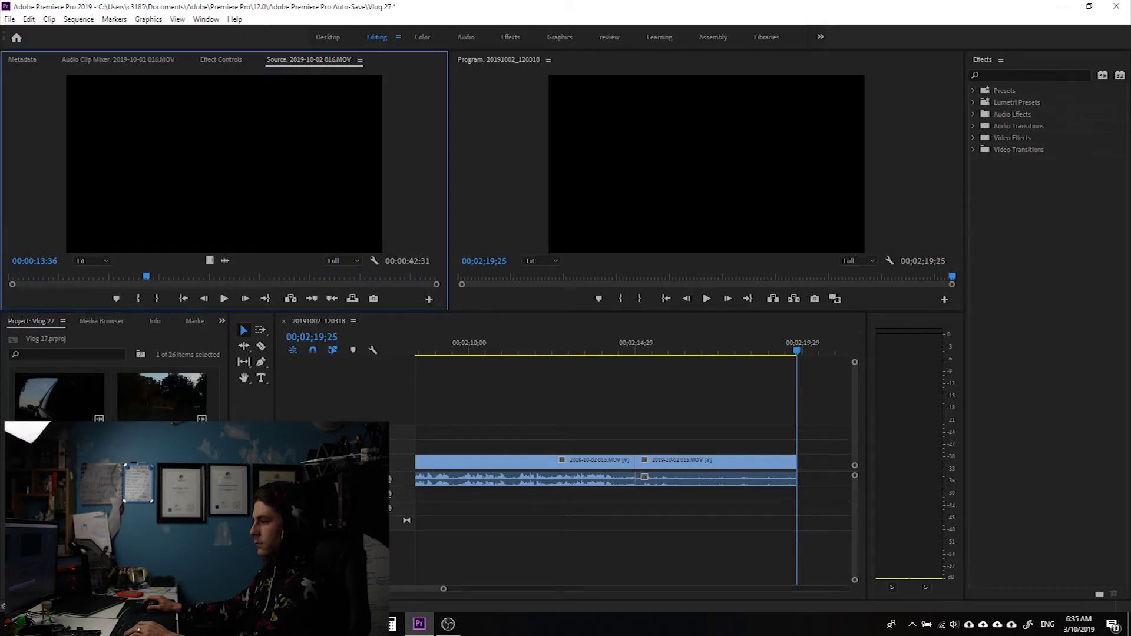
Trim 016.MOV with In and Out points and add the take to the sequence, reaching 00;02;58;28
{"action": "key", "text": "Home"}
{"action": "key", "text": "space"}
{"action": "key", "text": "space"}
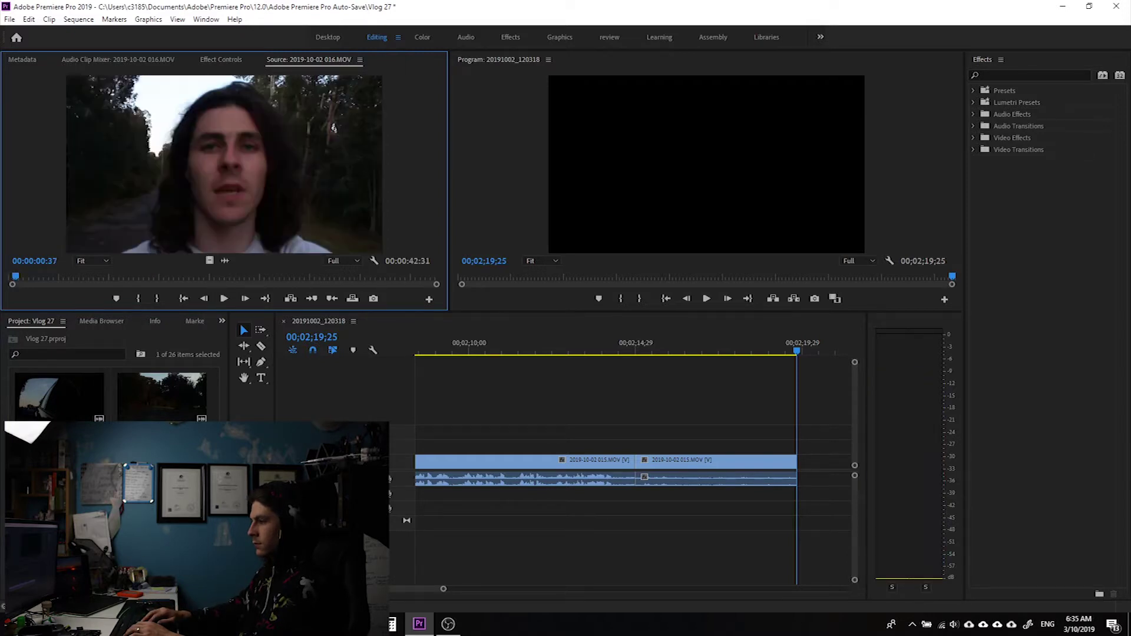
{"action": "key", "text": "i"}
{"action": "key", "text": "space"}
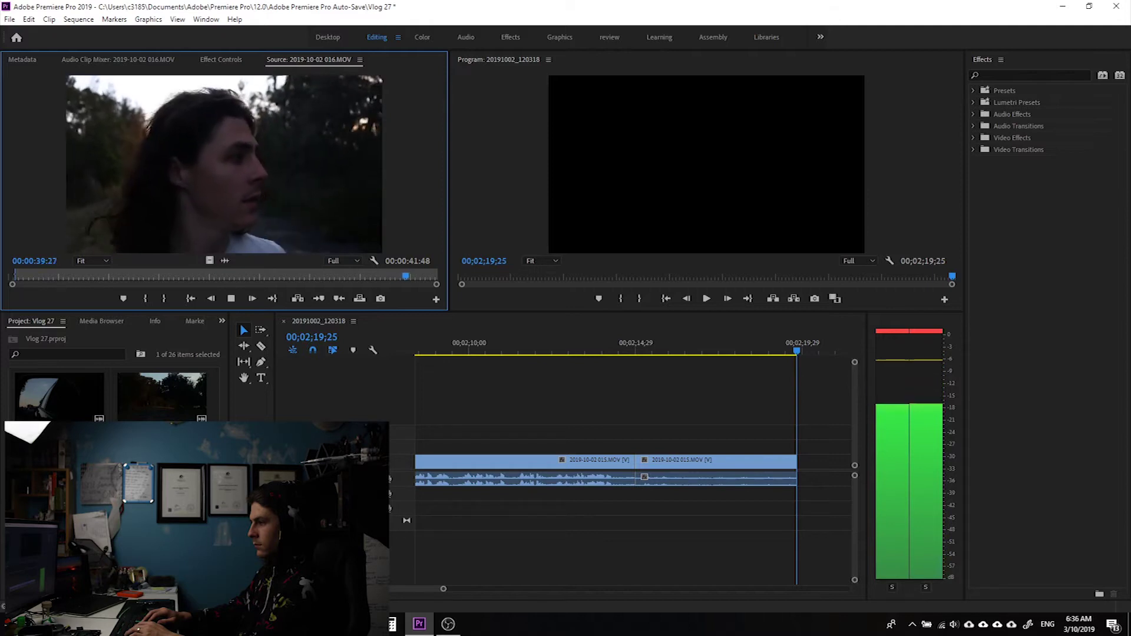
{"action": "key", "text": "o"}
{"action": "key", "text": "space"}
{"action": "key", "text": "."}
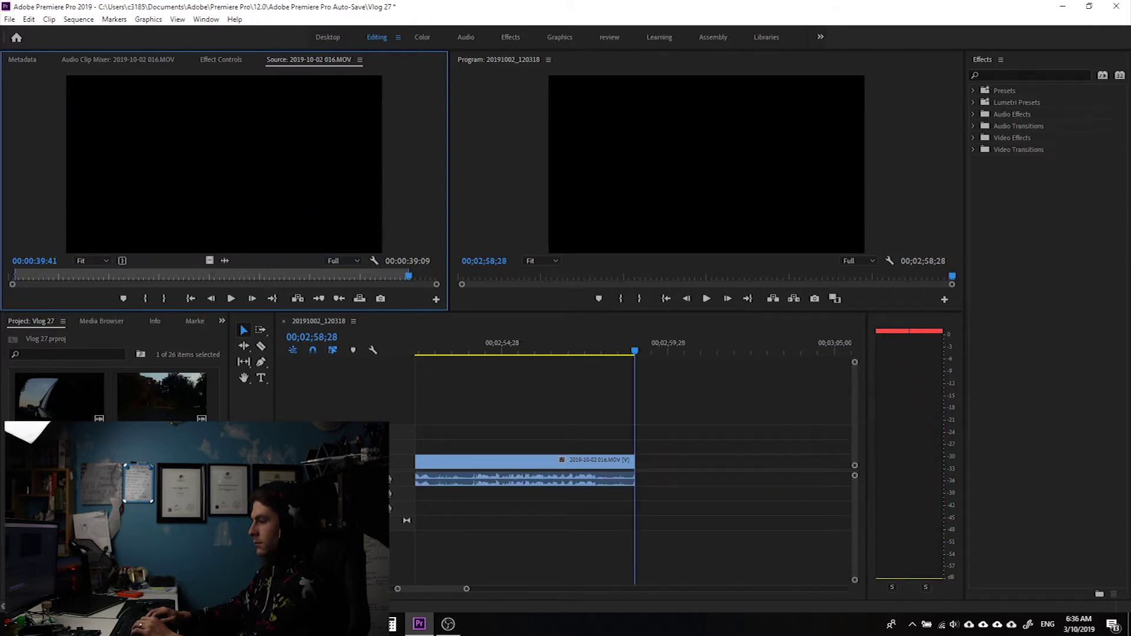
{"action": "key", "text": "Down"}
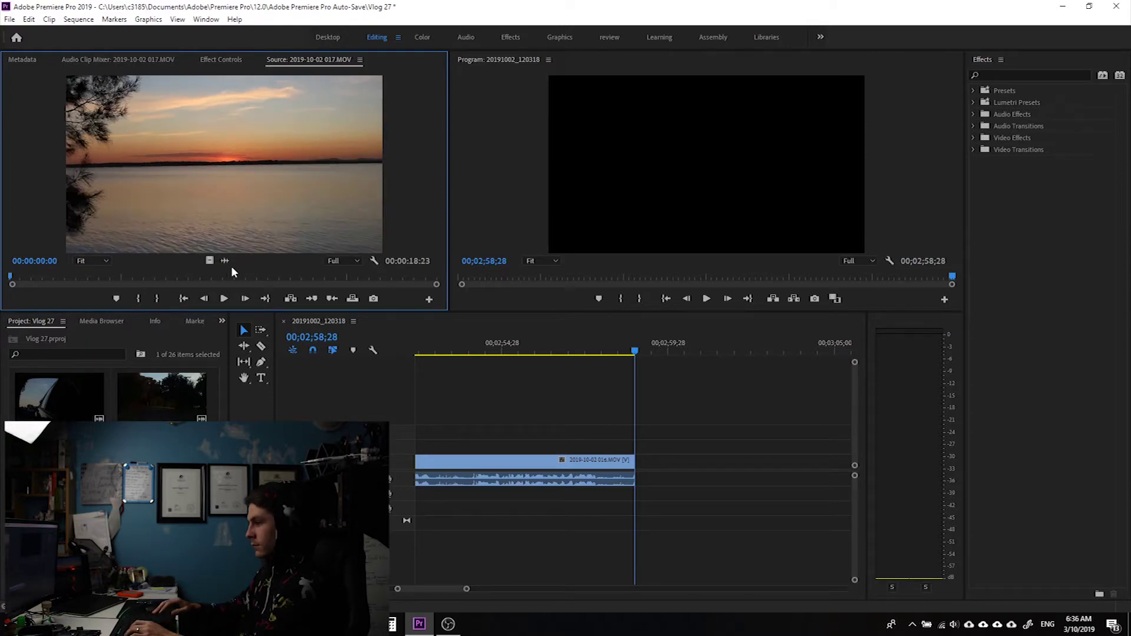
Preview the 017.MOV sunset clip, then load 018.MOV from the Project bin into the Source monitor
{"action": "key", "text": "space"}
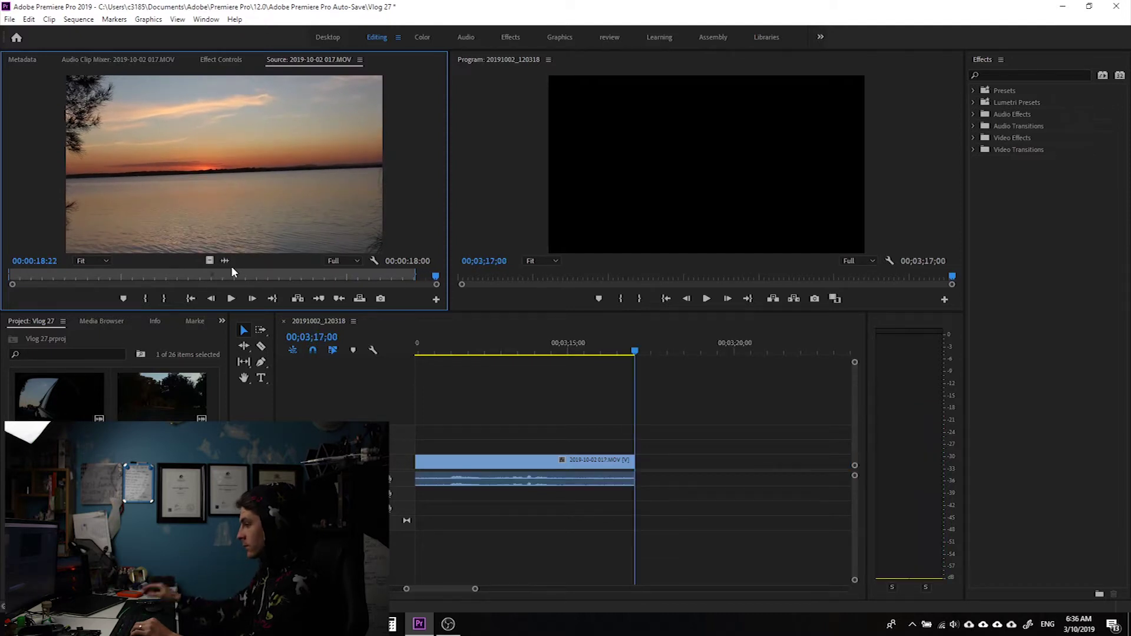
{"action": "scroll", "coordinate": [112, 401], "scroll_direction": "down", "scroll_amount": 2}
{"action": "double_click", "coordinate": [59, 459]}
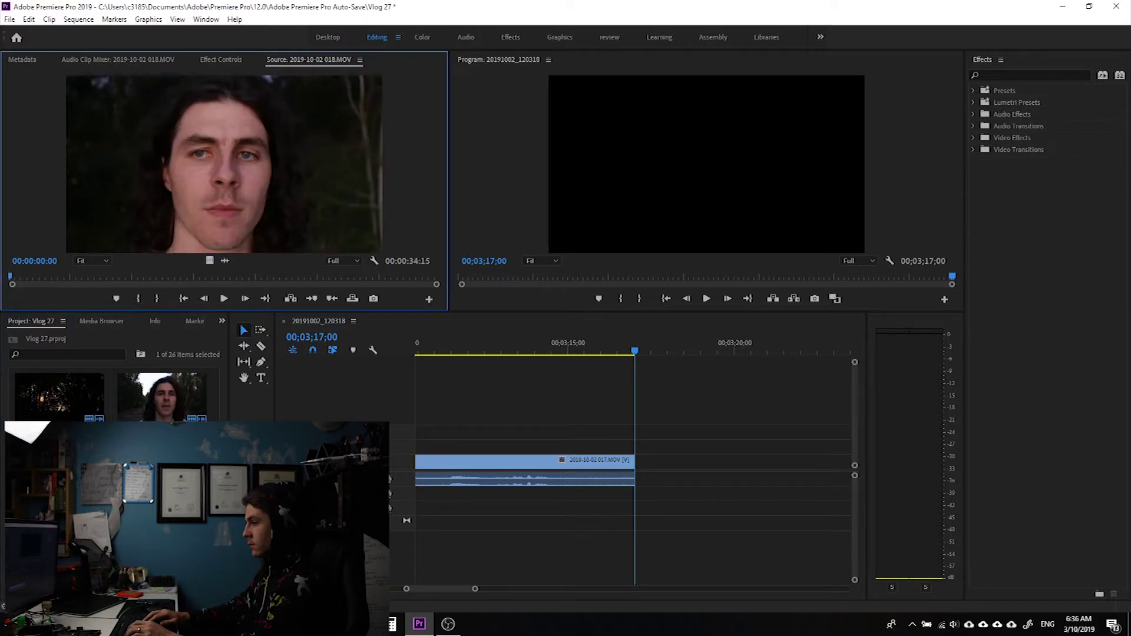
Play through 018.MOV and set its Out point at 00:00:15:01
{"action": "key", "text": "space"}
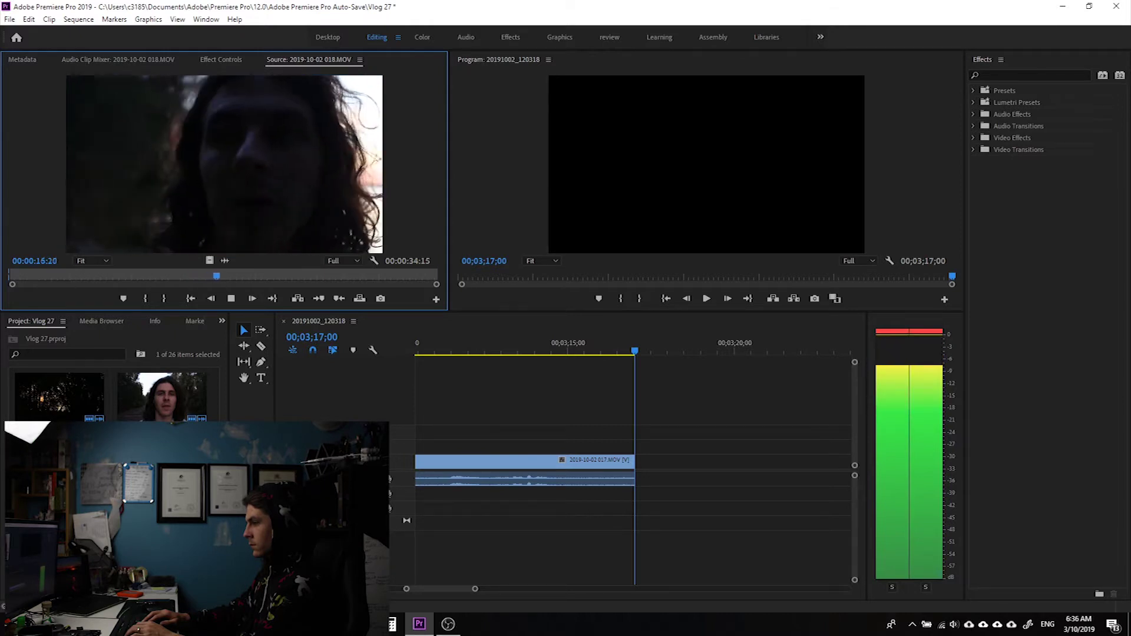
{"action": "key", "text": "space"}
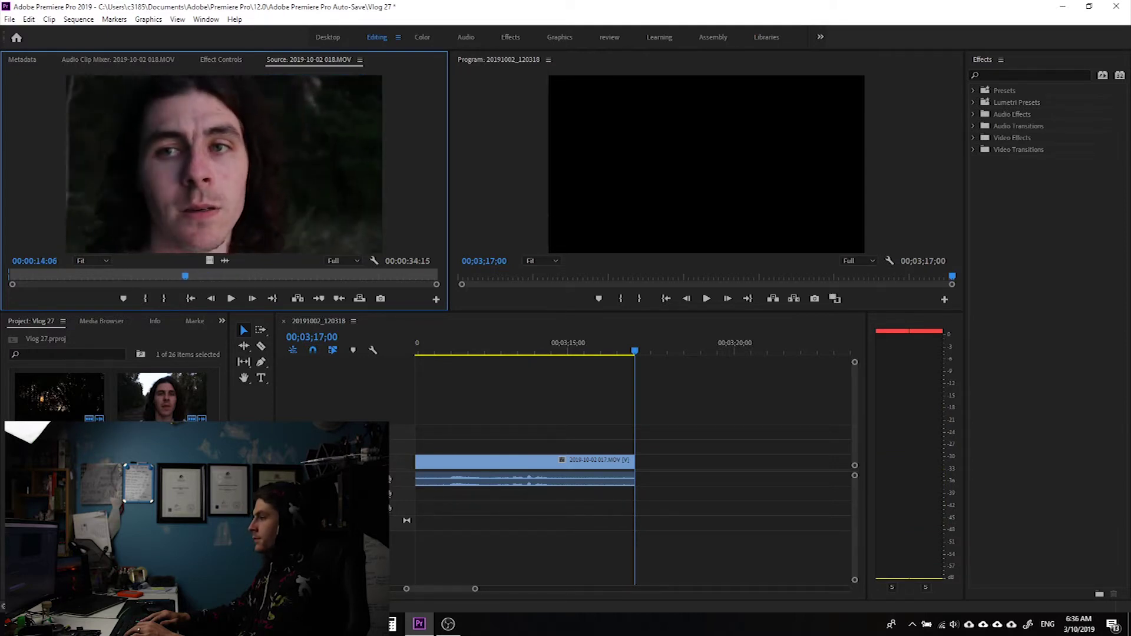
{"action": "key", "text": "space"}
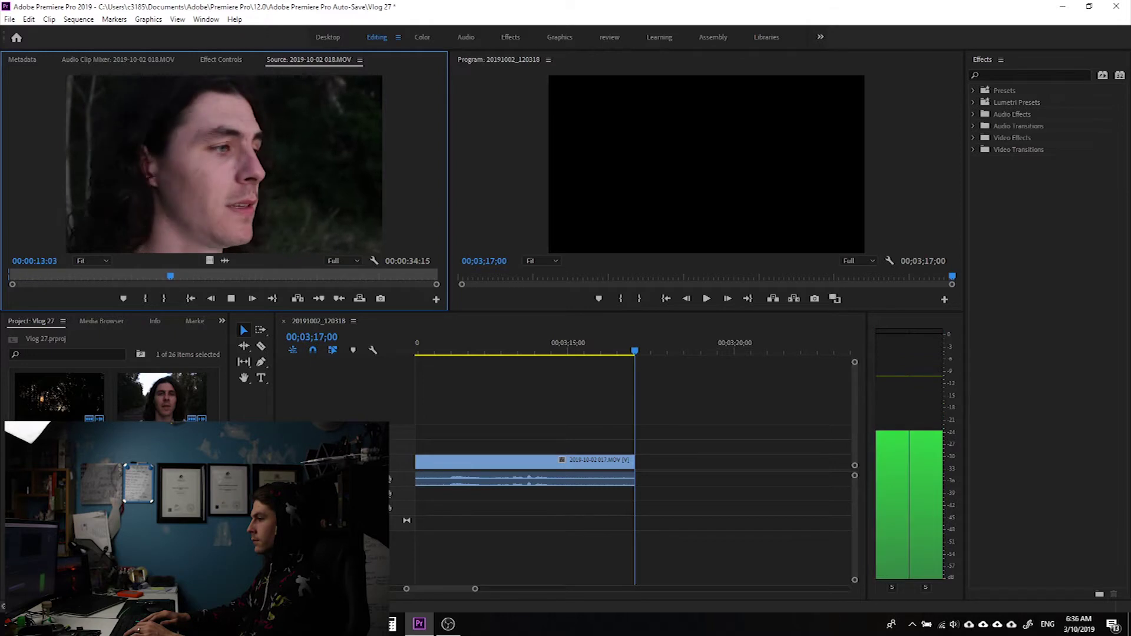
{"action": "key", "text": "space"}
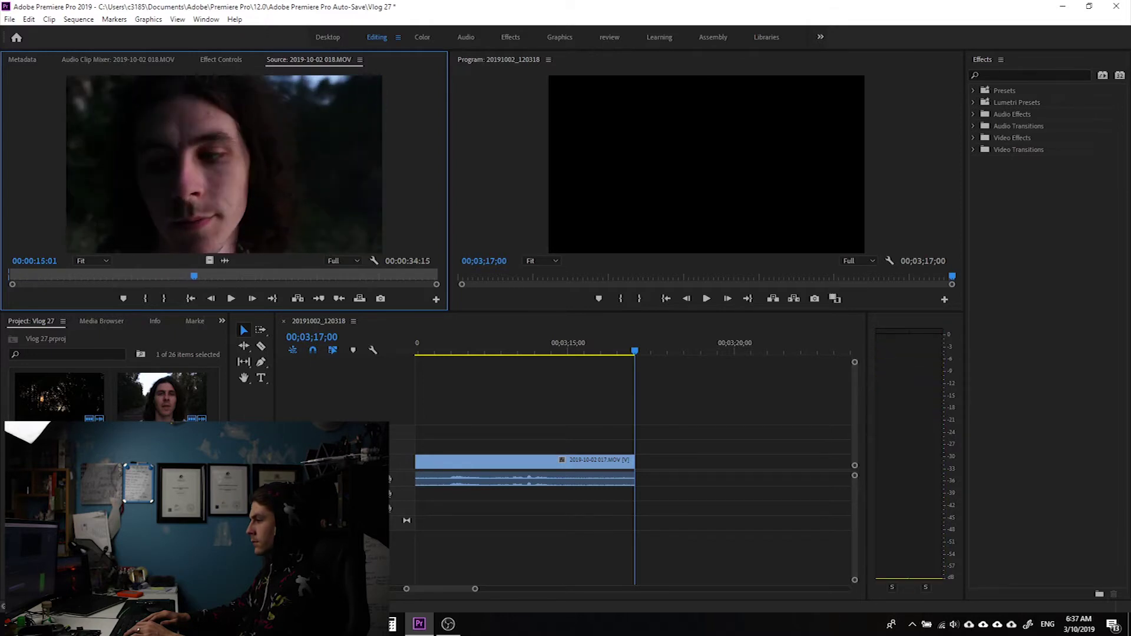
{"action": "key", "text": "o"}
{"action": "key", "text": "space"}
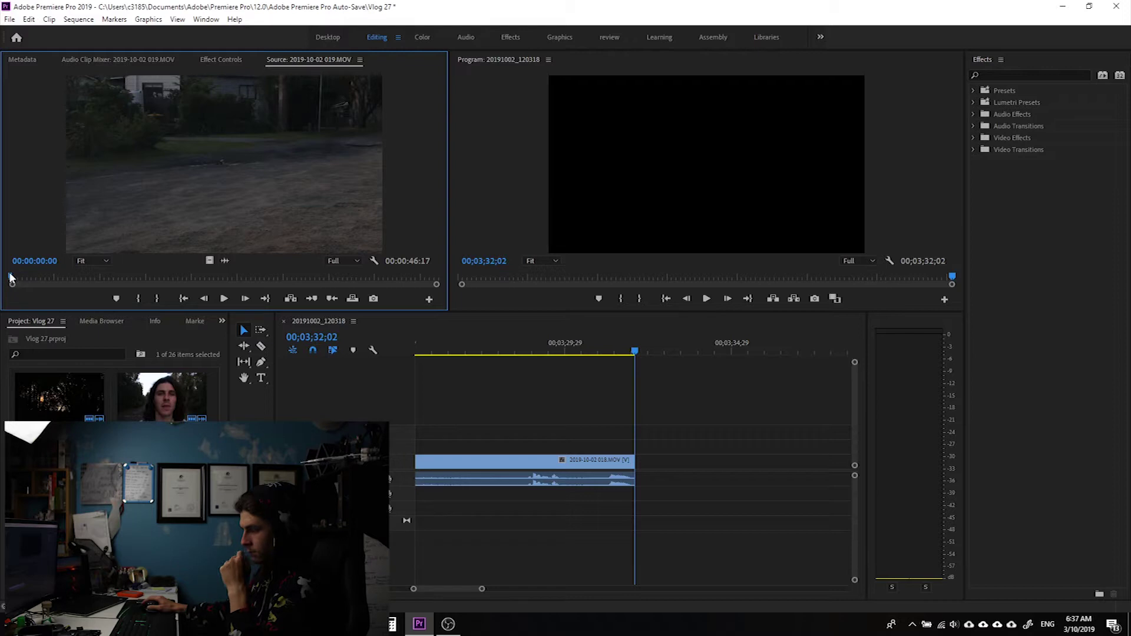
Set an In point in 019.MOV's driveway footage and drag the 00:00:28:07 section in after 018.MOV
{"action": "key", "text": "space"}
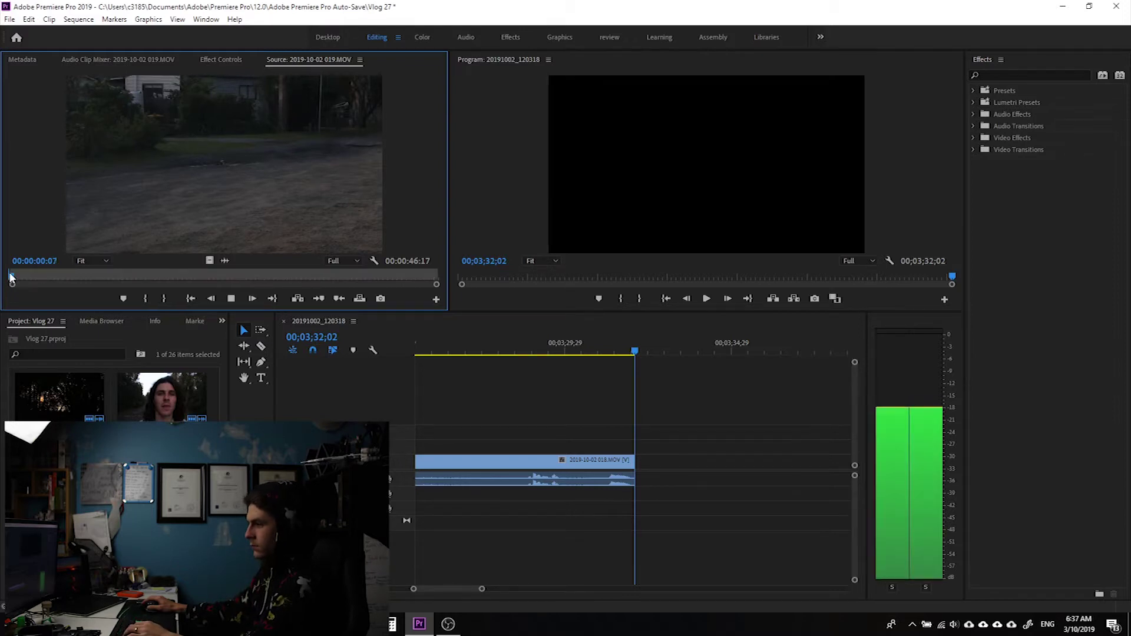
{"action": "left_click_drag", "start_coordinate": [25, 282], "coordinate": [120, 284]}
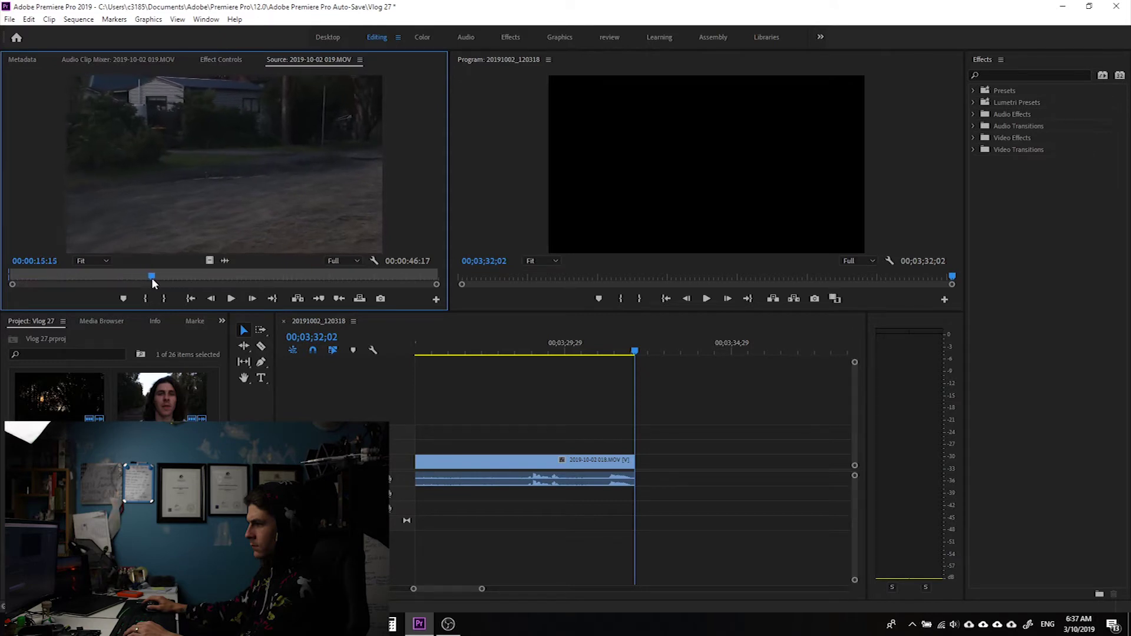
{"action": "left_click_drag", "start_coordinate": [152, 278], "coordinate": [165, 281]}
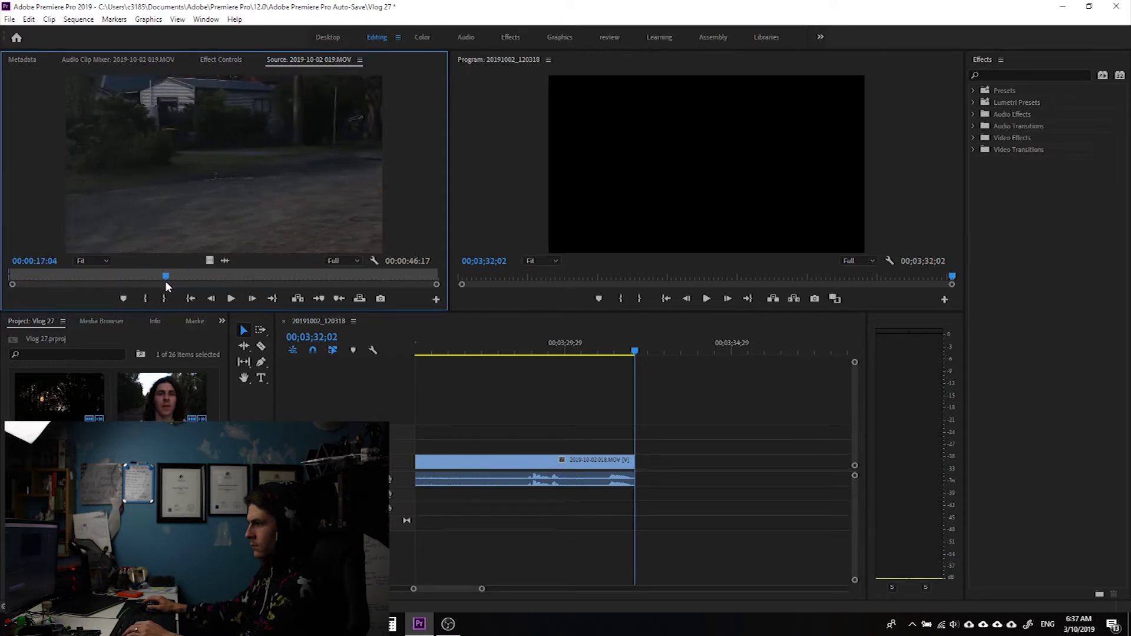
{"action": "key", "text": "i"}
{"action": "key", "text": "space"}
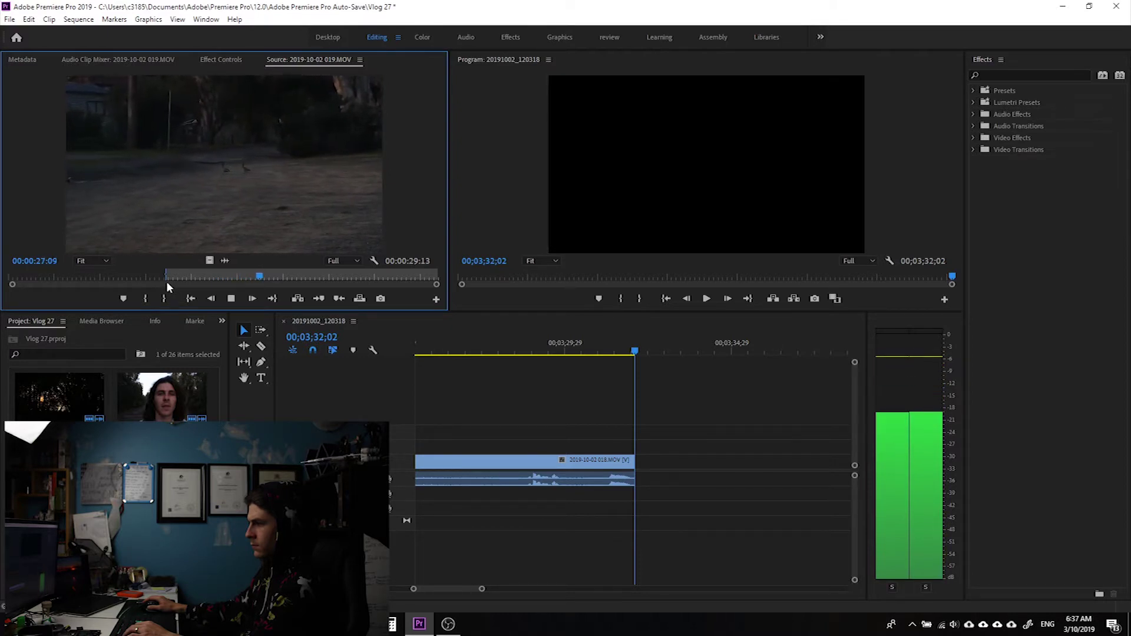
{"action": "left_click_drag", "start_coordinate": [281, 276], "coordinate": [408, 283]}
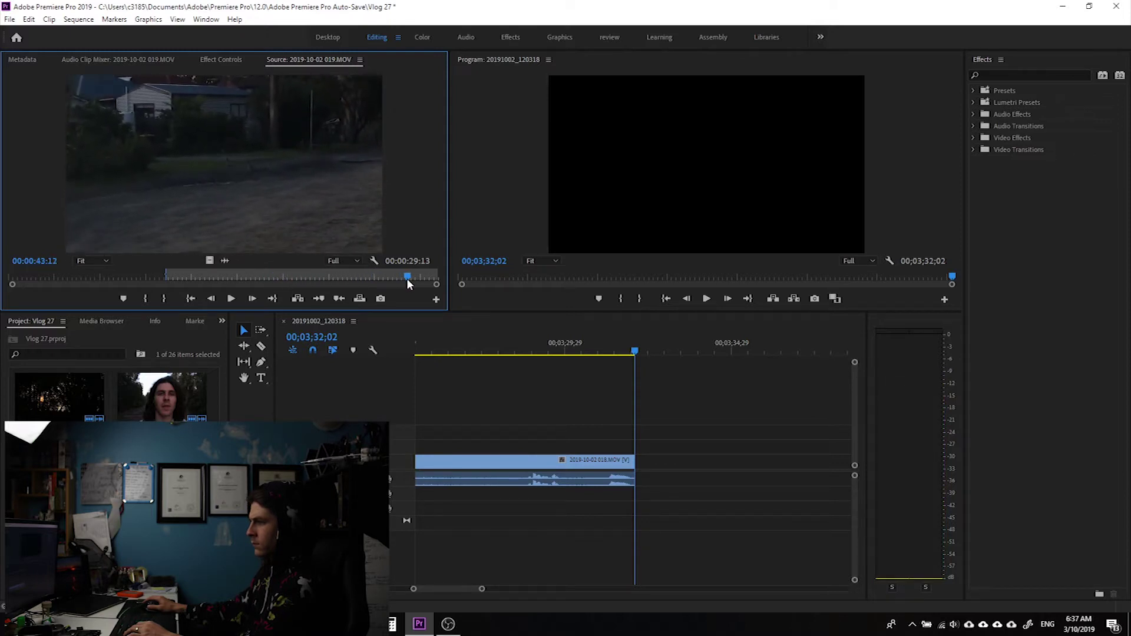
{"action": "key", "text": "space"}
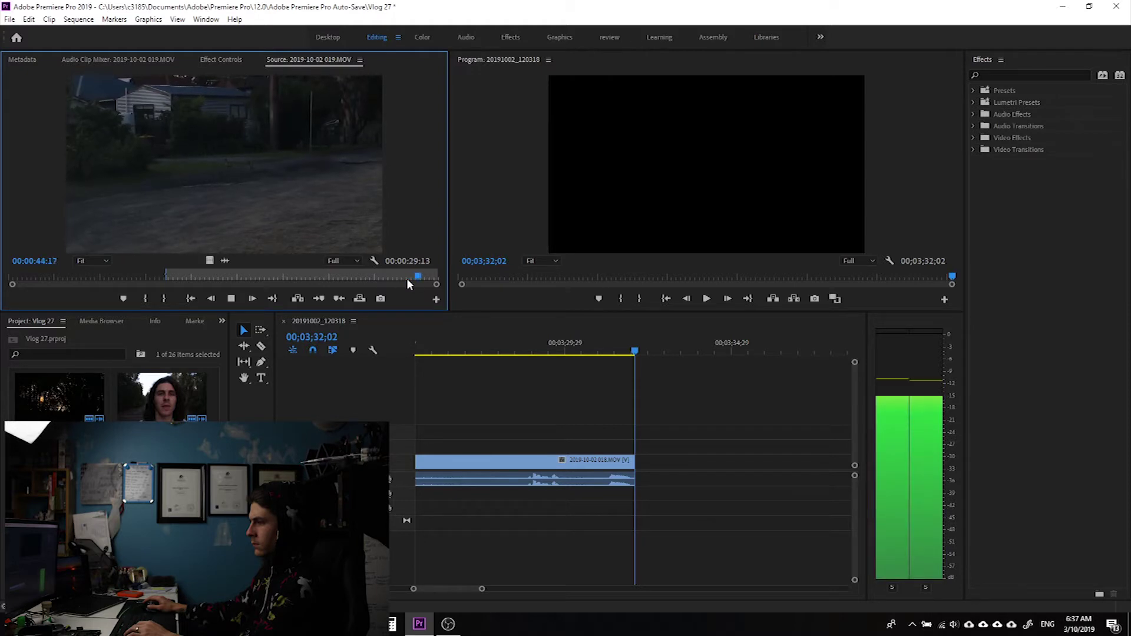
{"action": "key", "text": "space"}
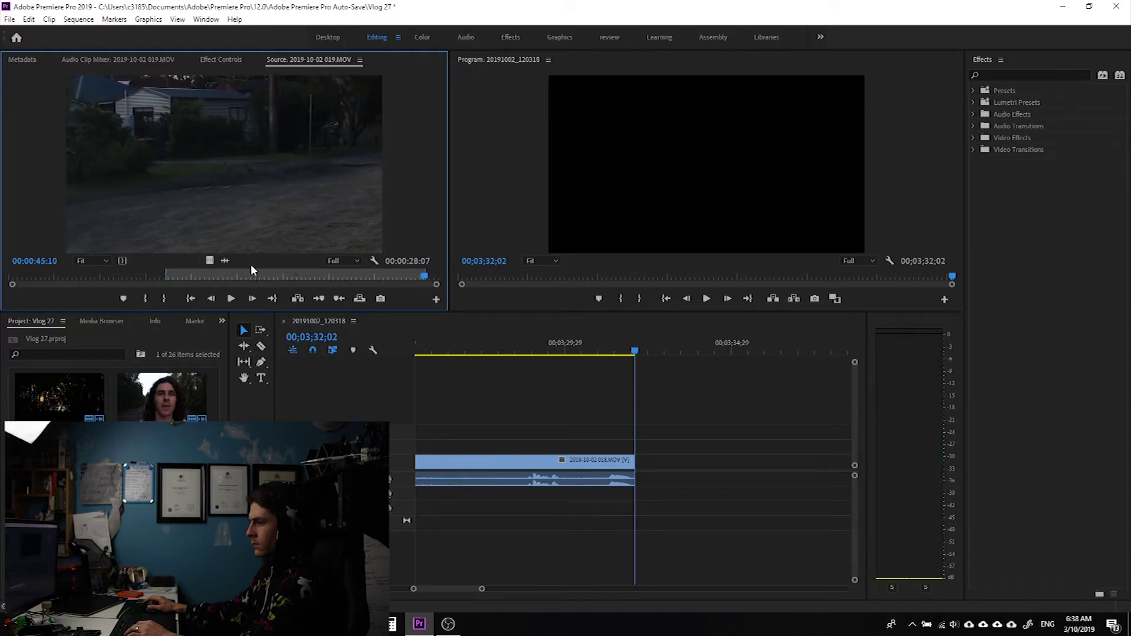
{"action": "left_click_drag", "start_coordinate": [631, 361], "coordinate": [646, 471]}
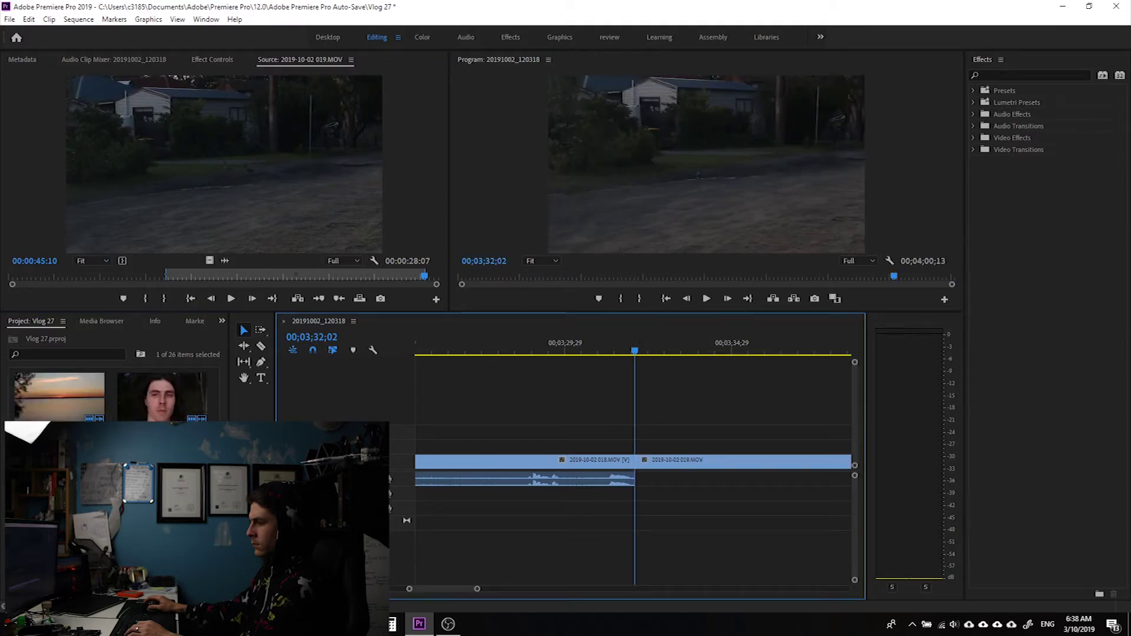
Load the 00:00:09:20 dusk clip 020.MOV into the Source monitor and skim through it
{"action": "double_click", "coordinate": [209, 402]}
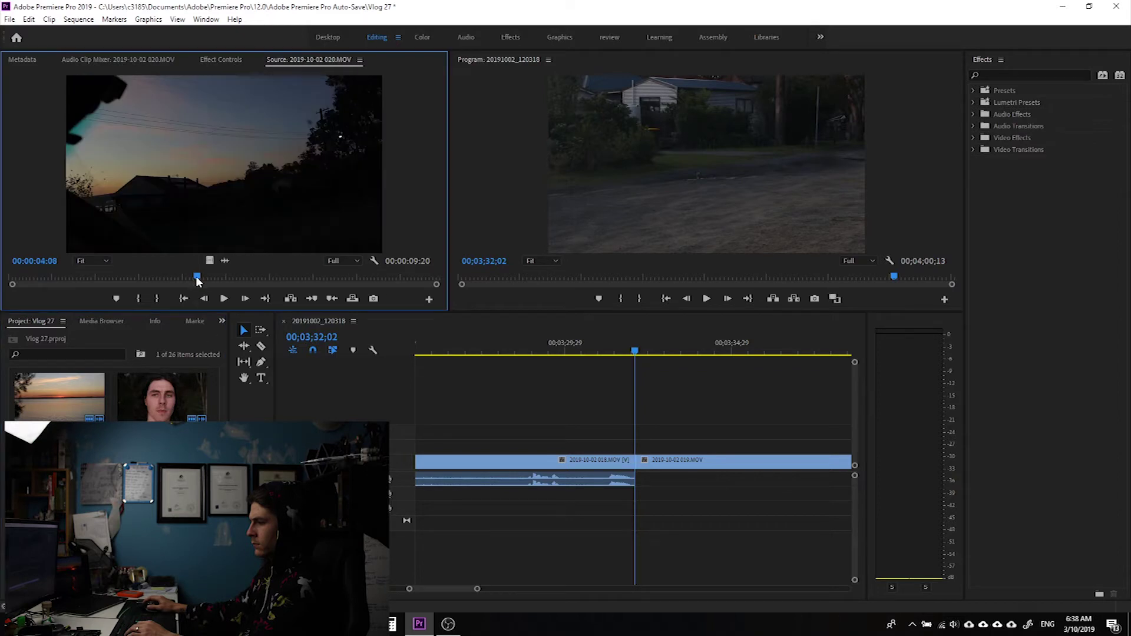
{"action": "left_click_drag", "start_coordinate": [178, 282], "coordinate": [425, 286]}
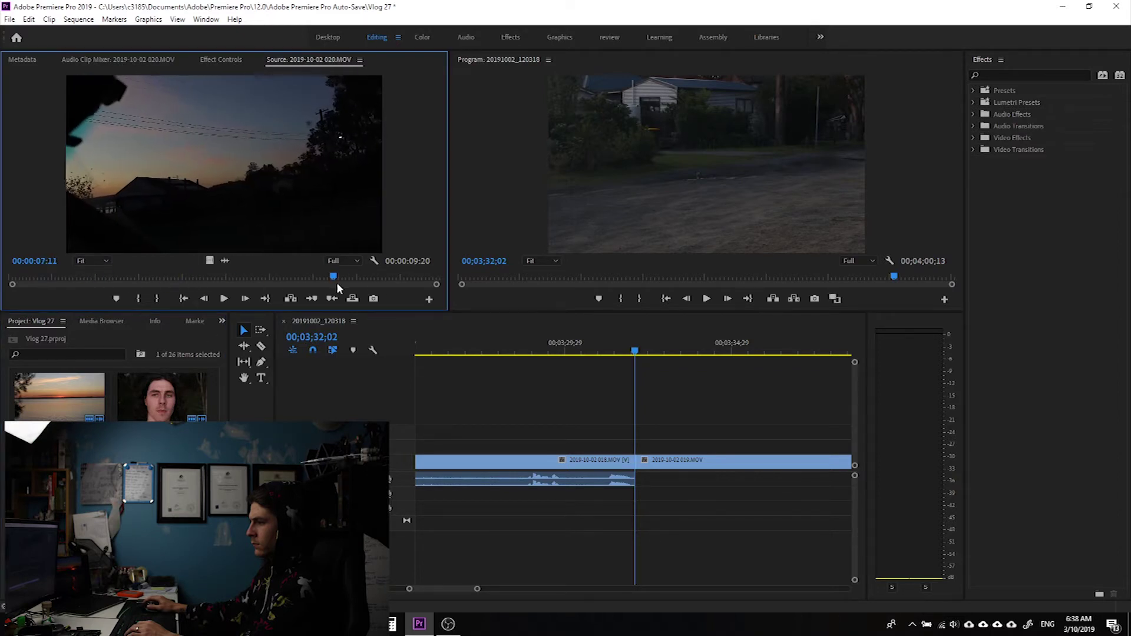
{"action": "left_click_drag", "start_coordinate": [345, 281], "coordinate": [20, 281]}
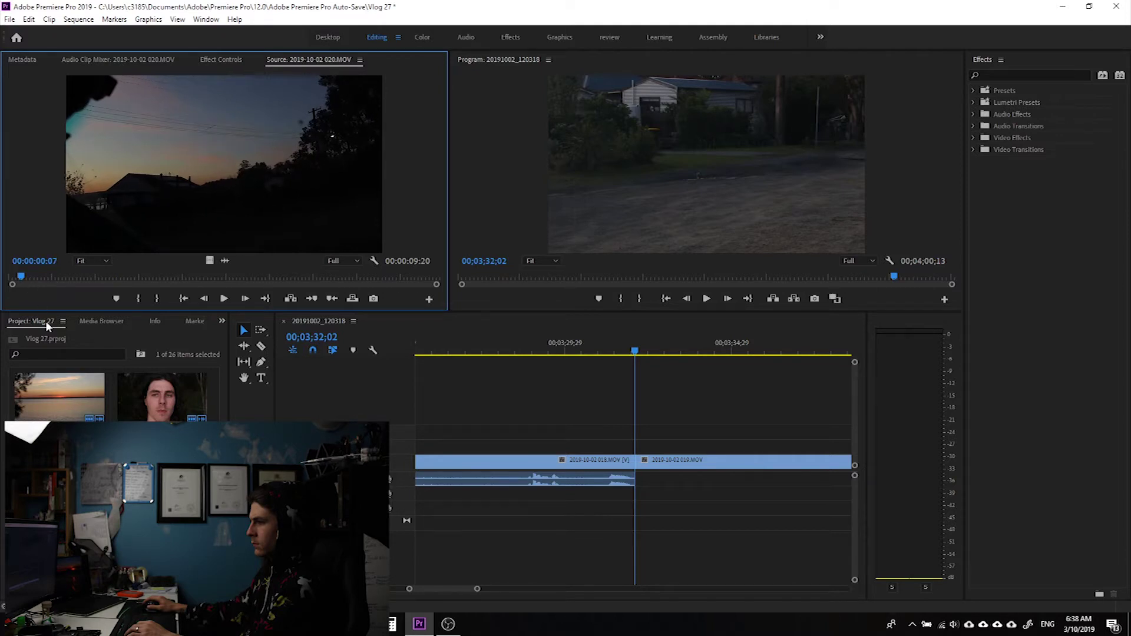
{"action": "scroll", "coordinate": [112, 394], "scroll_direction": "down", "scroll_amount": 3}
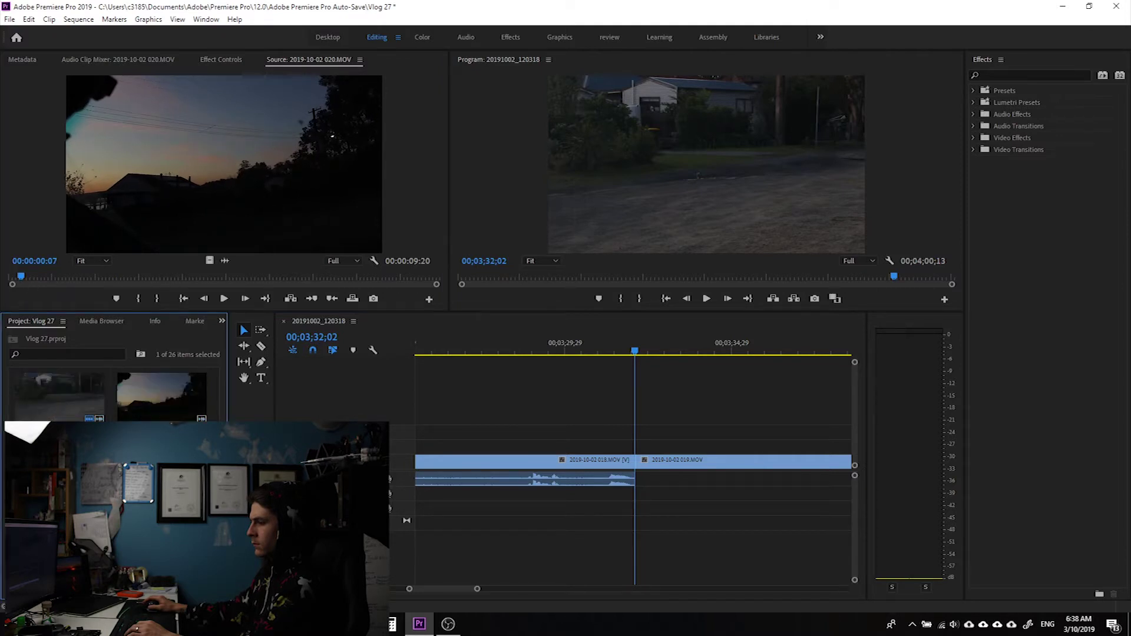
Select the 019 clip in the timeline and step between its edit points, parking at 02;14;29
{"action": "left_click", "coordinate": [711, 498]}
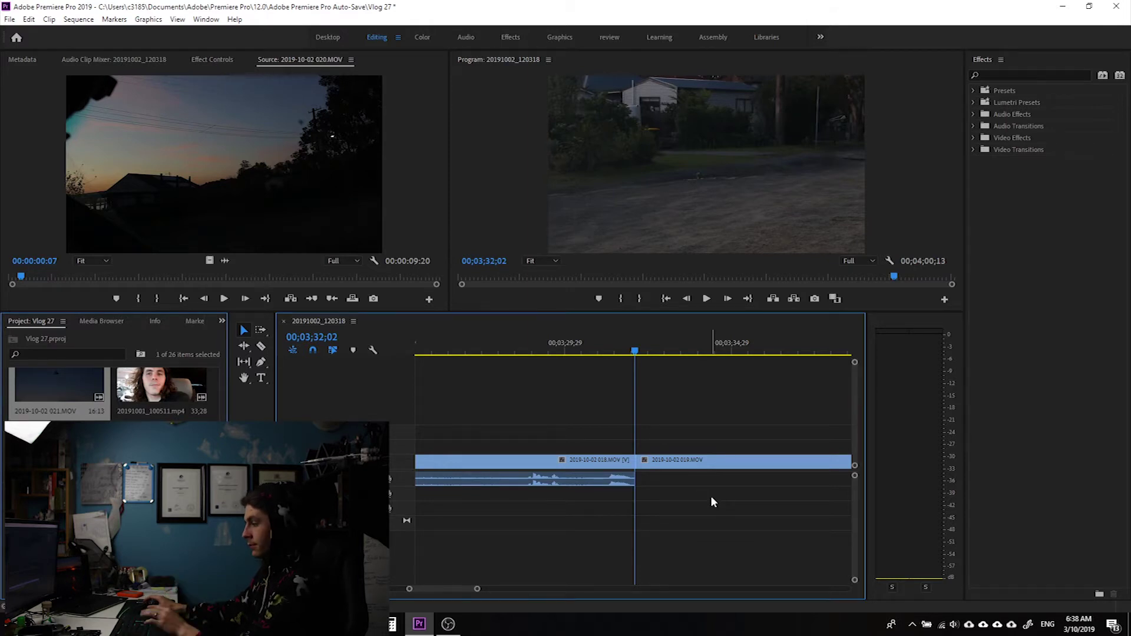
{"action": "left_click", "coordinate": [686, 464]}
{"action": "key", "text": "Up"}
{"action": "key", "text": "Up"}
{"action": "key", "text": "Up"}
{"action": "key", "text": "Up"}
{"action": "key", "text": "Up"}
{"action": "key", "text": "Up"}
{"action": "key", "text": "Down"}
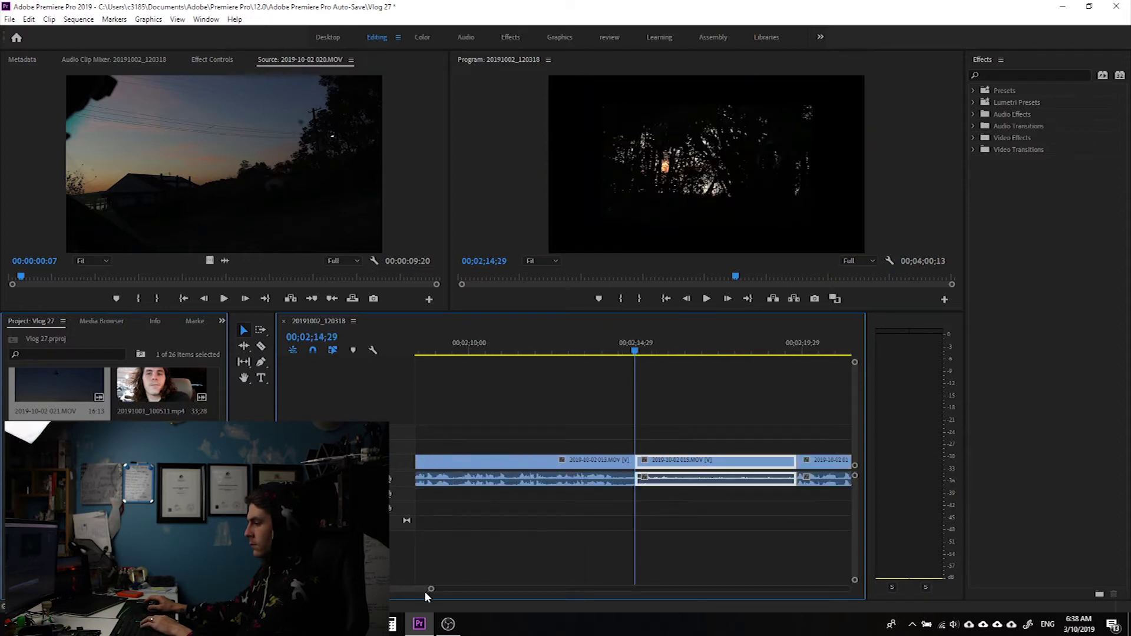
{"action": "left_click_drag", "start_coordinate": [430, 589], "coordinate": [562, 597]}
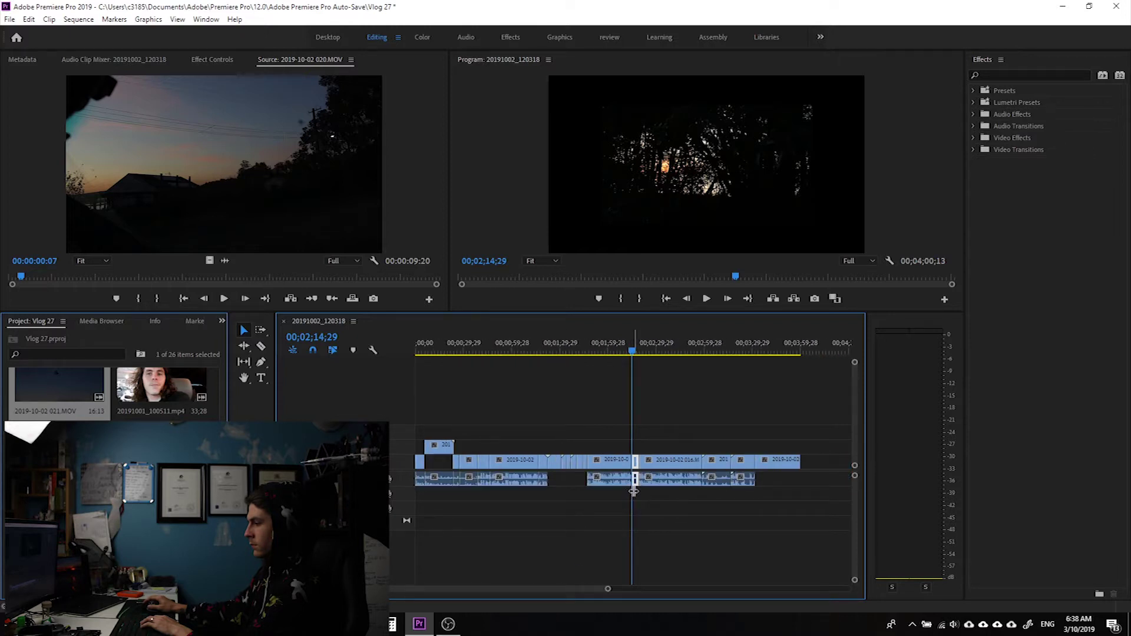
Apply Scale to Frame Size to a run of clips, then select the dialogue clips and switch to Audio
{"action": "left_click_drag", "start_coordinate": [635, 490], "coordinate": [546, 450]}
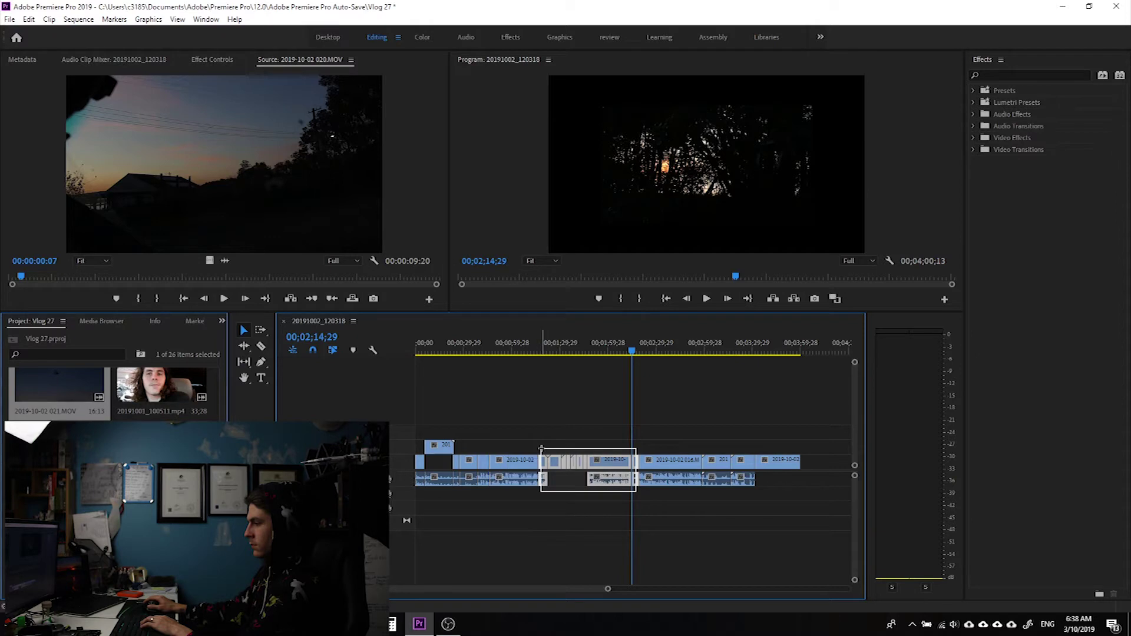
{"action": "right_click", "coordinate": [555, 461]}
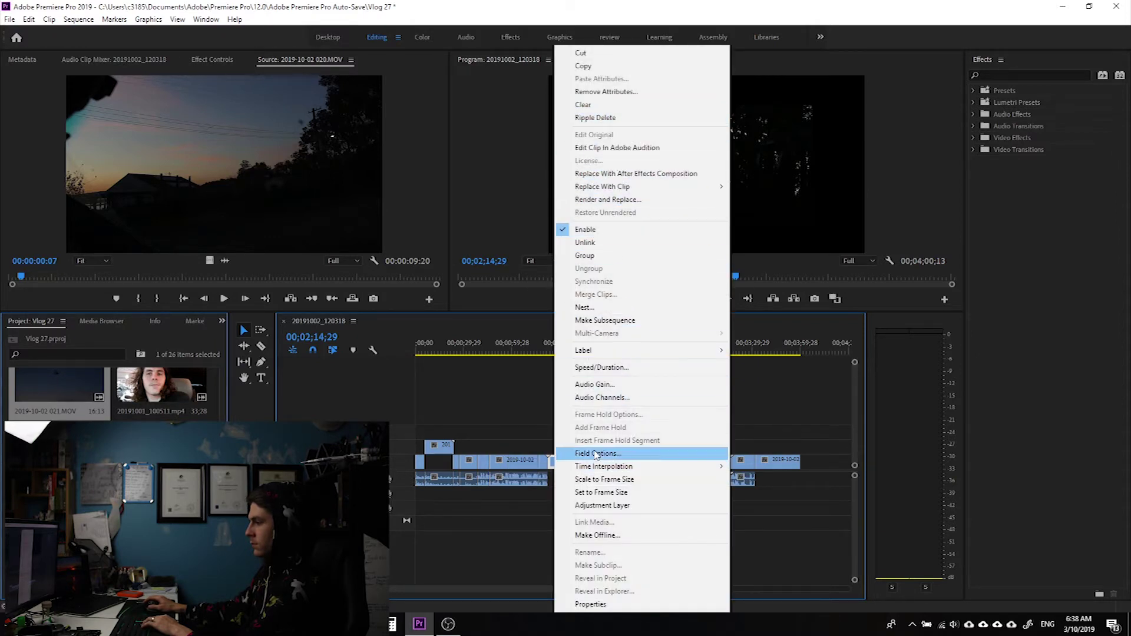
{"action": "left_click", "coordinate": [598, 479]}
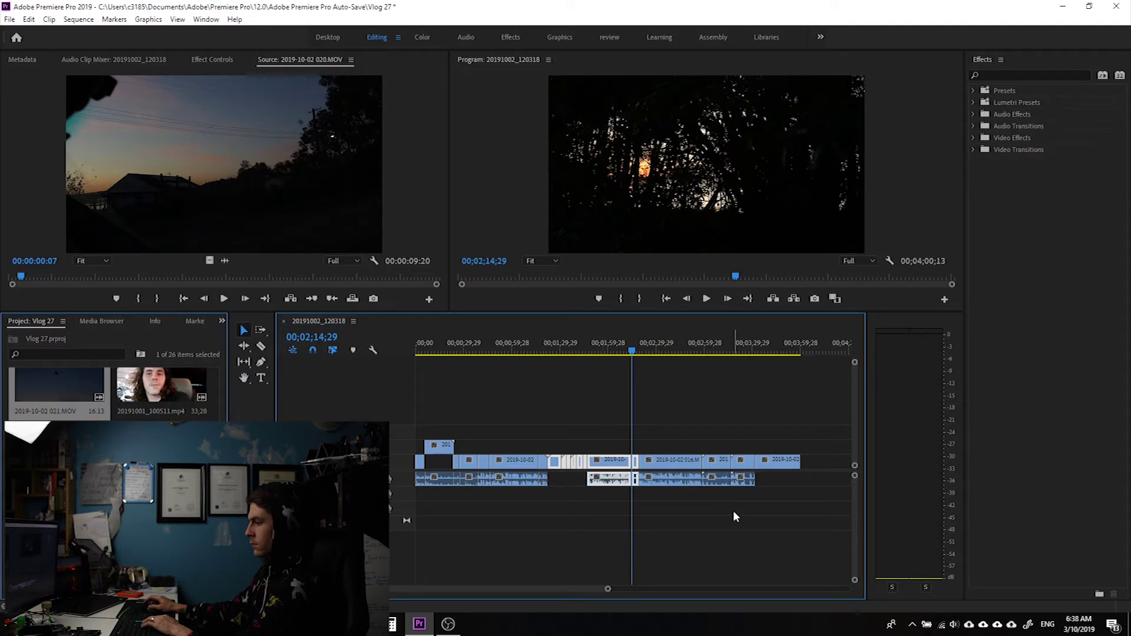
{"action": "left_click_drag", "start_coordinate": [770, 498], "coordinate": [415, 481]}
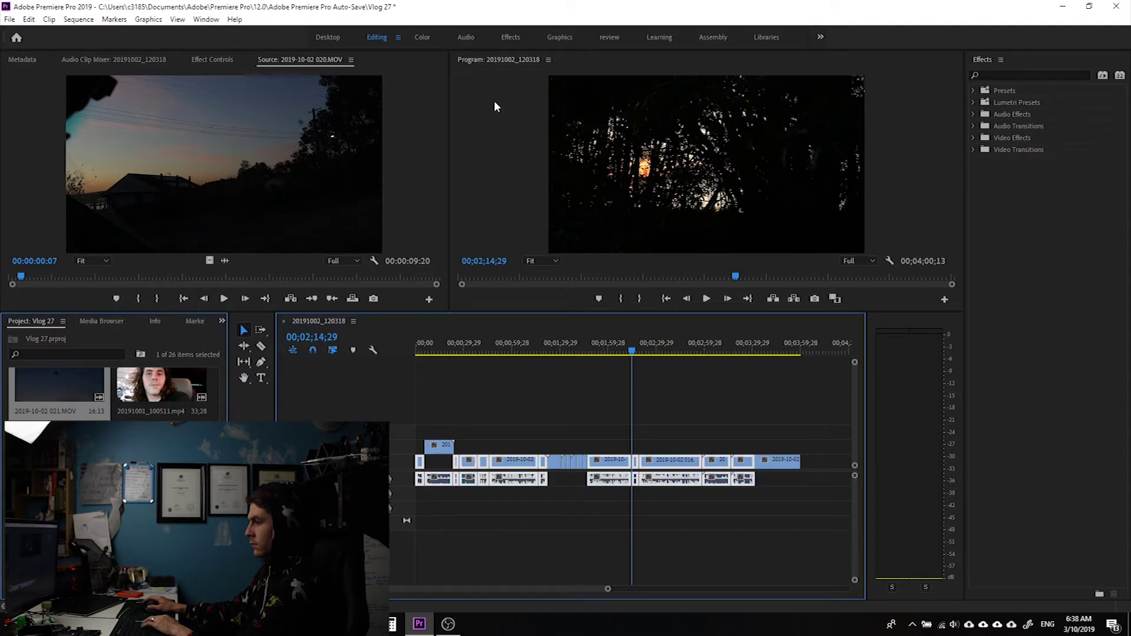
{"action": "left_click", "coordinate": [466, 37]}
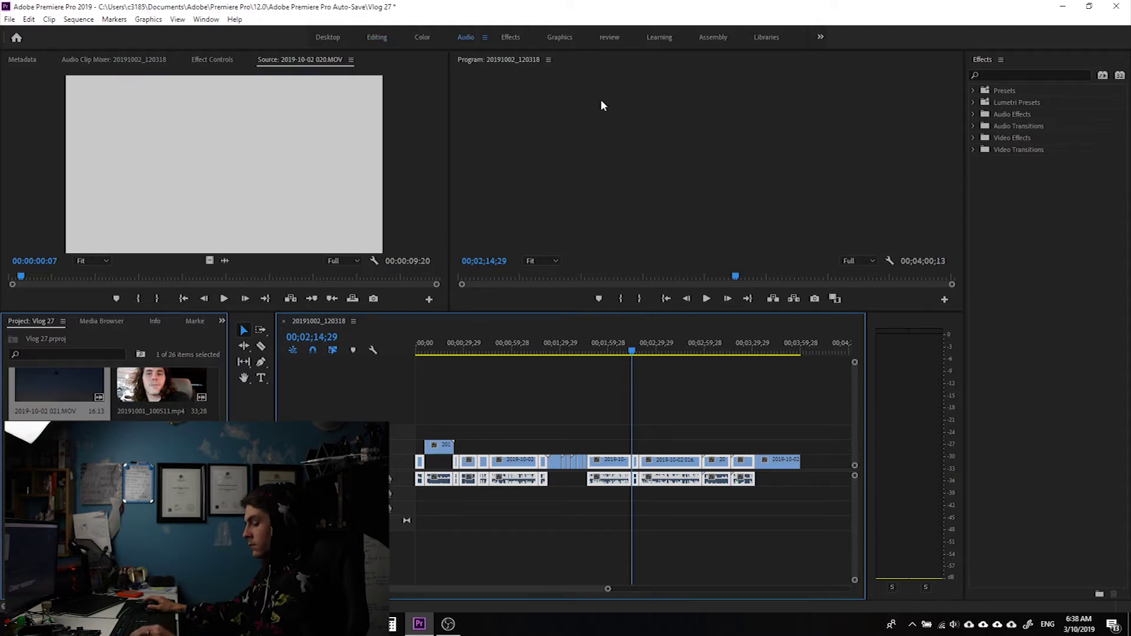
Tag the selected clips as Dialogue with the Balanced Male Voice preset, then deselect them
{"action": "left_click", "coordinate": [1063, 178]}
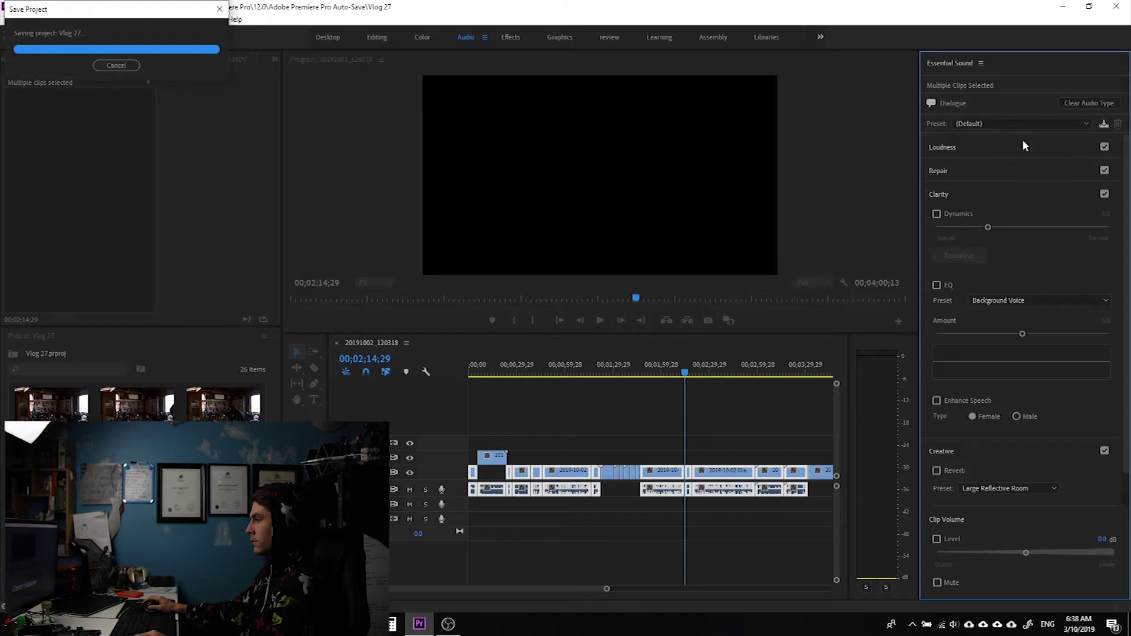
{"action": "left_click", "coordinate": [1019, 123]}
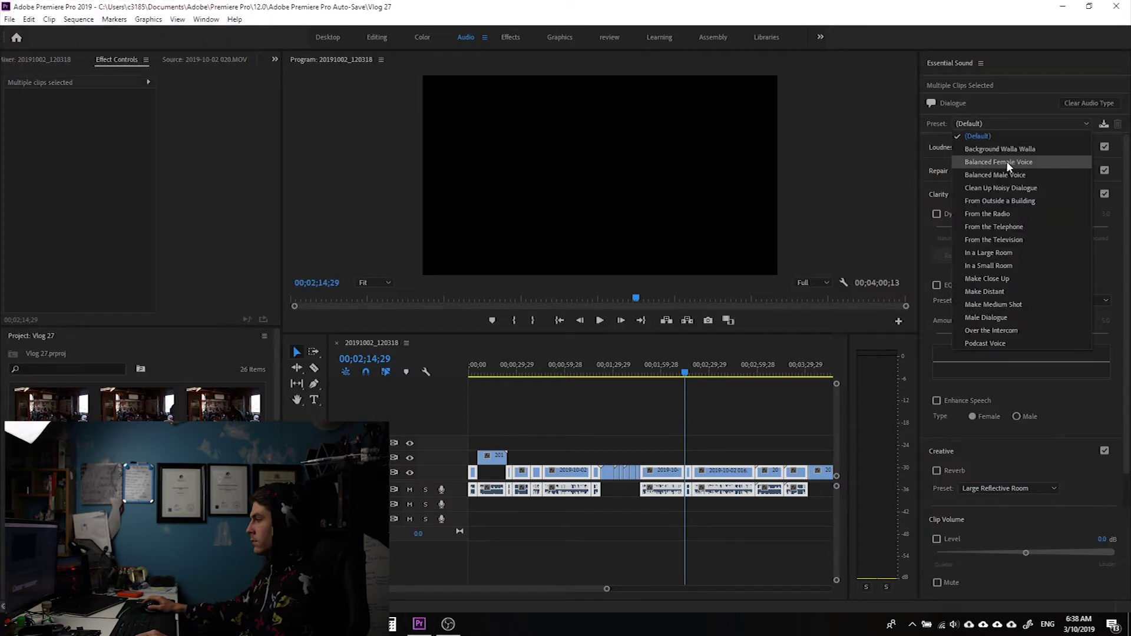
{"action": "left_click", "coordinate": [1006, 175]}
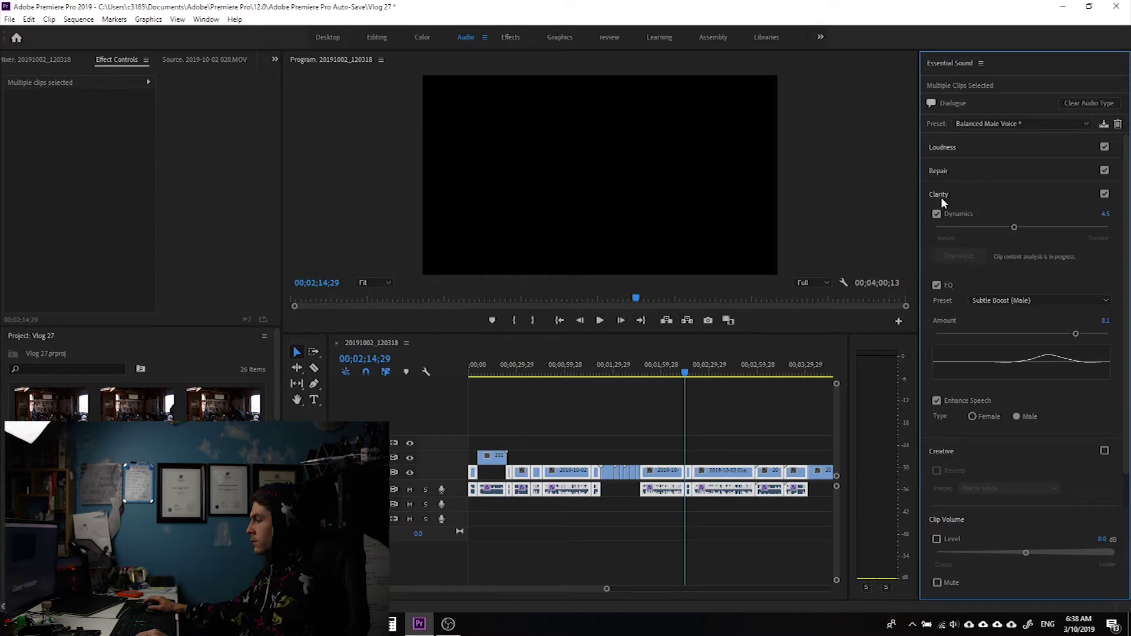
{"action": "left_click", "coordinate": [726, 530]}
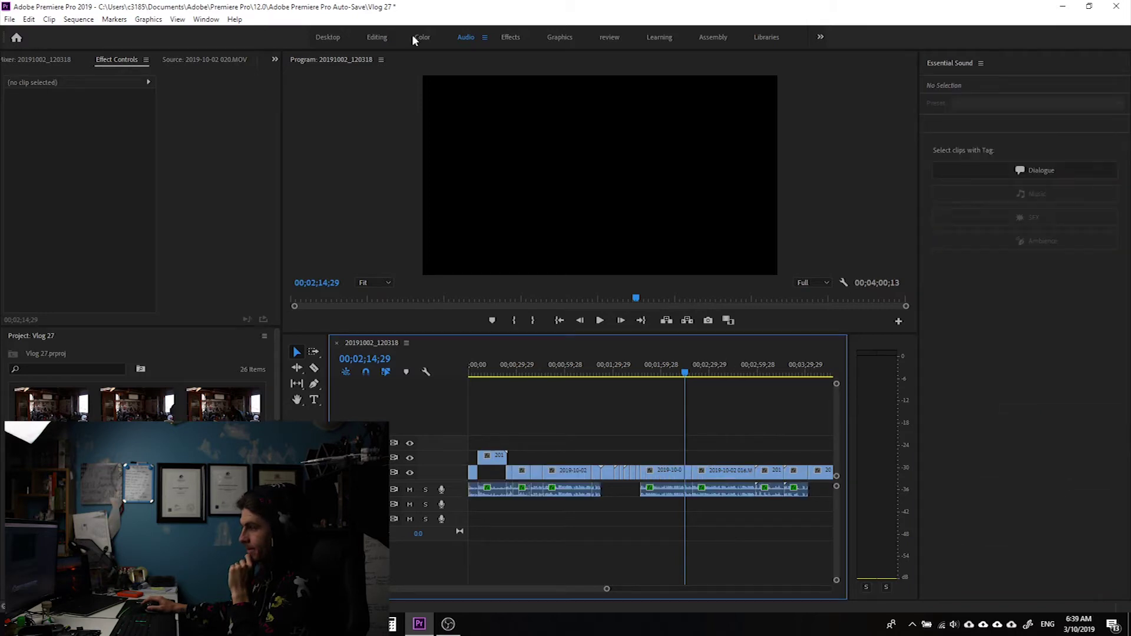
{"action": "left_click", "coordinate": [377, 36]}
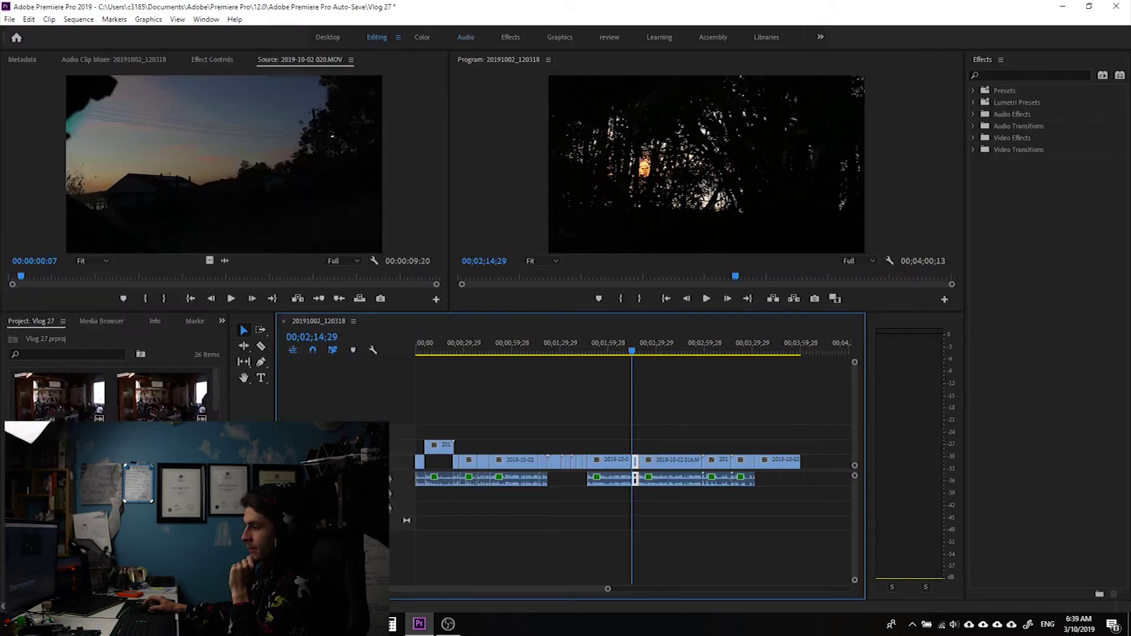
Step the playhead back three edit points to the cut at 01;22;26
{"action": "mouse_move", "coordinate": [391, 624]}
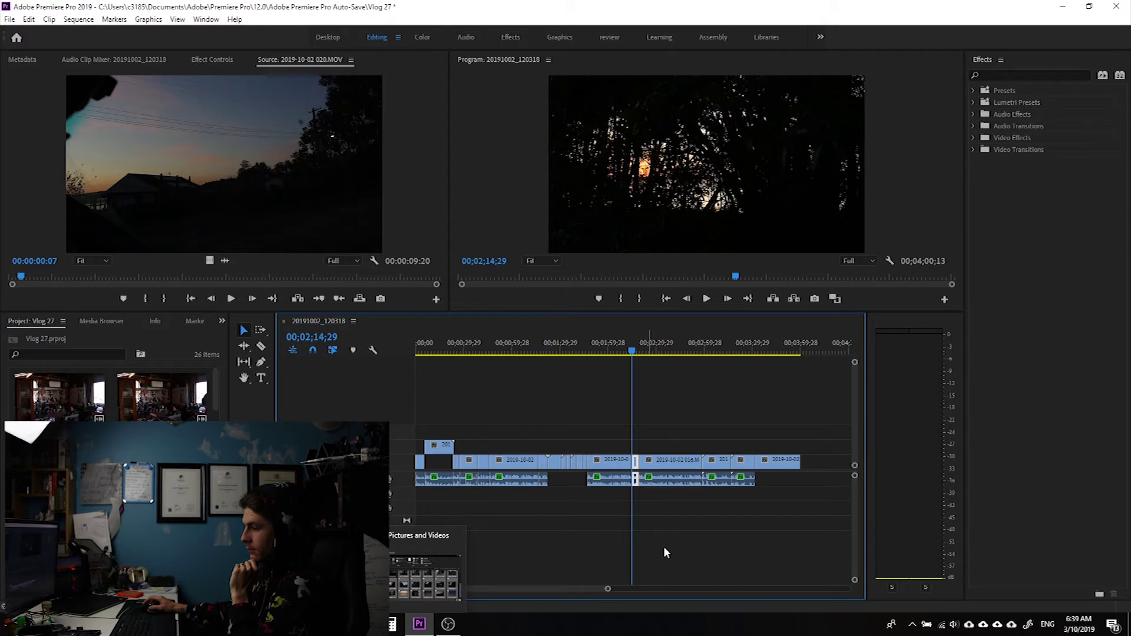
{"action": "key", "text": "Up"}
{"action": "key", "text": "Up"}
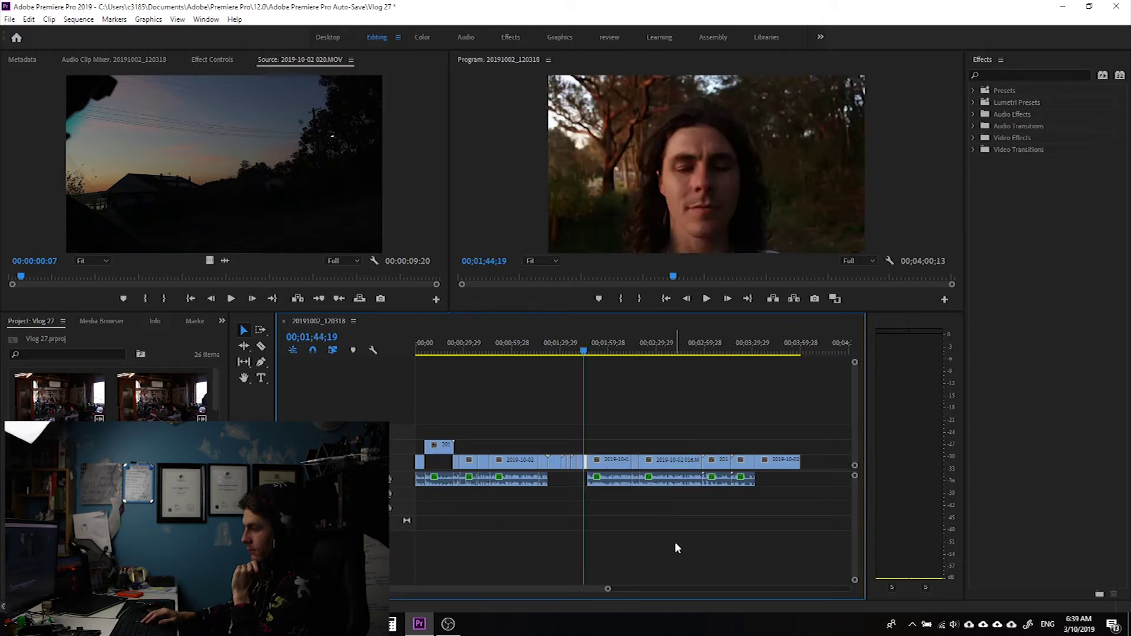
{"action": "key", "text": "Up"}
{"action": "key", "text": "Up"}
{"action": "key", "text": "Up"}
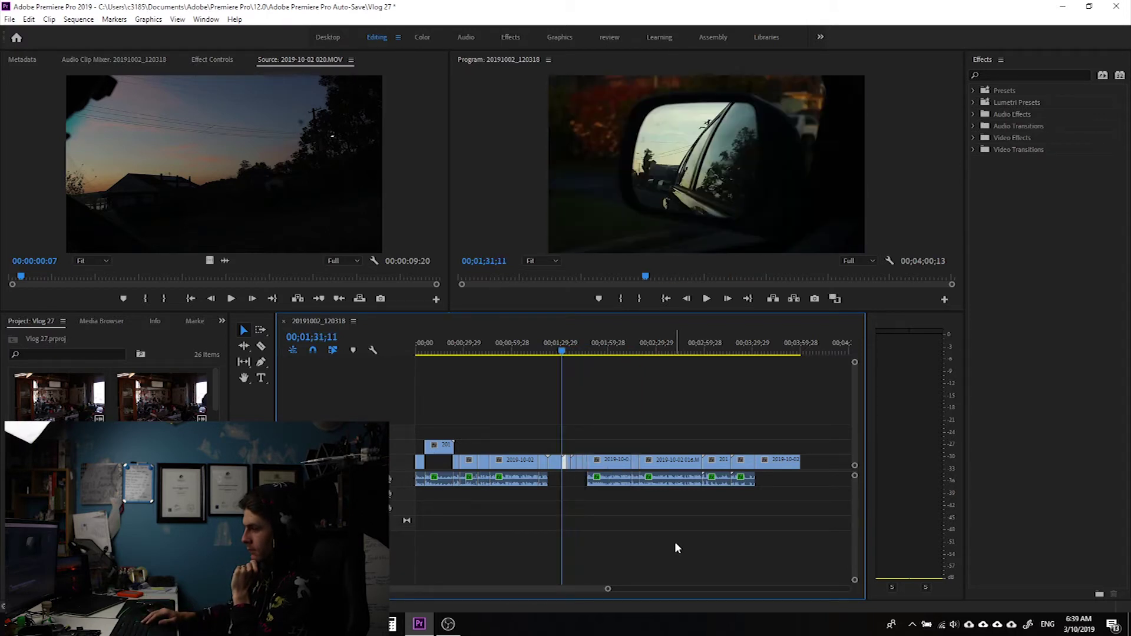
{"action": "key", "text": "Up"}
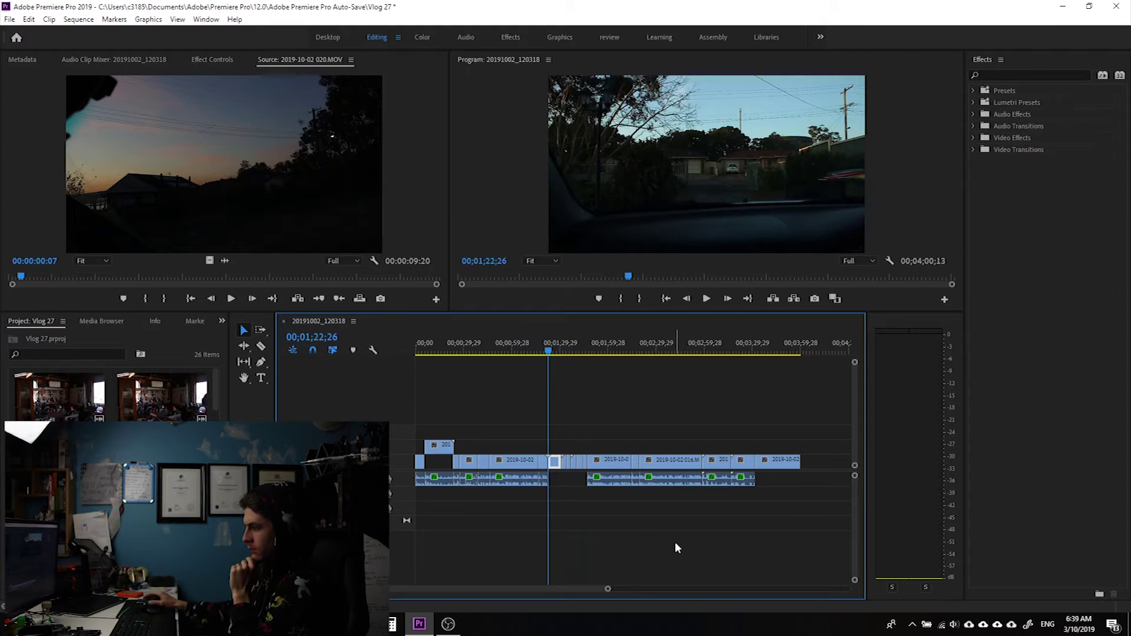
Open the Ooyy music folder in File Explorer and preview the Retriever and Rapture tracks in Groove Music
{"action": "left_click", "coordinate": [391, 624]}
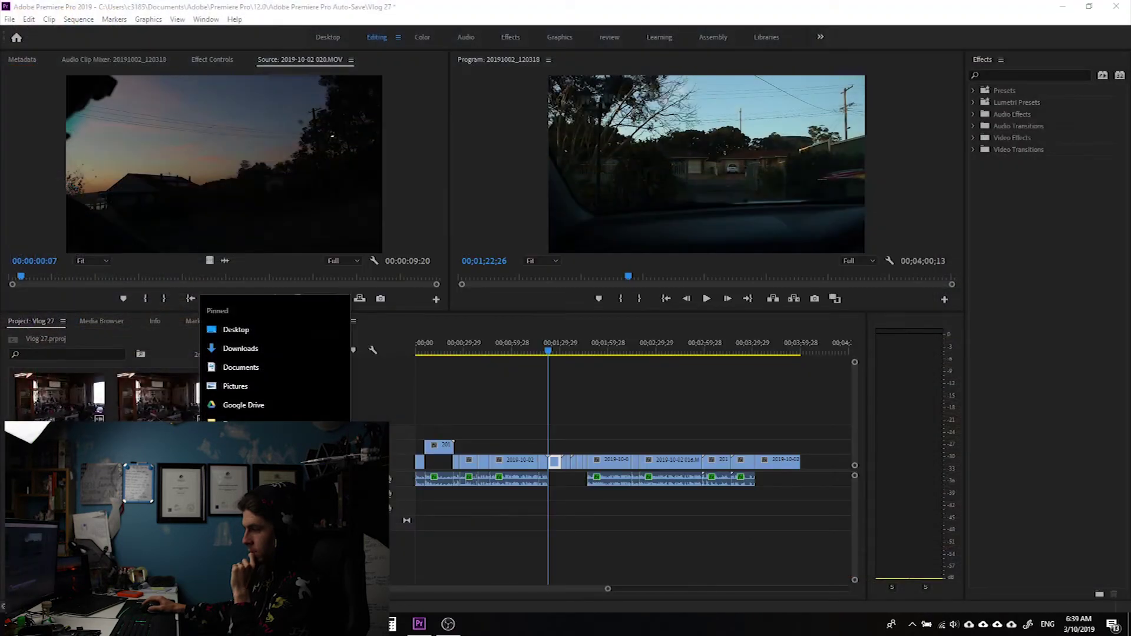
{"action": "right_click", "coordinate": [275, 624]}
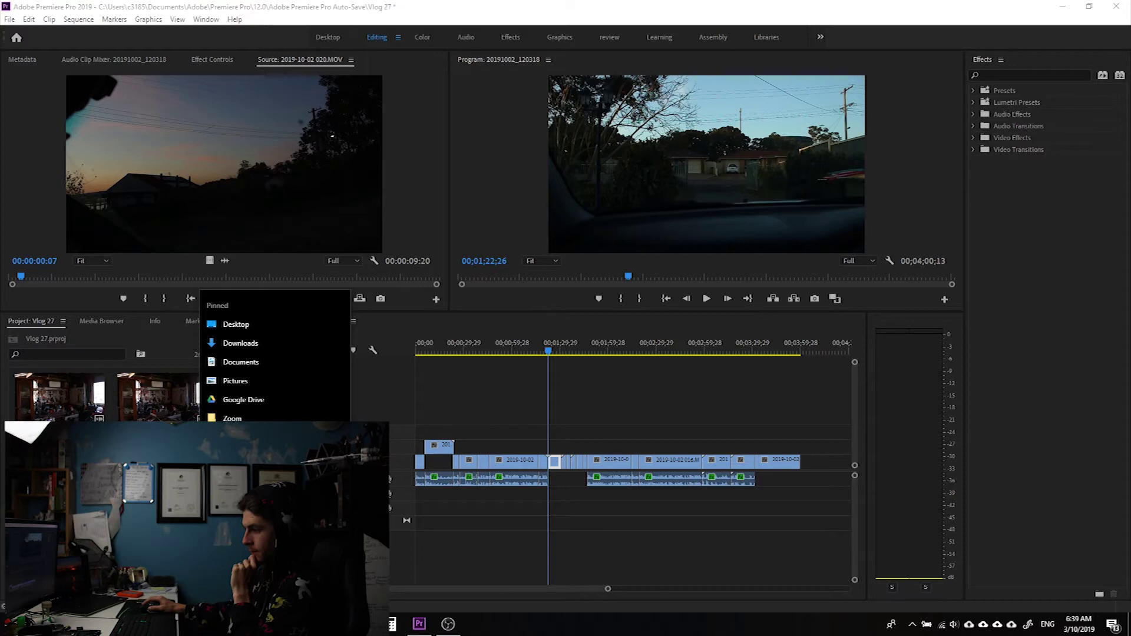
{"action": "key", "text": "Escape"}
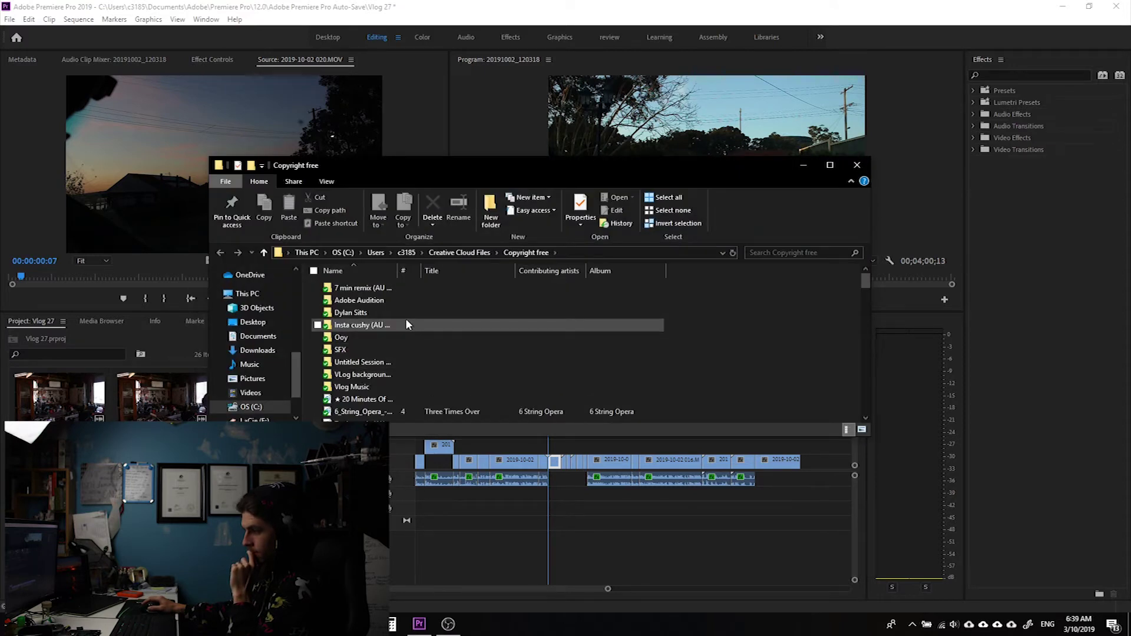
{"action": "double_click", "coordinate": [368, 337]}
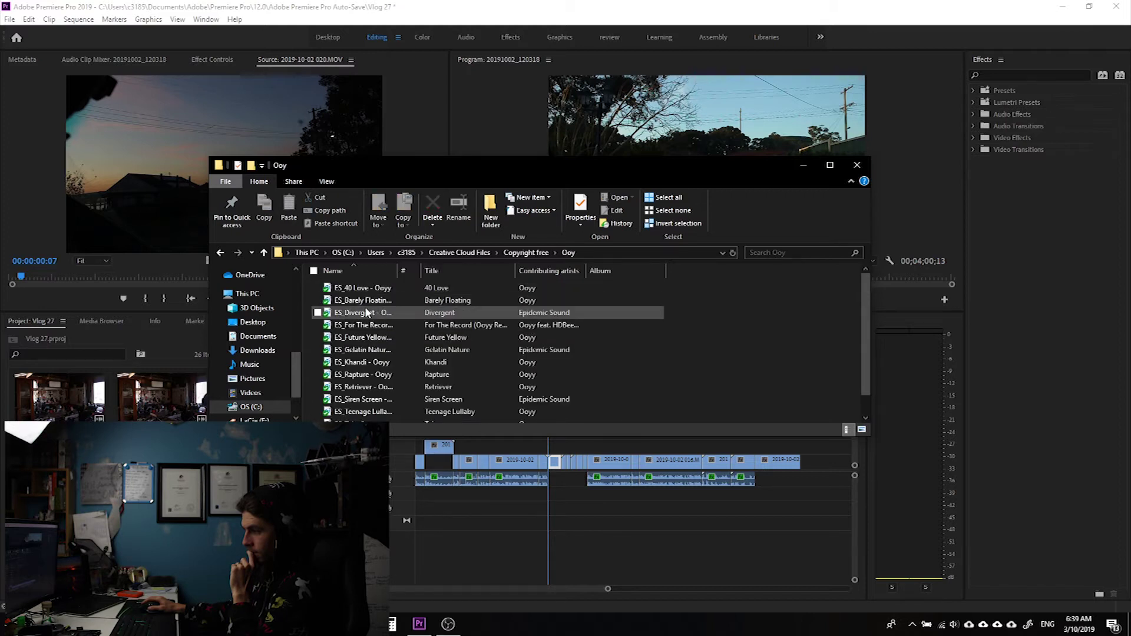
{"action": "left_click", "coordinate": [369, 388]}
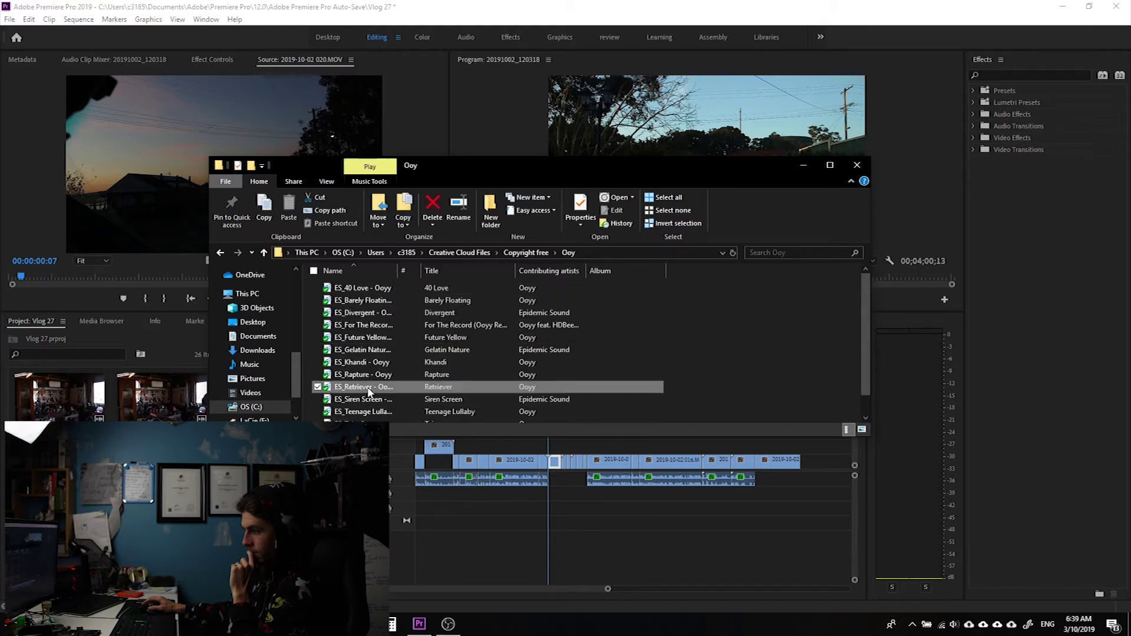
{"action": "double_click", "coordinate": [369, 391]}
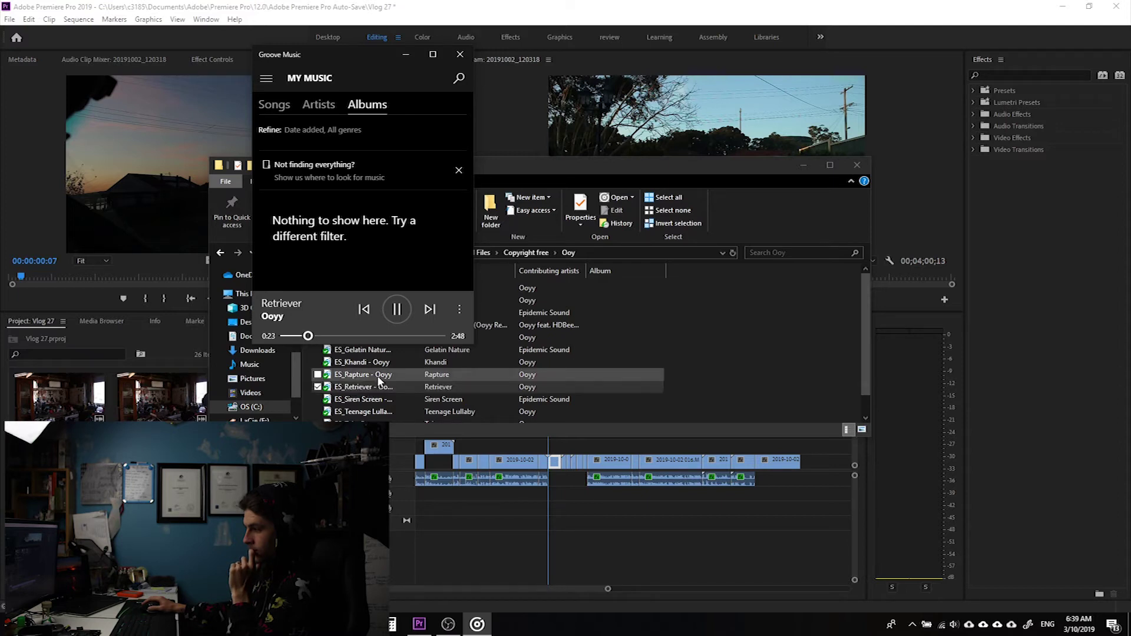
{"action": "double_click", "coordinate": [377, 376]}
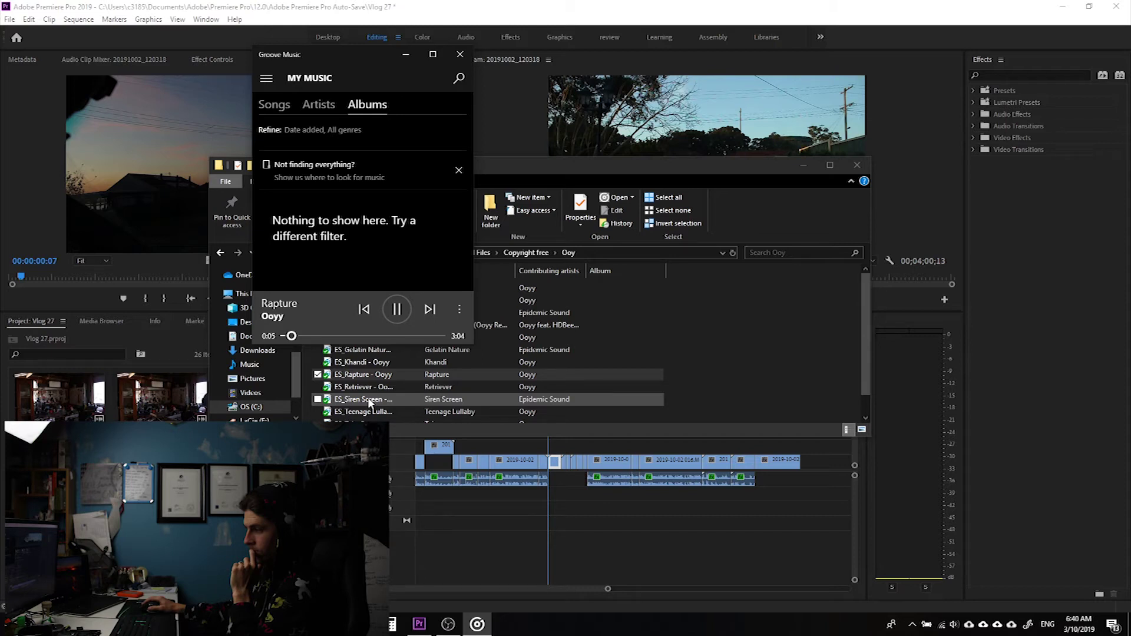
Preview Siren Screen and Tei, drag ES_Tei onto the Premiere timeline as music, and close Groove Music
{"action": "double_click", "coordinate": [368, 399]}
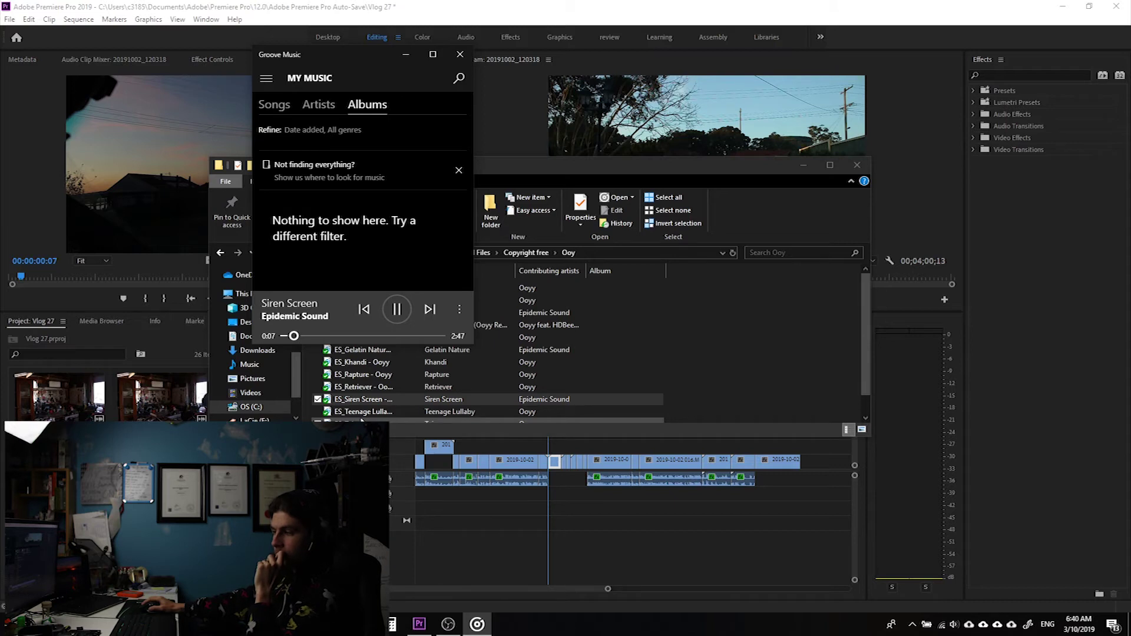
{"action": "double_click", "coordinate": [353, 422]}
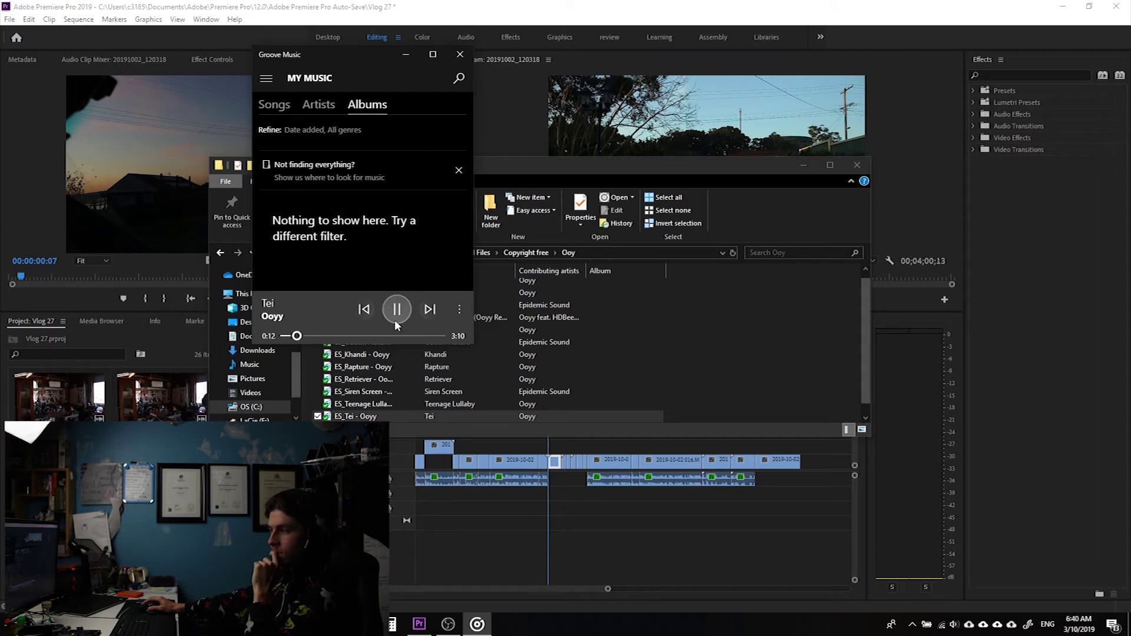
{"action": "left_click", "coordinate": [395, 321]}
{"action": "mouse_move", "coordinate": [359, 416]}
{"action": "left_mouse_down"}
{"action": "mouse_move", "coordinate": [507, 518]}
{"action": "mouse_move", "coordinate": [553, 494]}
{"action": "left_mouse_up"}
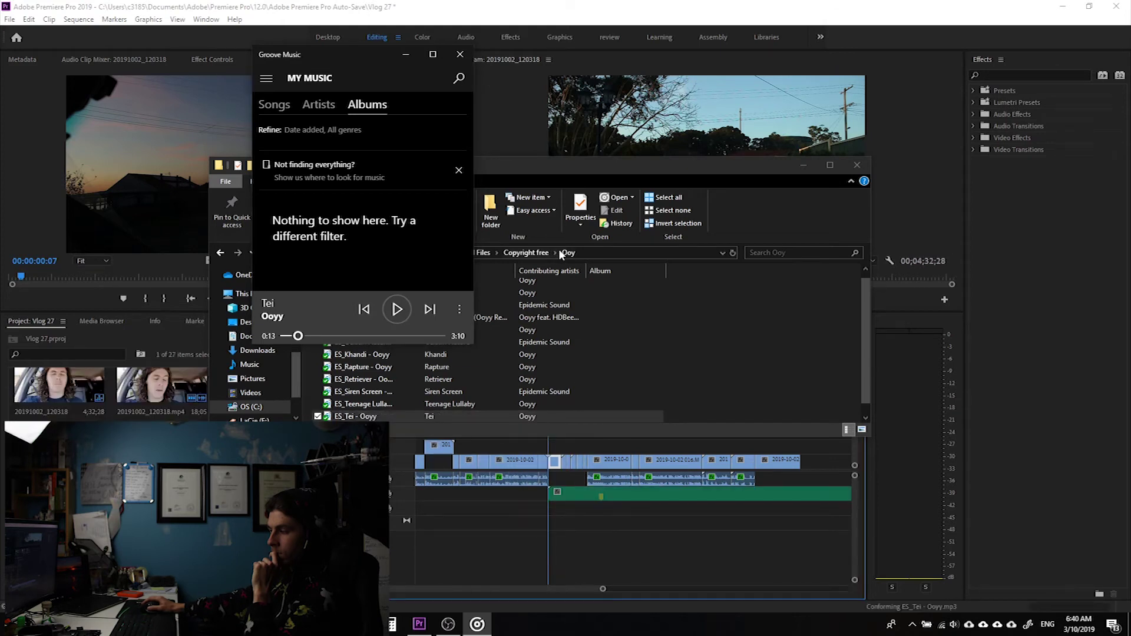
{"action": "left_click", "coordinate": [460, 56]}
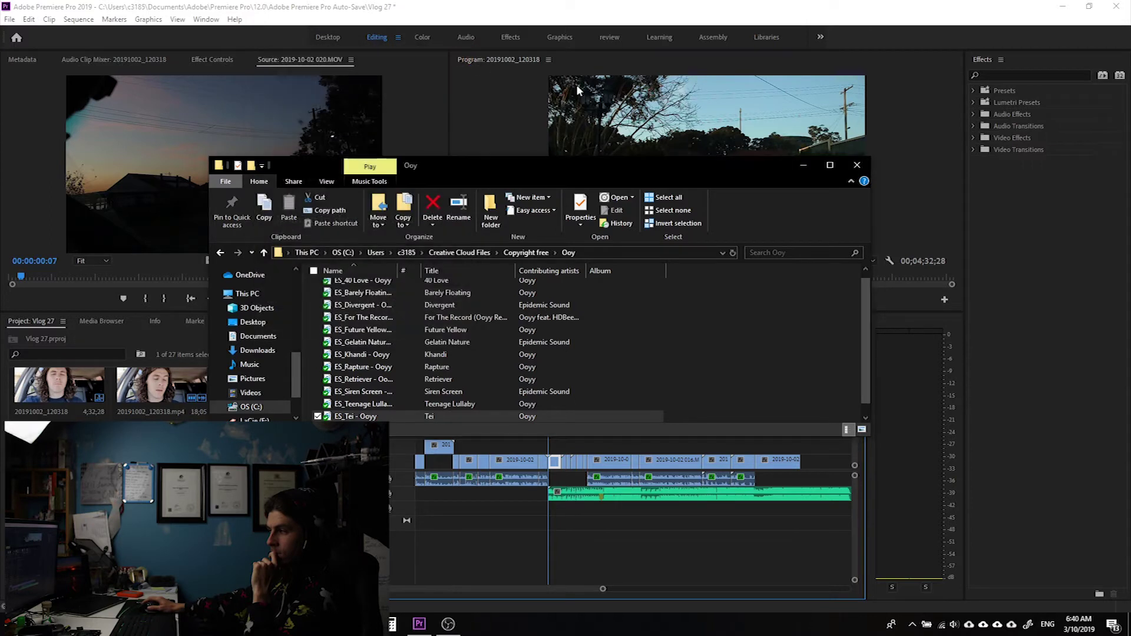
Play back the sequence to 01;25;06 and save the project
{"action": "left_click", "coordinate": [857, 165]}
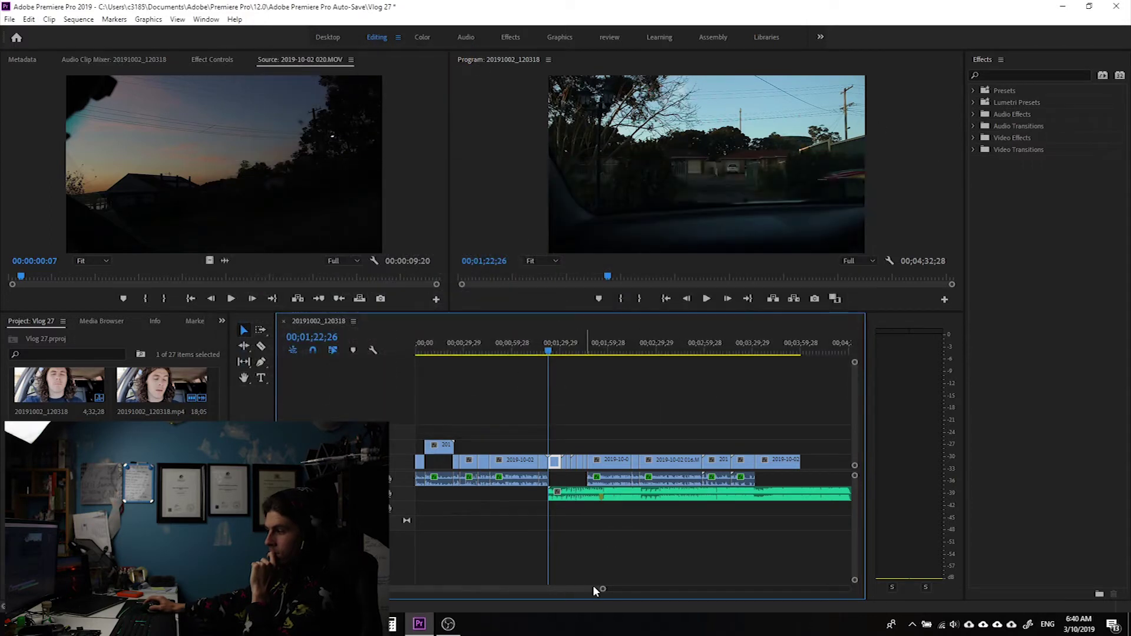
{"action": "left_click_drag", "start_coordinate": [604, 591], "coordinate": [485, 591]}
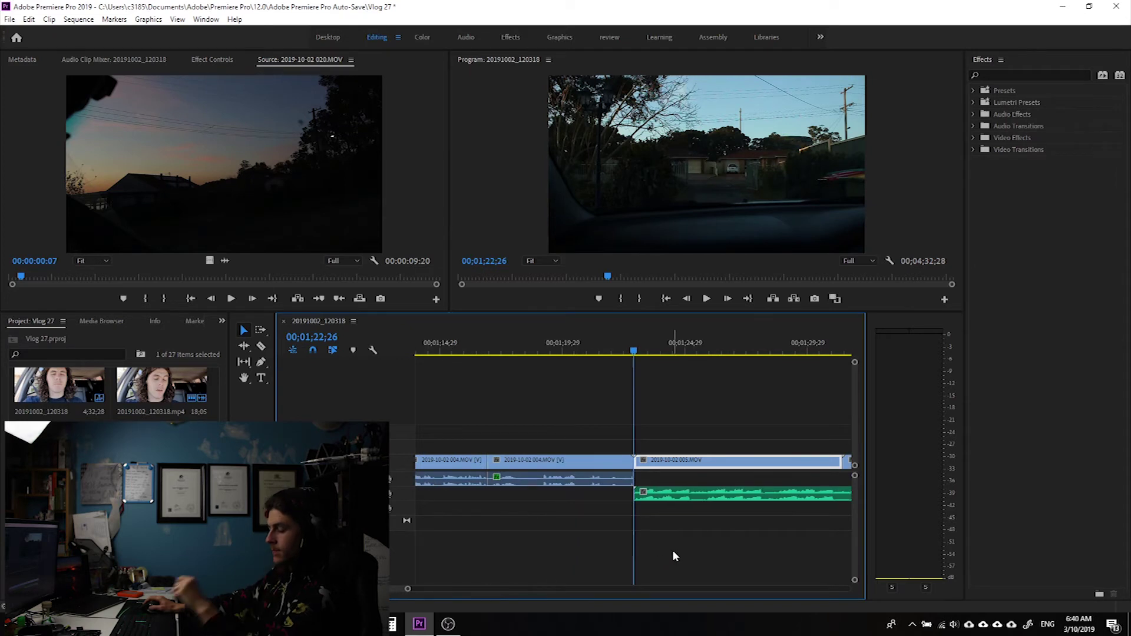
{"action": "key", "text": "space"}
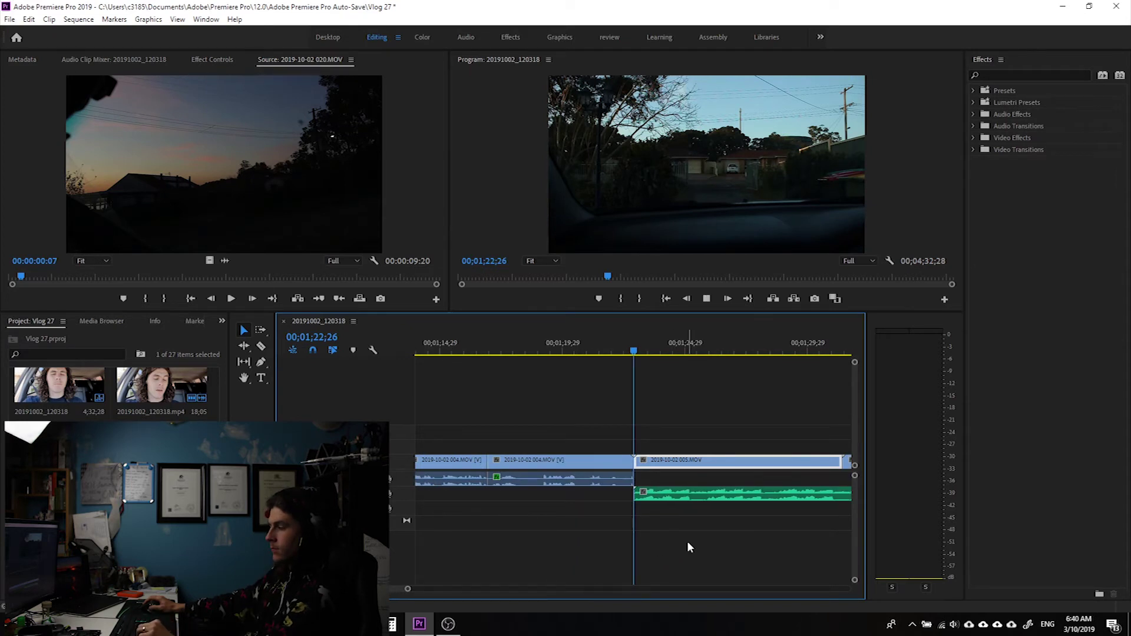
{"action": "key", "text": "space"}
{"action": "key", "text": "ctrl+s"}
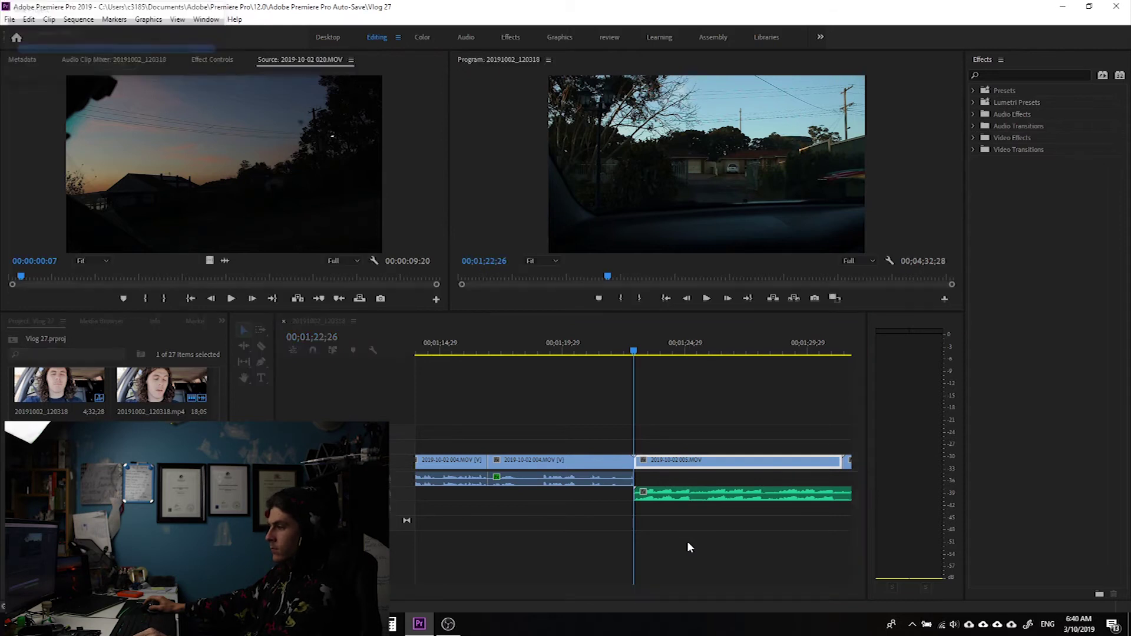
{"action": "key", "text": "space"}
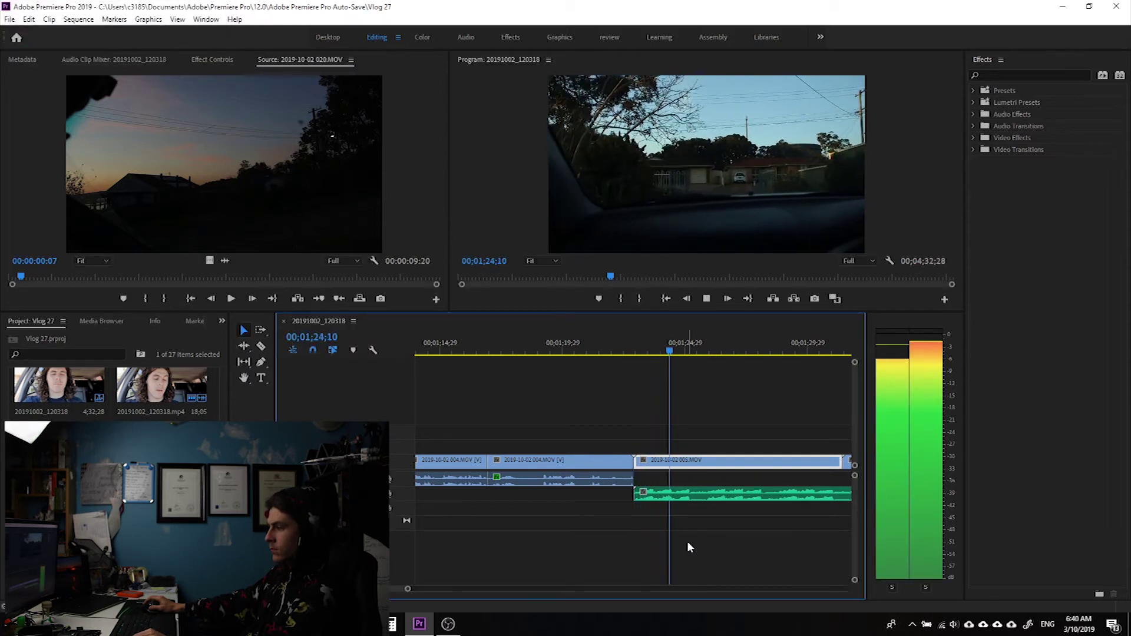
{"action": "key", "text": "space"}
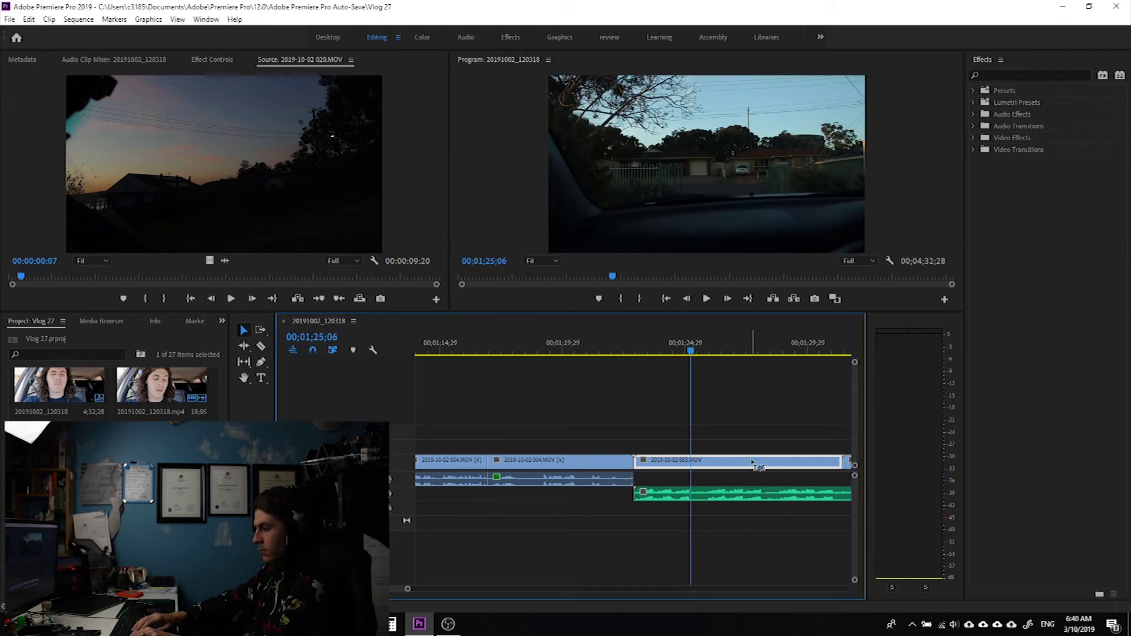
Split 005.MOV at 01;25;06 and 01;28;00, then trim its end to 01;28;04
{"action": "key", "text": "ctrl+k"}
{"action": "left_click", "coordinate": [752, 348]}
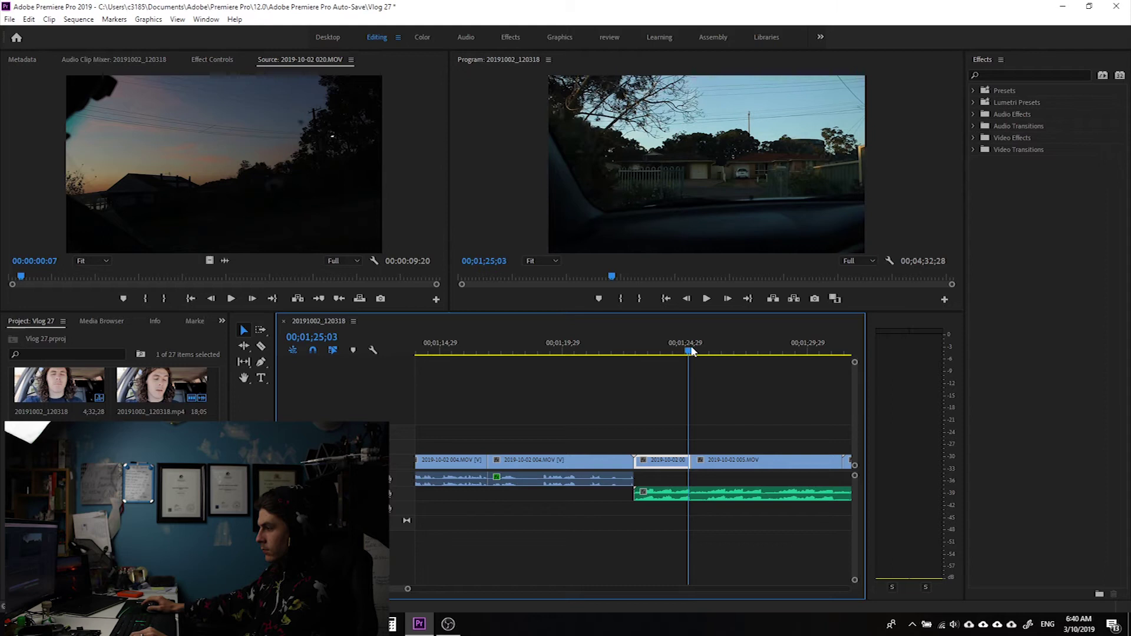
{"action": "key", "text": "Right"}
{"action": "key", "text": "Right"}
{"action": "key", "text": "Right"}
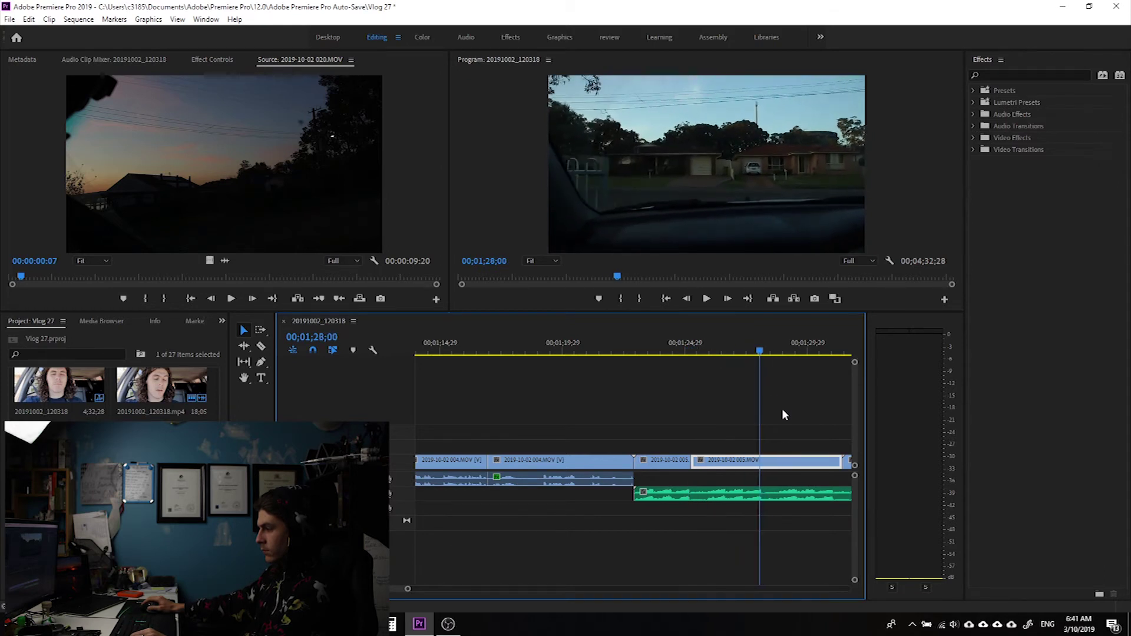
{"action": "key", "text": "ctrl+k"}
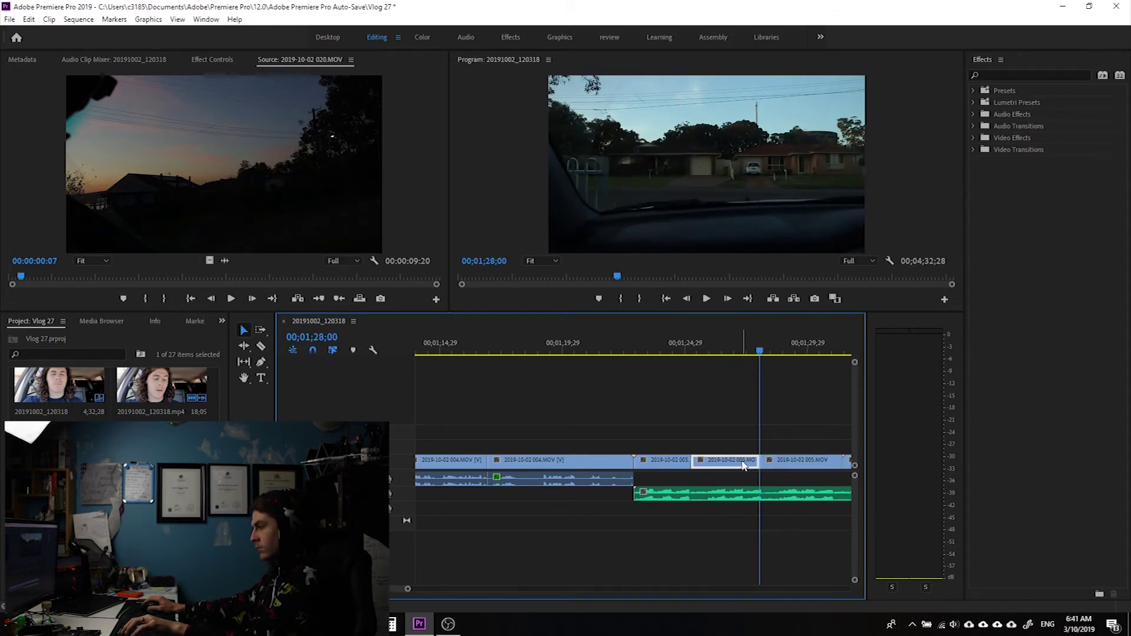
{"action": "left_click_drag", "start_coordinate": [759, 461], "coordinate": [771, 461]}
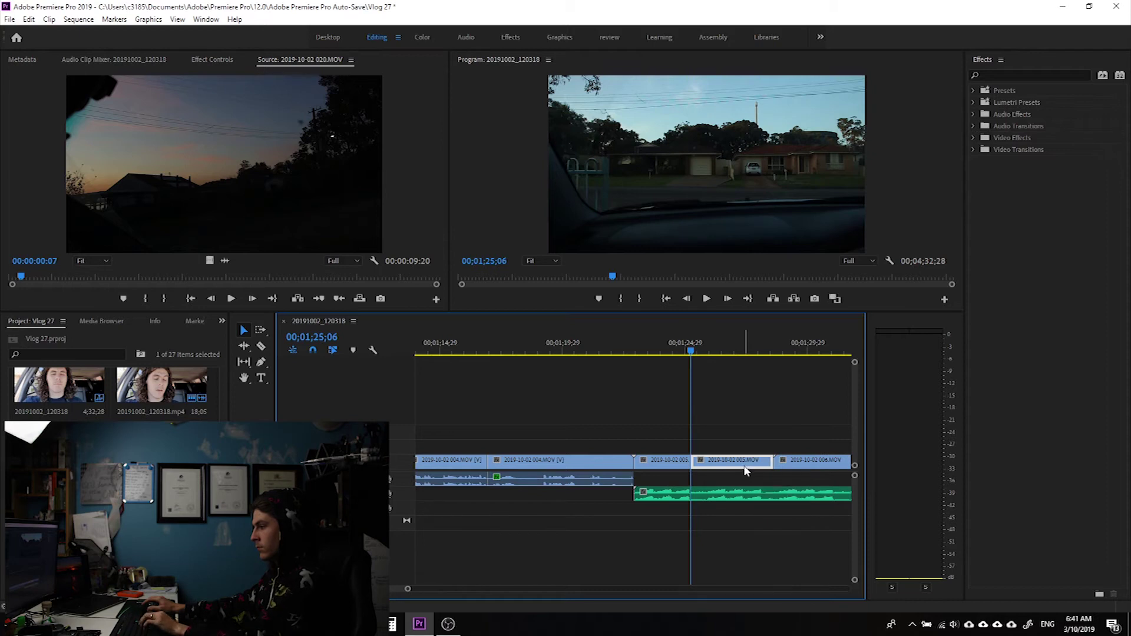
{"action": "key", "text": "space"}
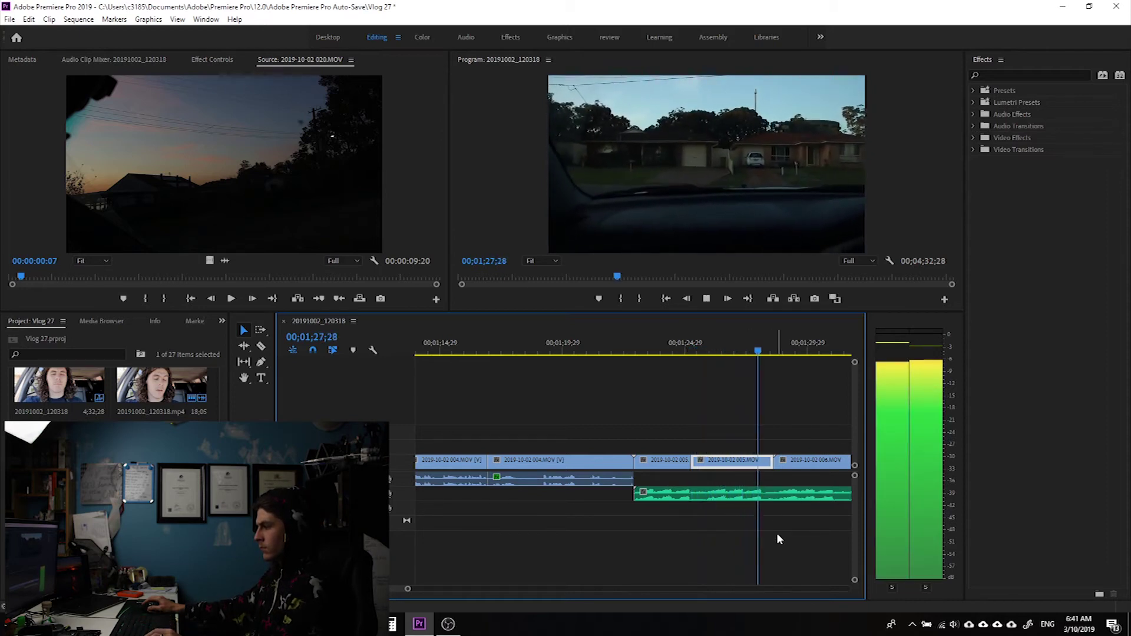
{"action": "key", "text": "space"}
{"action": "left_click_drag", "start_coordinate": [771, 462], "coordinate": [763, 466]}
{"action": "left_click", "coordinate": [770, 461]}
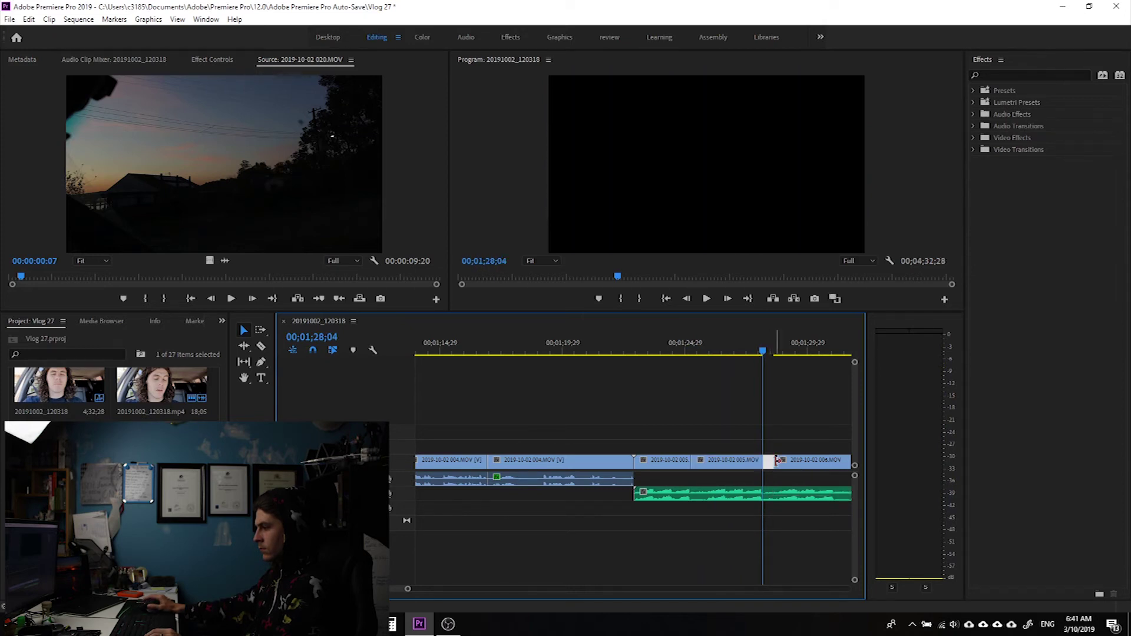
Close the gap with 006.MOV and ripple-trim its end, reviewing to 01;34;03
{"action": "key", "text": "space"}
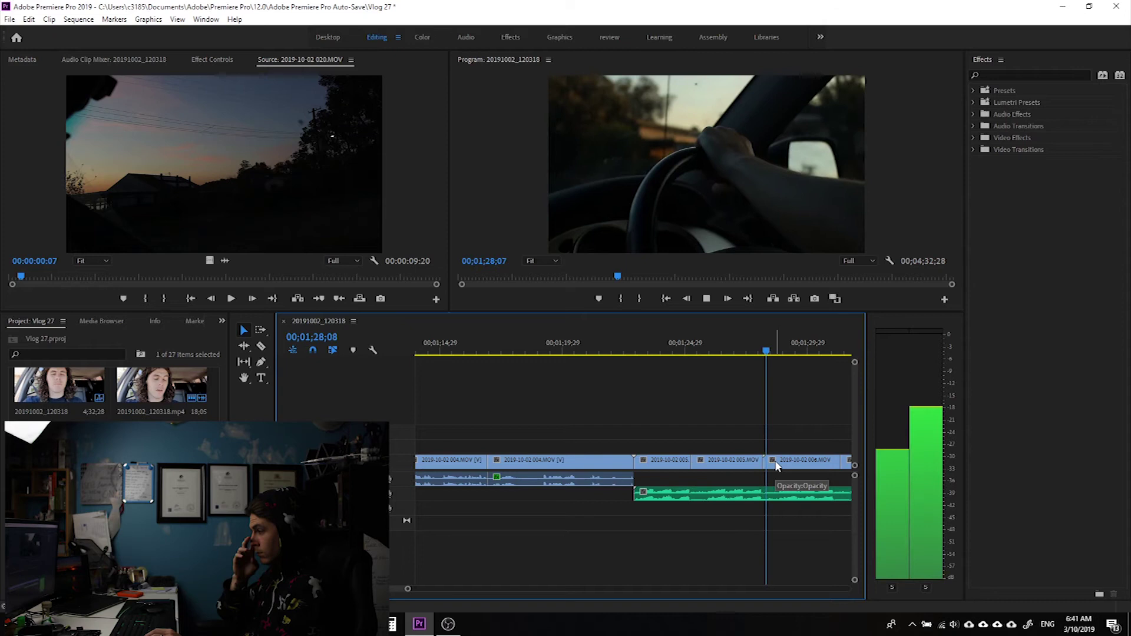
{"action": "left_click", "coordinate": [777, 465]}
{"action": "key", "text": "space"}
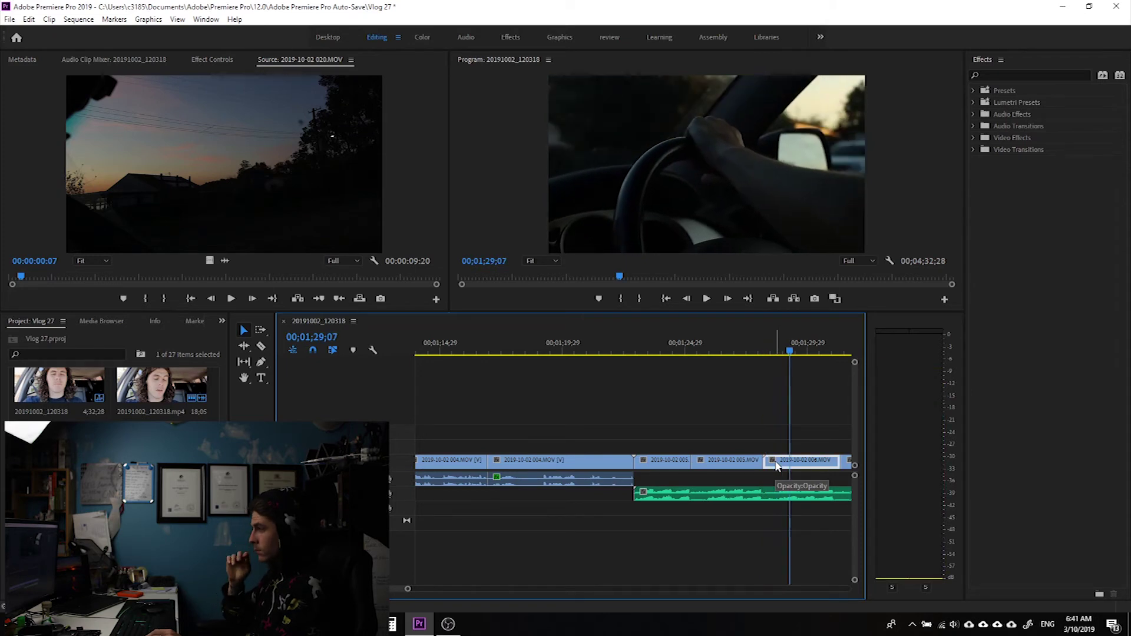
{"action": "key", "text": "space"}
{"action": "key", "text": "space"}
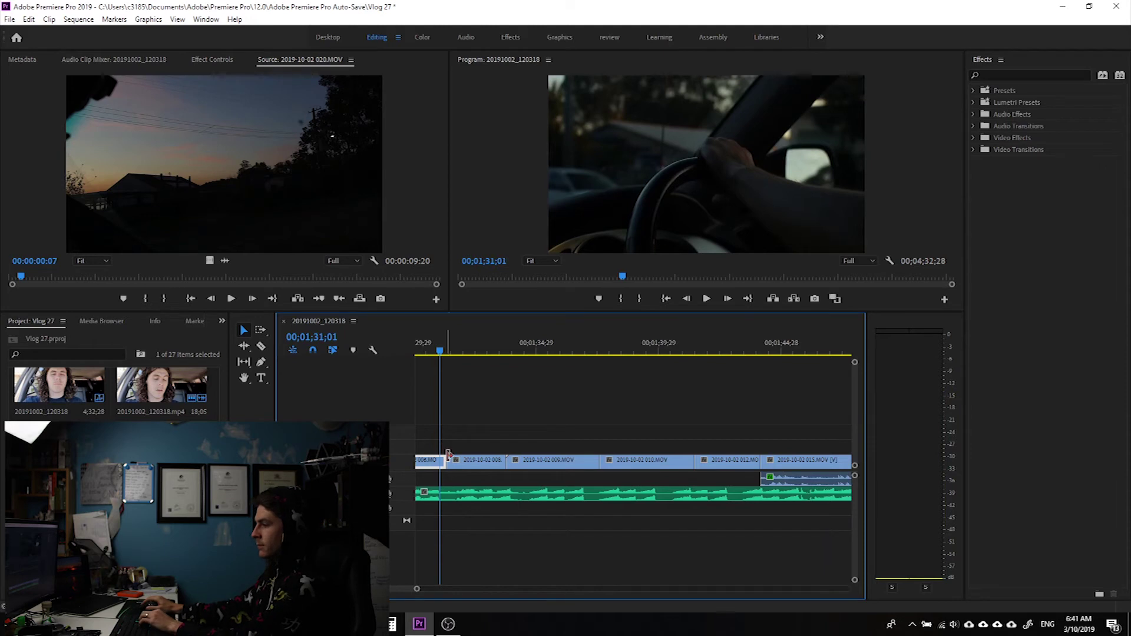
{"action": "left_click_drag", "start_coordinate": [439, 461], "coordinate": [442, 461]}
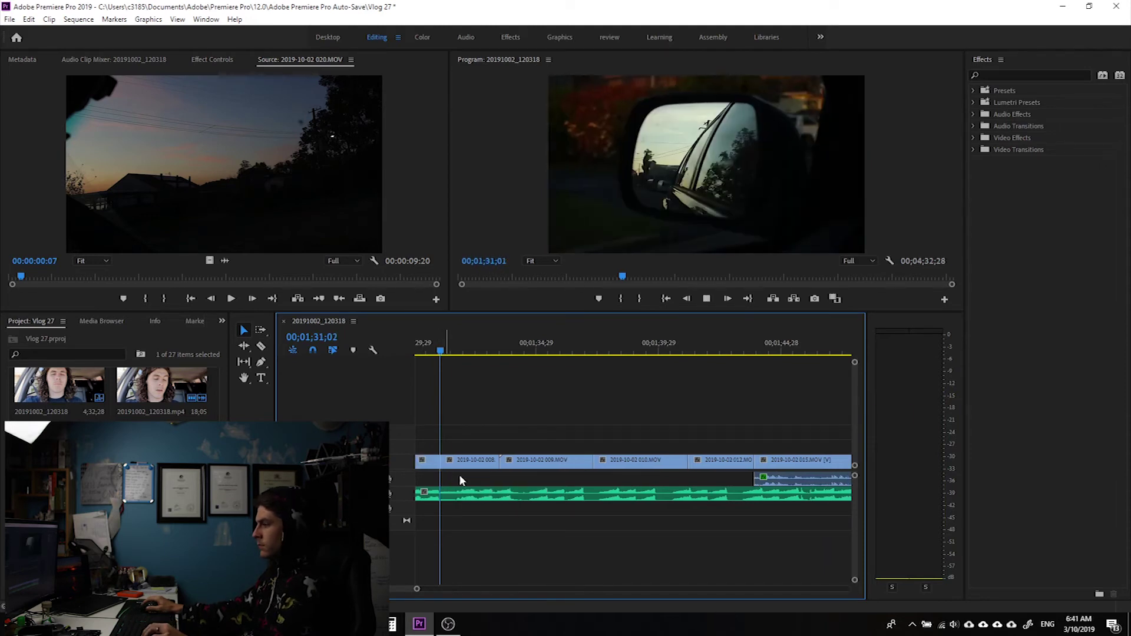
{"action": "key", "text": "space"}
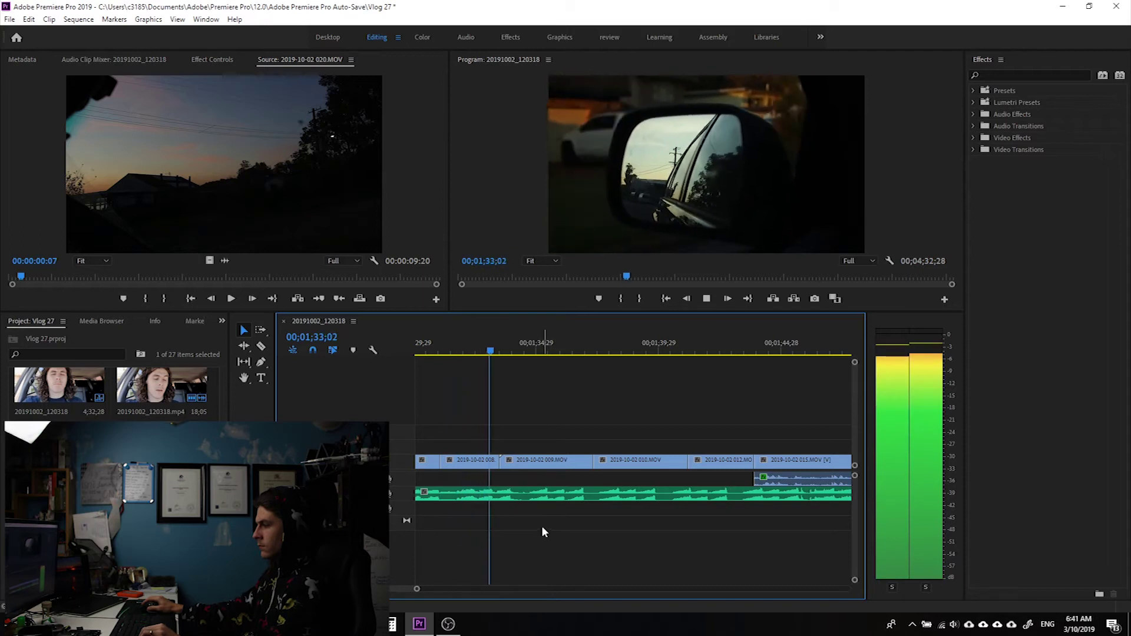
{"action": "key", "text": "space"}
Trim the start of 009.MOV to the playhead and extend 008.MOV to close the gap
{"action": "left_click", "coordinate": [509, 468]}
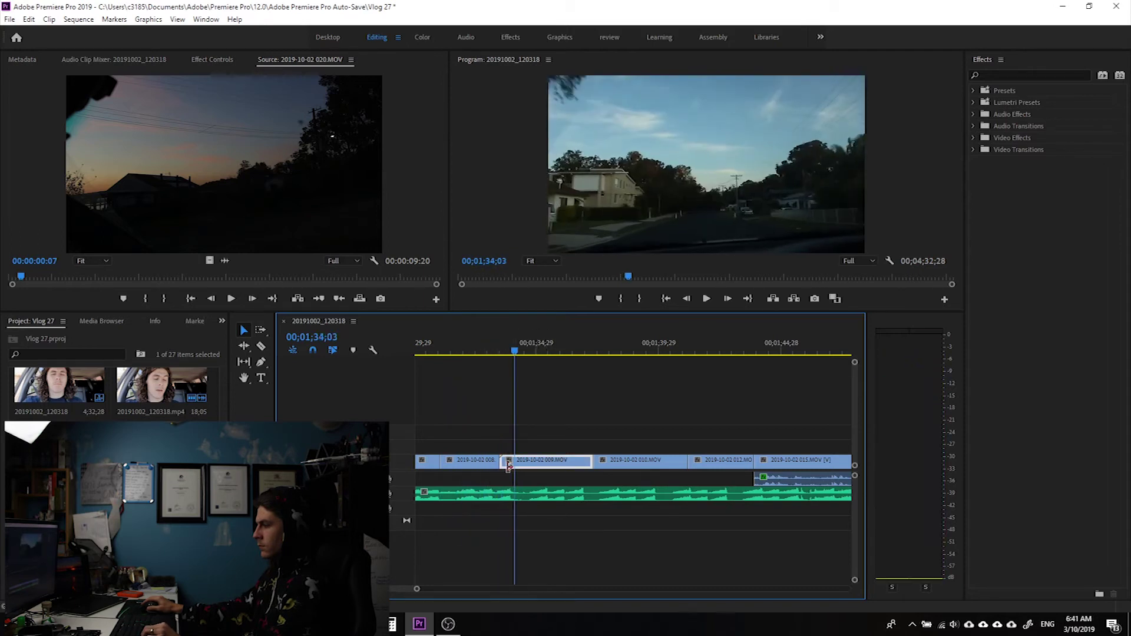
{"action": "left_click_drag", "start_coordinate": [505, 462], "coordinate": [514, 462]}
{"action": "left_click_drag", "start_coordinate": [502, 464], "coordinate": [514, 464]}
{"action": "key", "text": "space"}
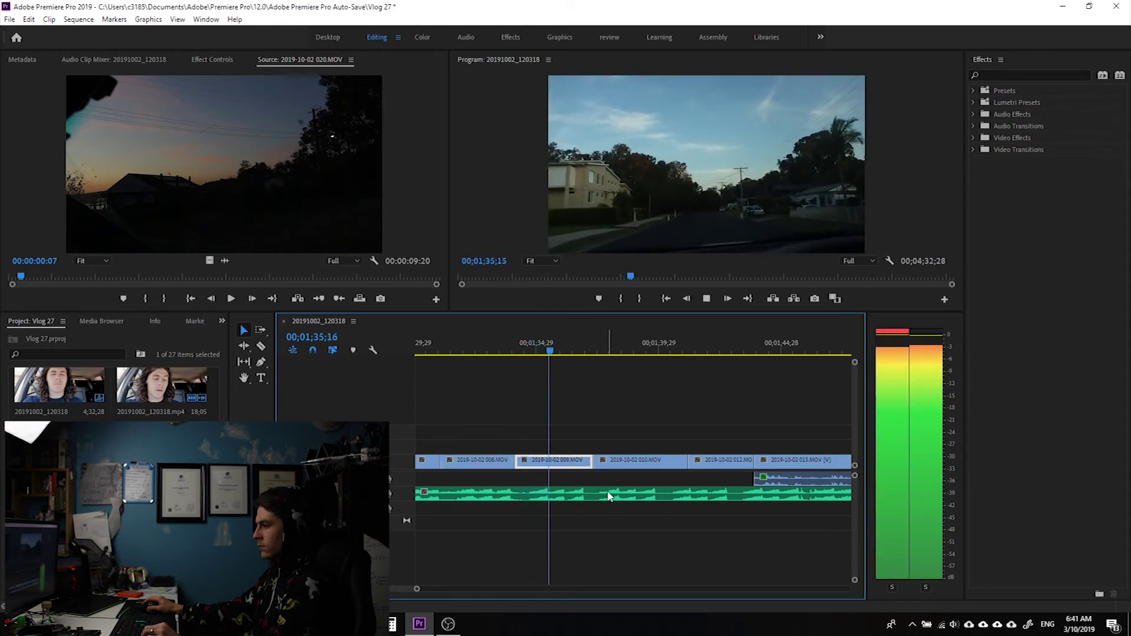
{"action": "key", "text": "space"}
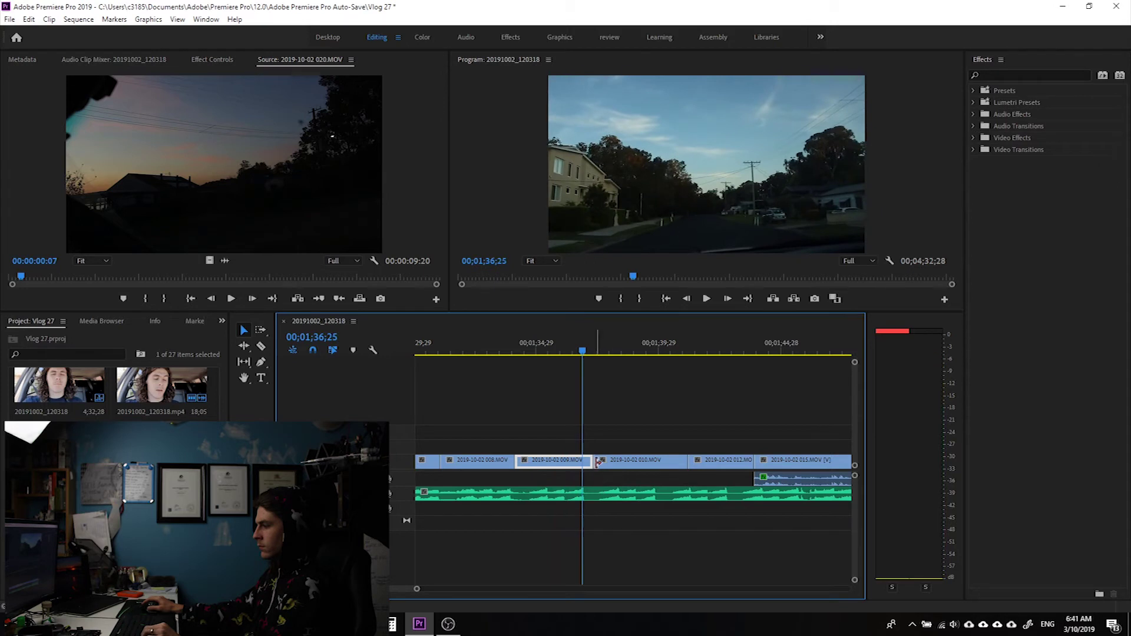
Trim 009.MOV's end at 01;36;25, butt 010.MOV against it, and close the following gap
{"action": "left_click_drag", "start_coordinate": [589, 461], "coordinate": [582, 462]}
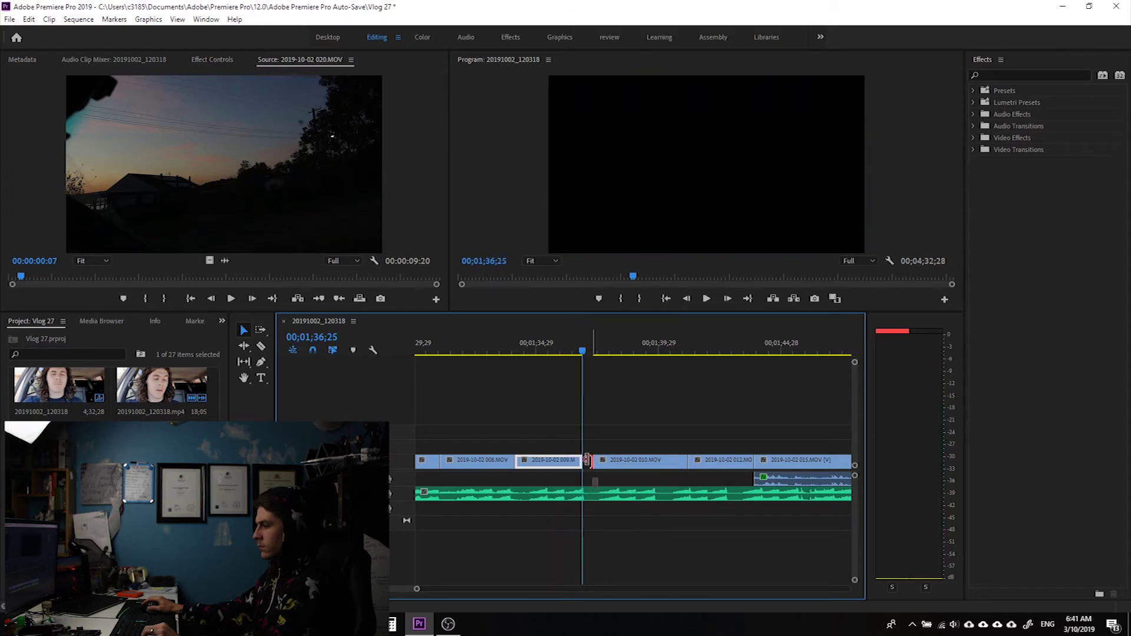
{"action": "left_click_drag", "start_coordinate": [598, 466], "coordinate": [593, 466]}
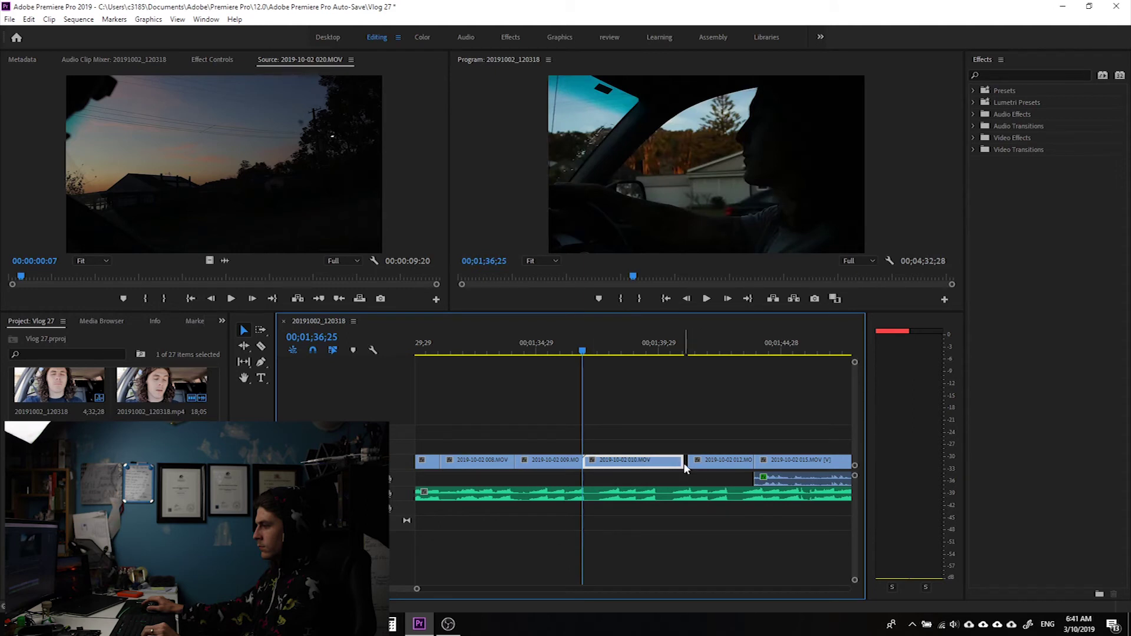
{"action": "left_click_drag", "start_coordinate": [682, 464], "coordinate": [687, 464]}
{"action": "key", "text": "space"}
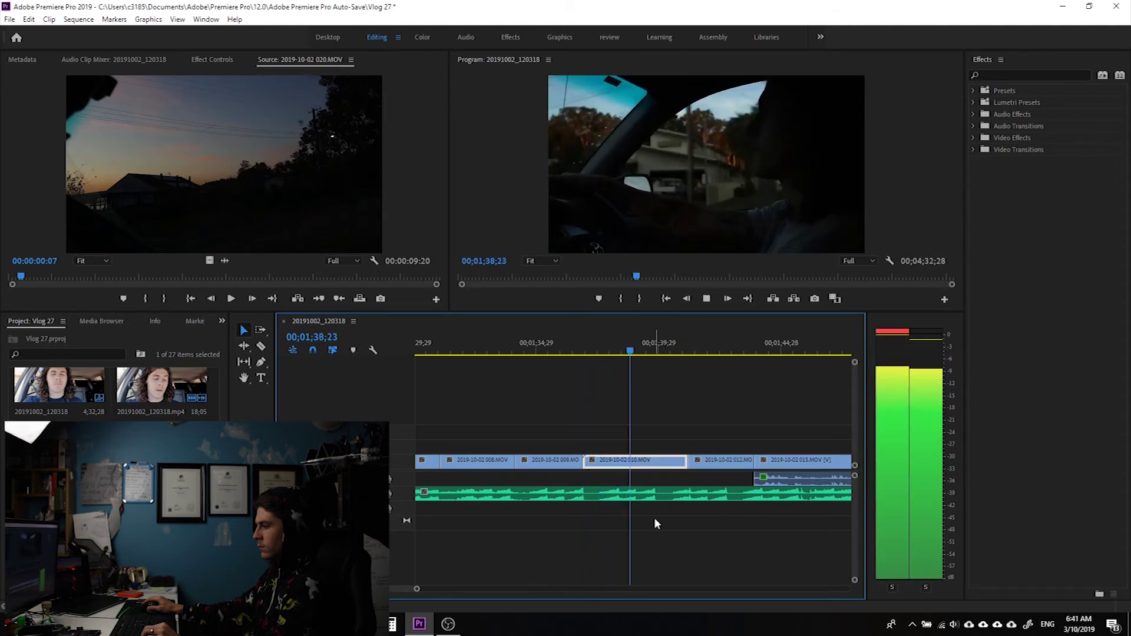
{"action": "key", "text": "space"}
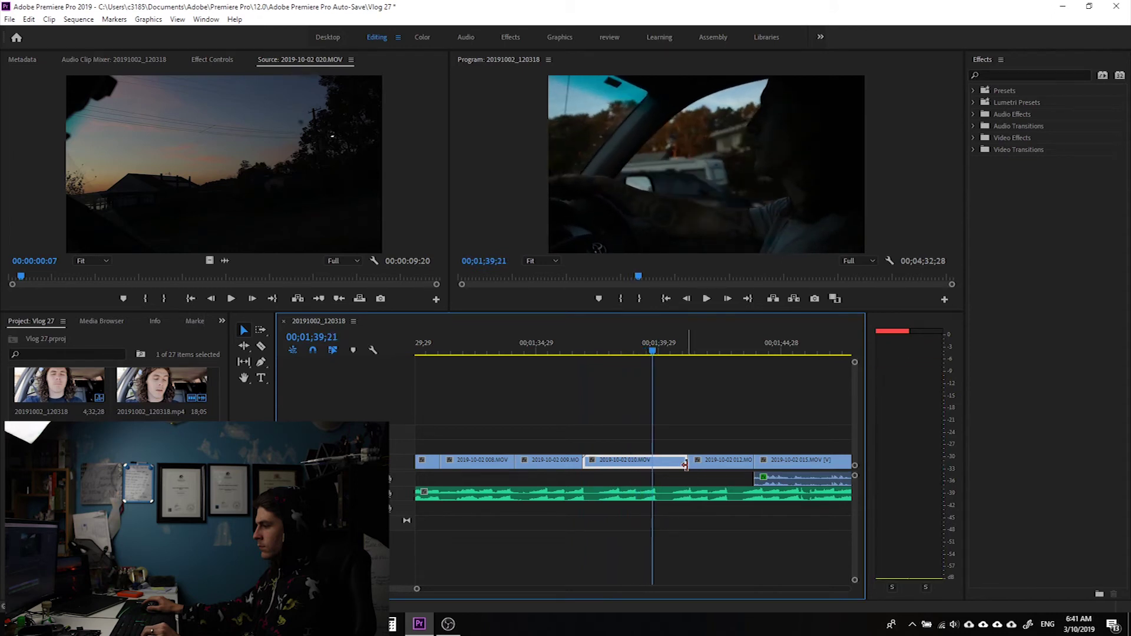
Shorten the ends of clips 010 and 012 and delete the gap so 015 follows 012
{"action": "left_click_drag", "start_coordinate": [686, 465], "coordinate": [652, 462]}
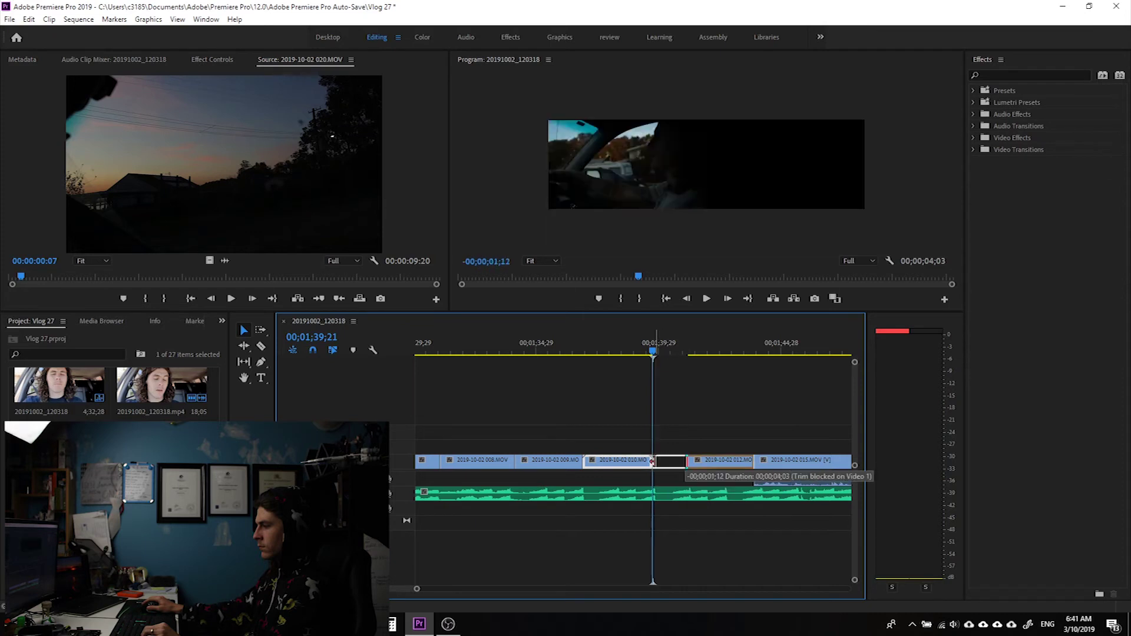
{"action": "left_click_drag", "start_coordinate": [748, 463], "coordinate": [722, 465]}
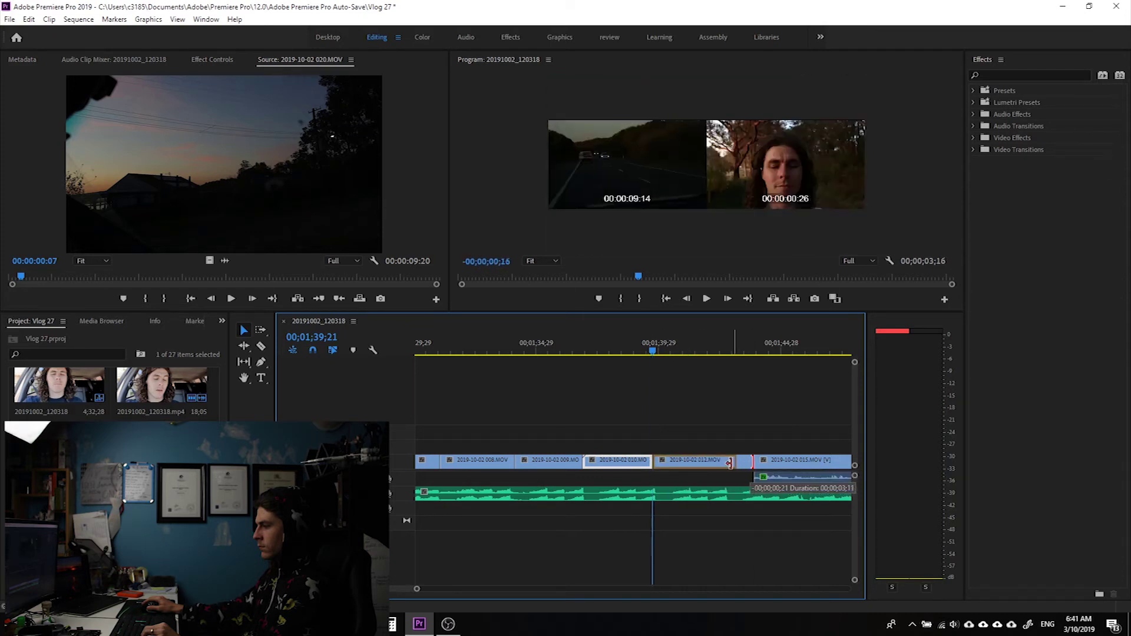
{"action": "left_click", "coordinate": [741, 464]}
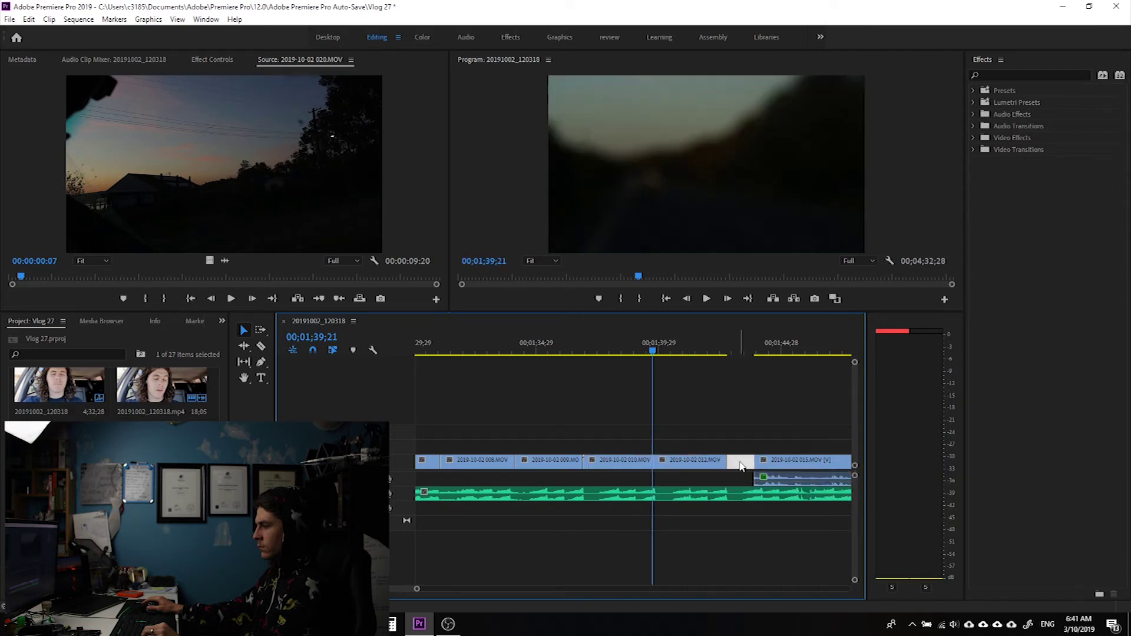
{"action": "key", "text": "Delete"}
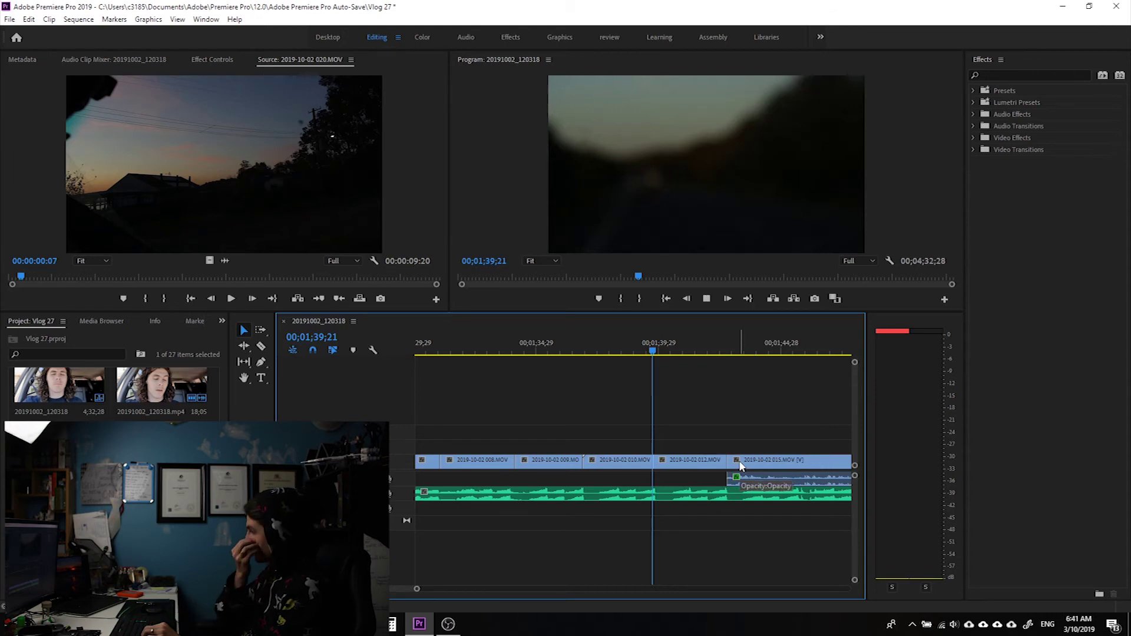
{"action": "key", "text": "space"}
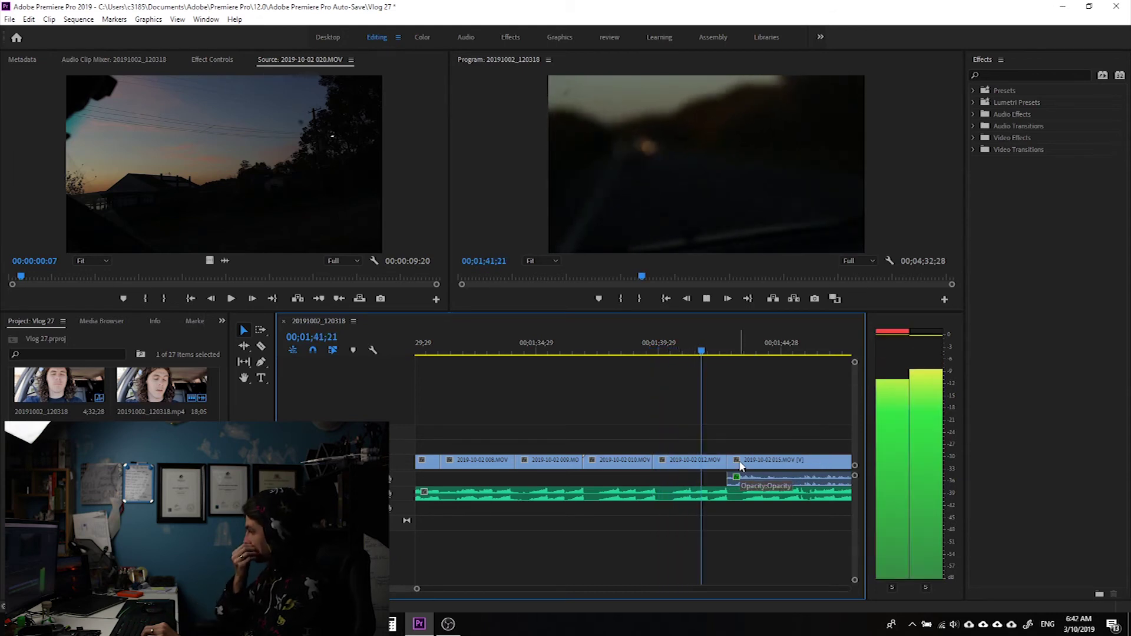
{"action": "key", "text": "space"}
Move clip 015 later in the sequence, review the cut, and save the project
{"action": "left_click", "coordinate": [741, 465]}
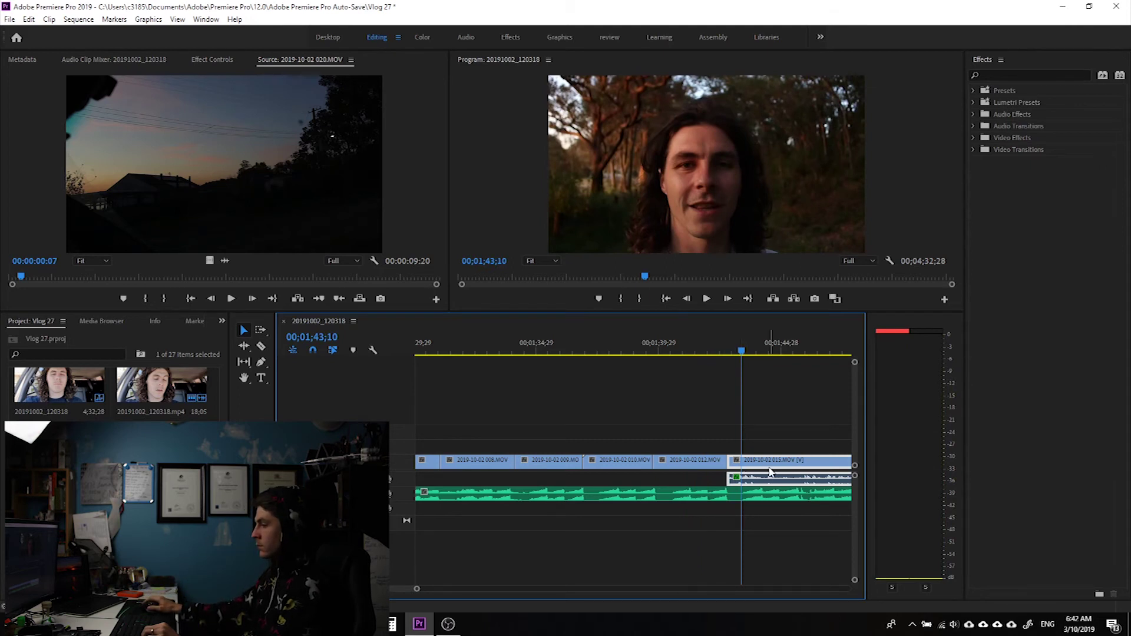
{"action": "mouse_move", "coordinate": [741, 465]}
{"action": "left_mouse_down"}
{"action": "mouse_move", "coordinate": [774, 467]}
{"action": "mouse_move", "coordinate": [761, 463]}
{"action": "left_mouse_up"}
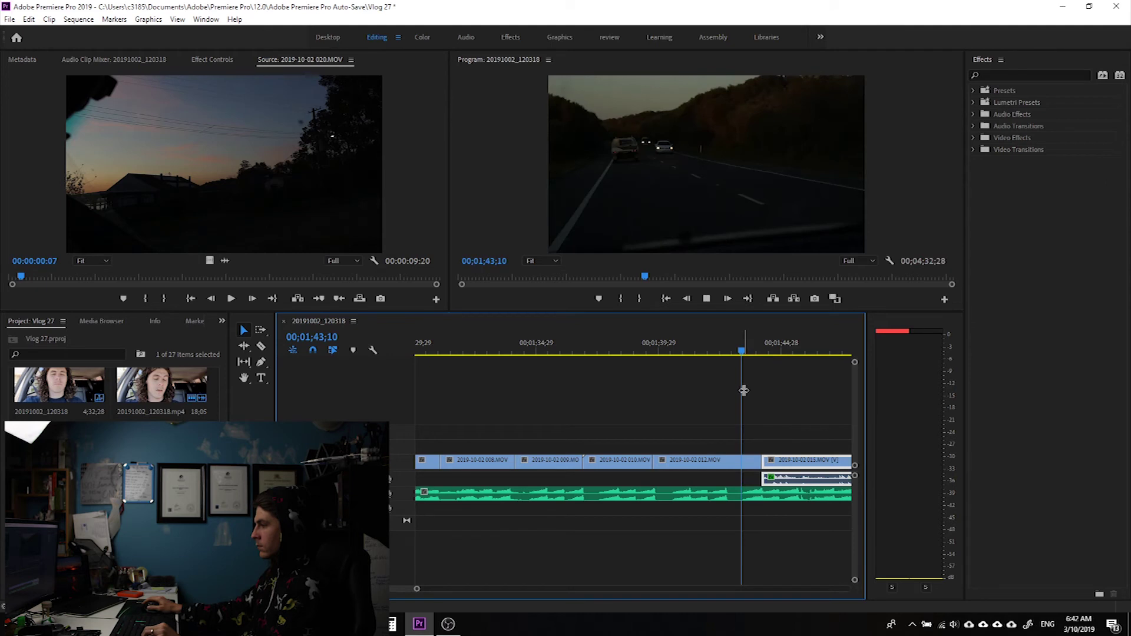
{"action": "key", "text": "space"}
{"action": "key", "text": "space"}
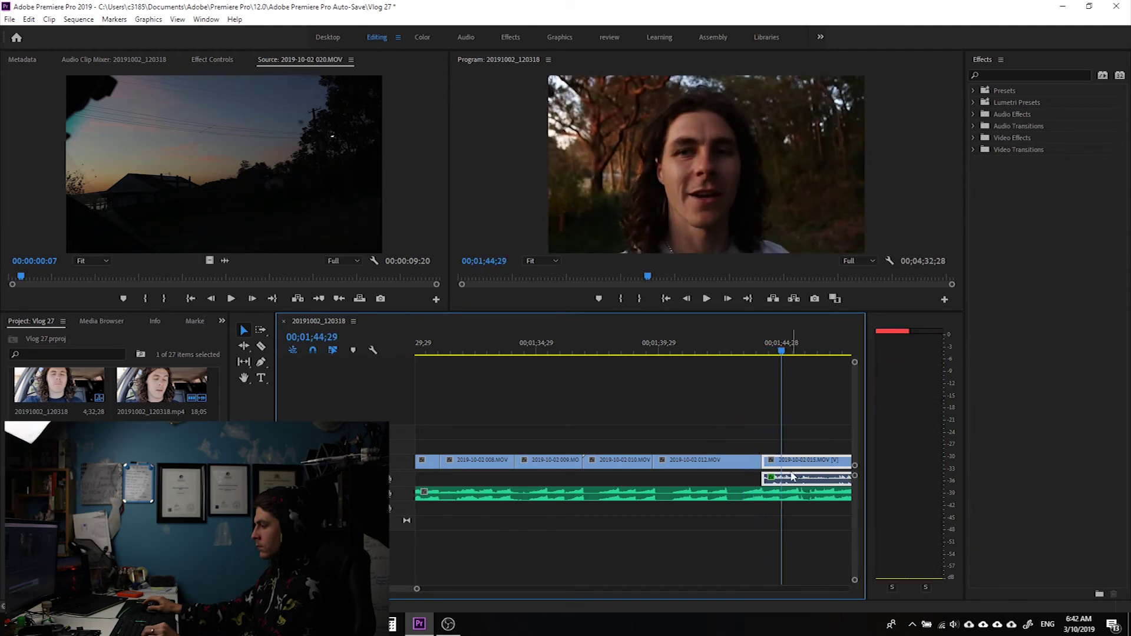
{"action": "left_click", "coordinate": [793, 500]}
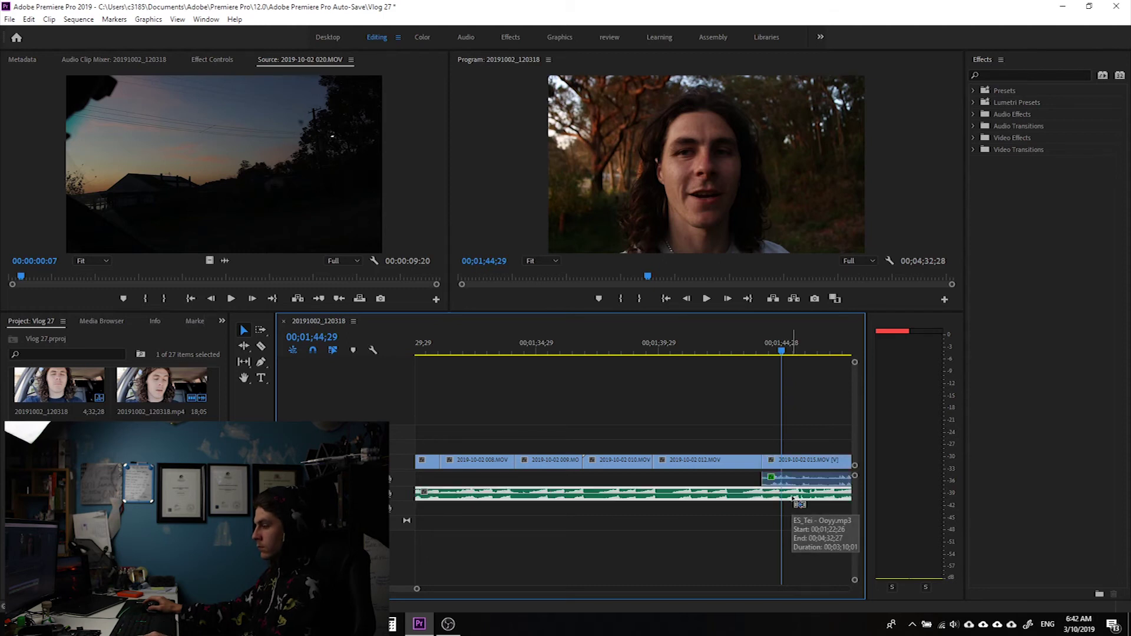
{"action": "key", "text": "ctrl+s"}
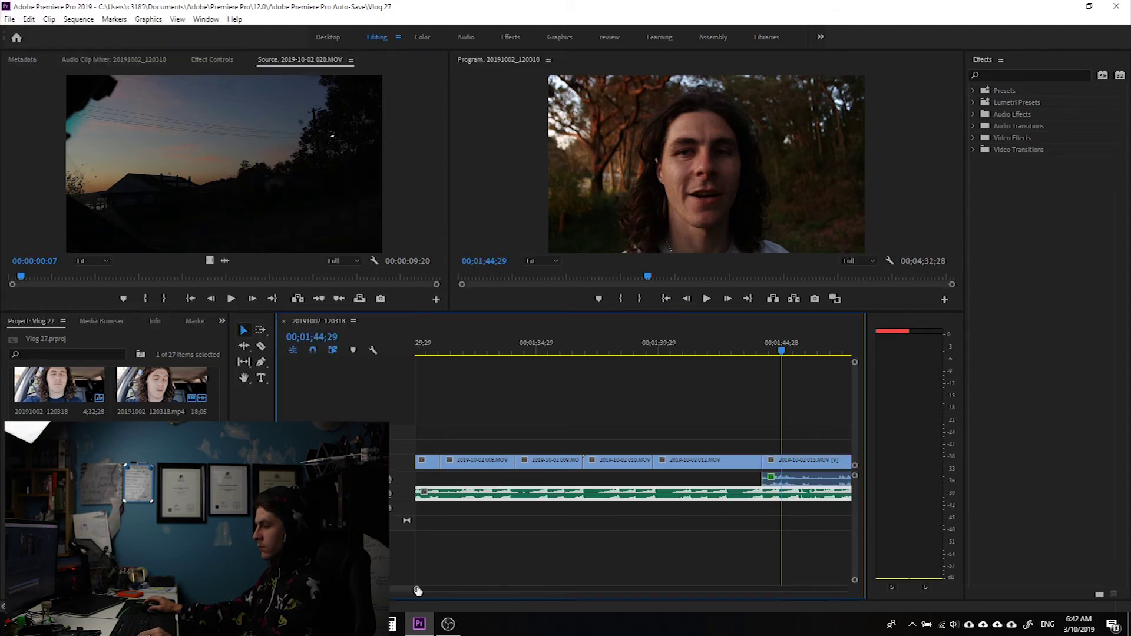
Split the ES_Tei - Ooyy.mp3 music clip at 01;50;06
{"action": "scroll", "coordinate": [647, 588], "scroll_direction": "down", "scroll_amount": 5}
{"action": "scroll", "coordinate": [647, 589], "scroll_direction": "up", "scroll_amount": 2}
{"action": "scroll", "coordinate": [642, 587], "scroll_direction": "down", "scroll_amount": 1}
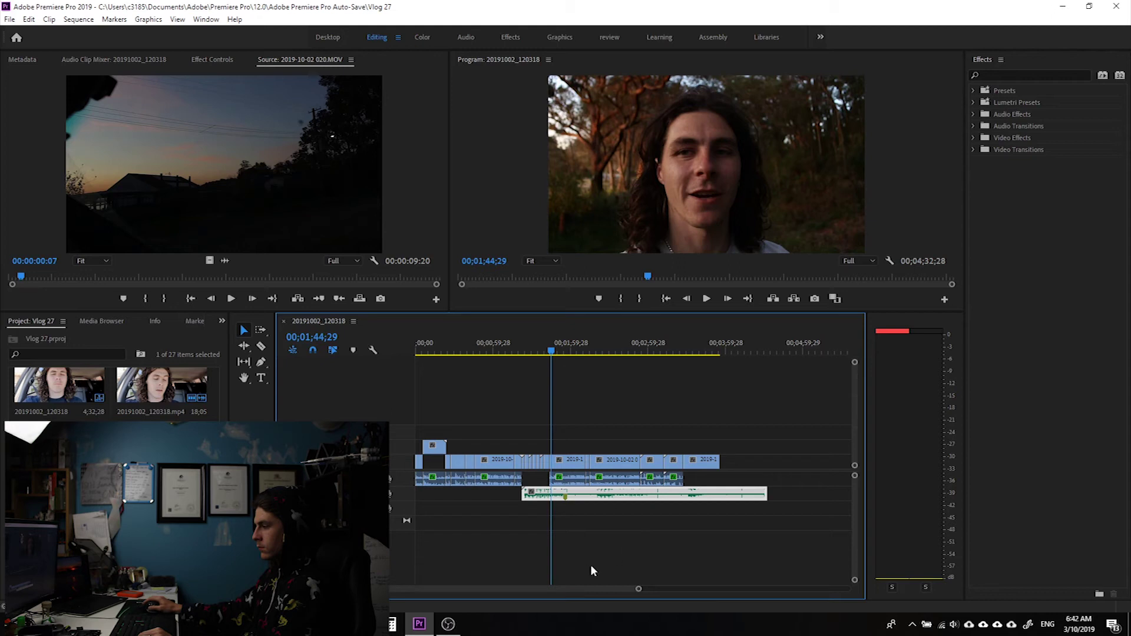
{"action": "scroll", "coordinate": [636, 589], "scroll_direction": "up", "scroll_amount": 3}
{"action": "scroll", "coordinate": [560, 592], "scroll_direction": "up", "scroll_amount": 2}
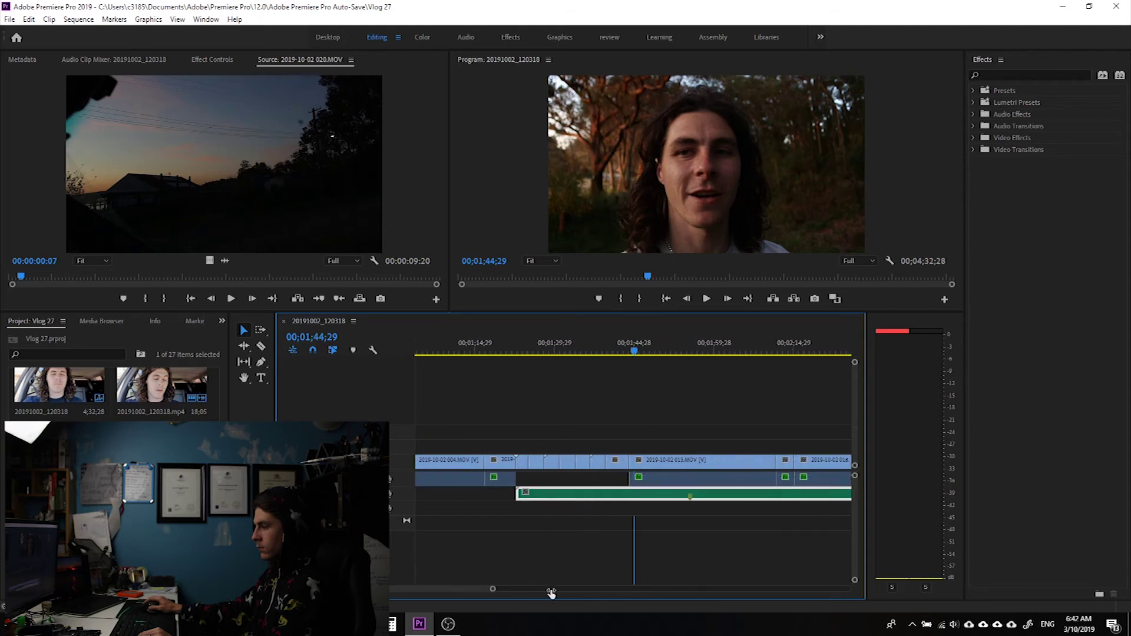
{"action": "left_click", "coordinate": [673, 352]}
{"action": "left_click_drag", "start_coordinate": [673, 352], "coordinate": [662, 354]}
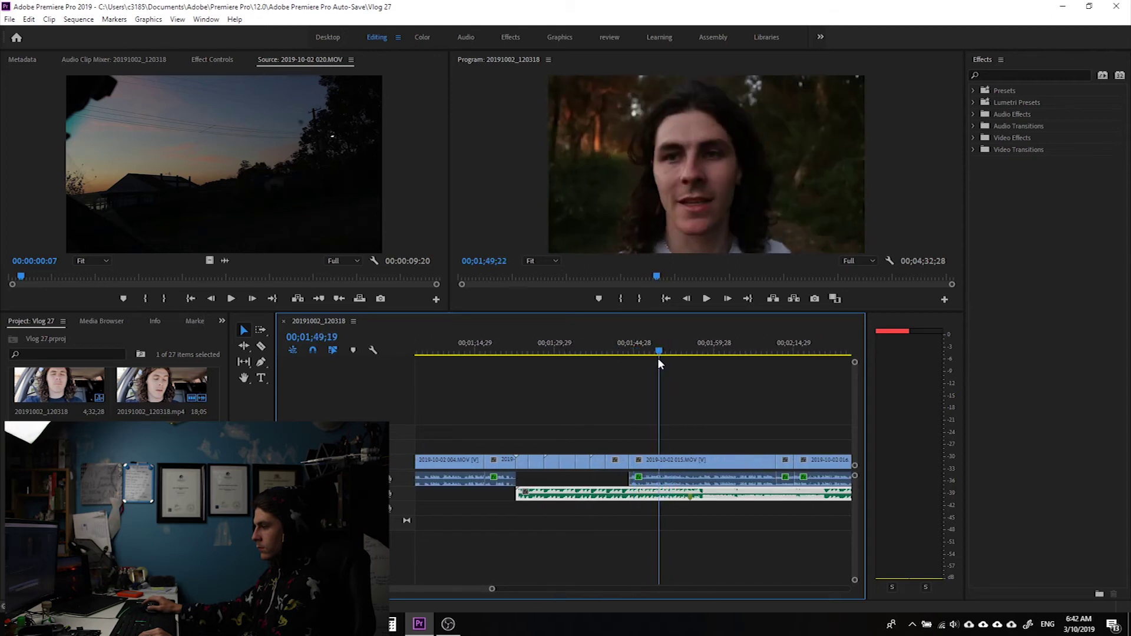
{"action": "left_click", "coordinate": [724, 502]}
{"action": "key", "text": "ctrl+k"}
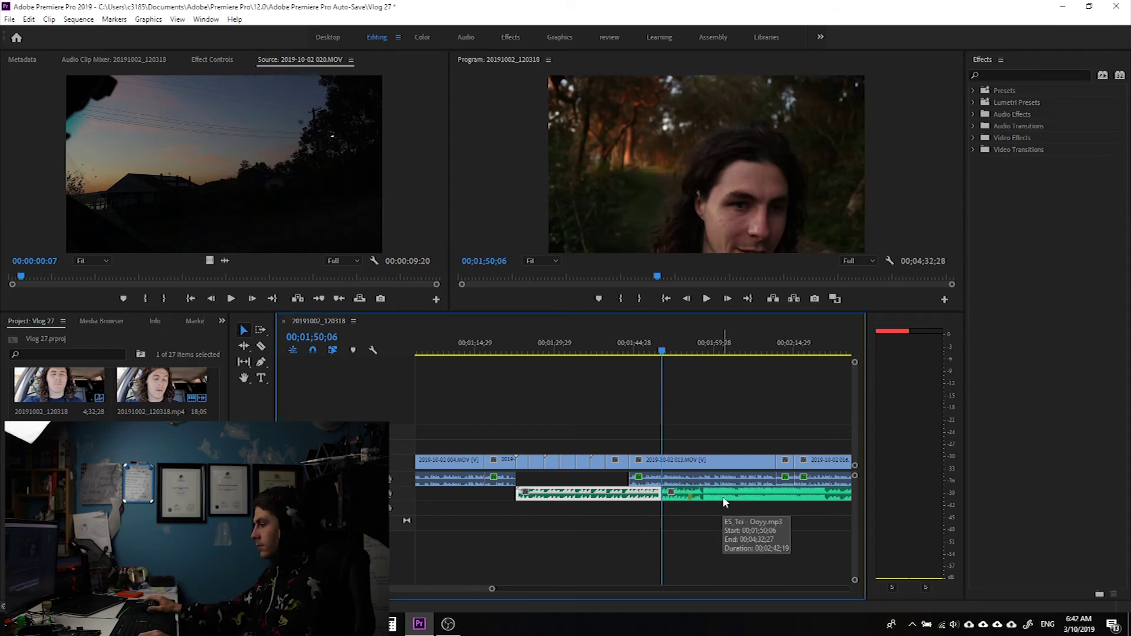
Shift the second part of the split music later in the sequence
{"action": "left_click", "coordinate": [725, 502]}
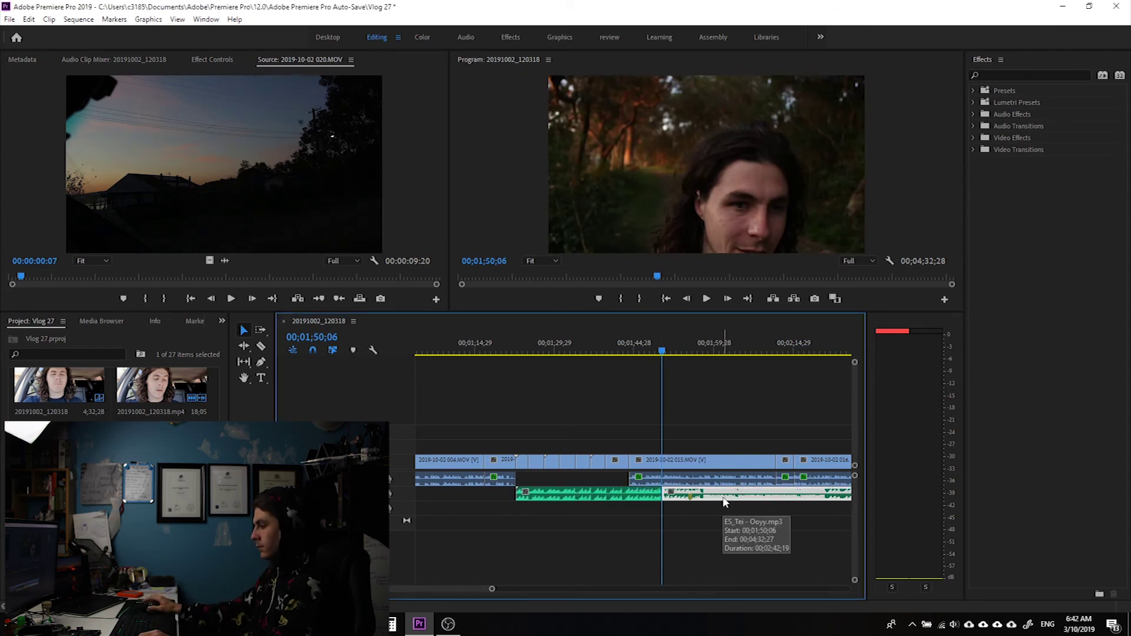
{"action": "left_click_drag", "start_coordinate": [493, 589], "coordinate": [618, 591]}
{"action": "left_click_drag", "start_coordinate": [577, 498], "coordinate": [707, 495]}
{"action": "mouse_move", "coordinate": [779, 497]}
{"action": "left_mouse_down"}
{"action": "mouse_move", "coordinate": [726, 498]}
{"action": "mouse_move", "coordinate": [752, 498]}
{"action": "left_mouse_up"}
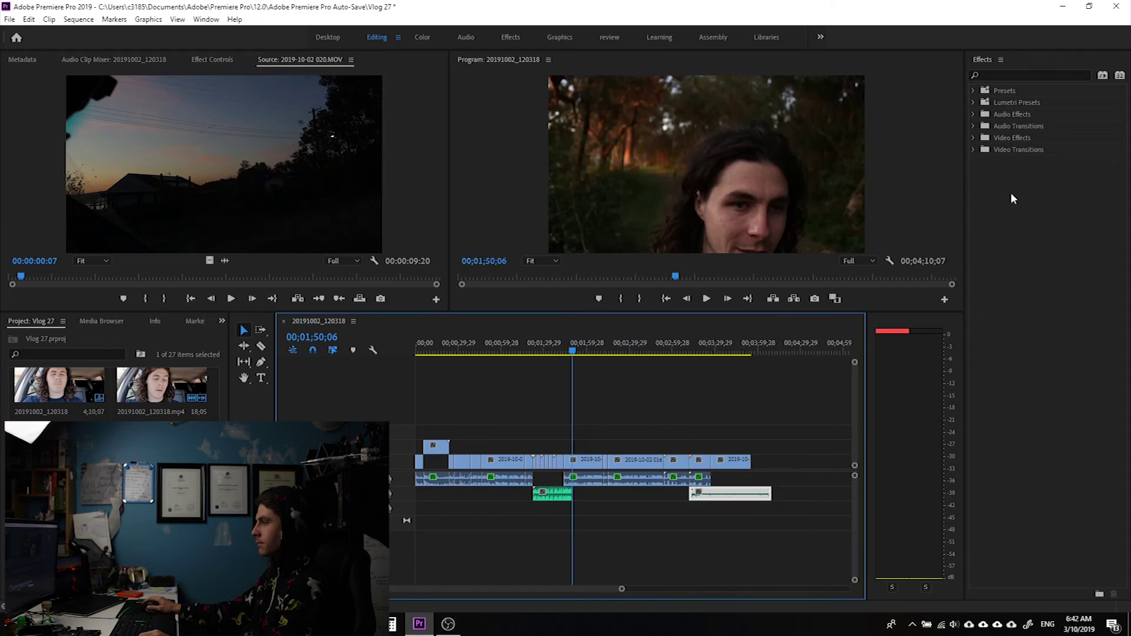
{"action": "left_click", "coordinate": [1008, 76]}
Search the Graphics workspace's Essential Graphics templates for 'end'
{"action": "type", "text": "end"}
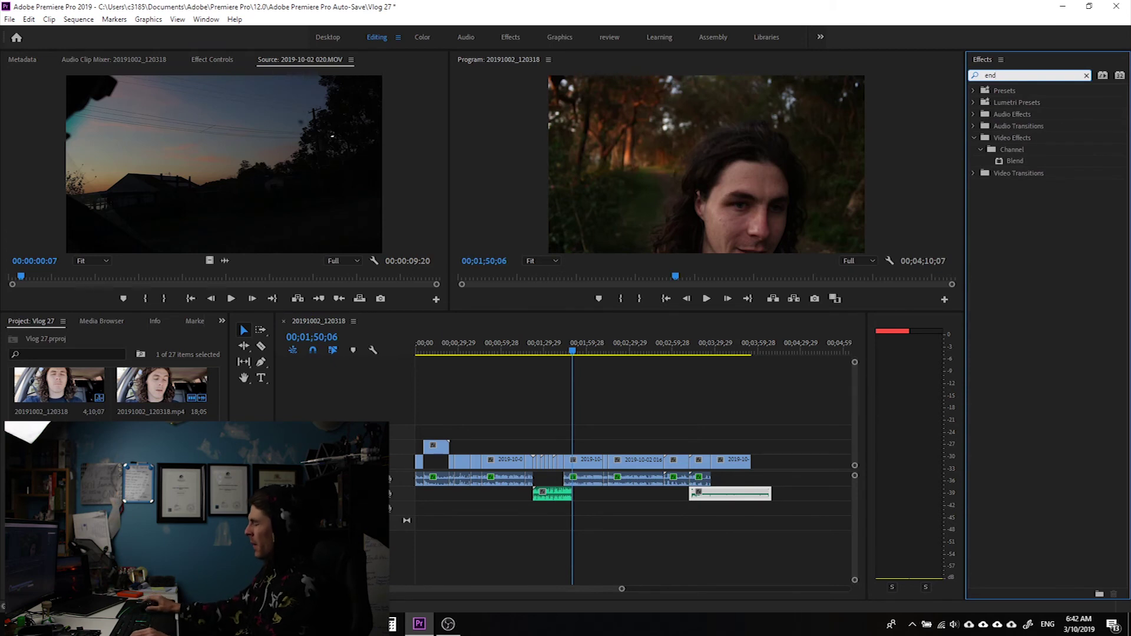
{"action": "left_click", "coordinate": [565, 38]}
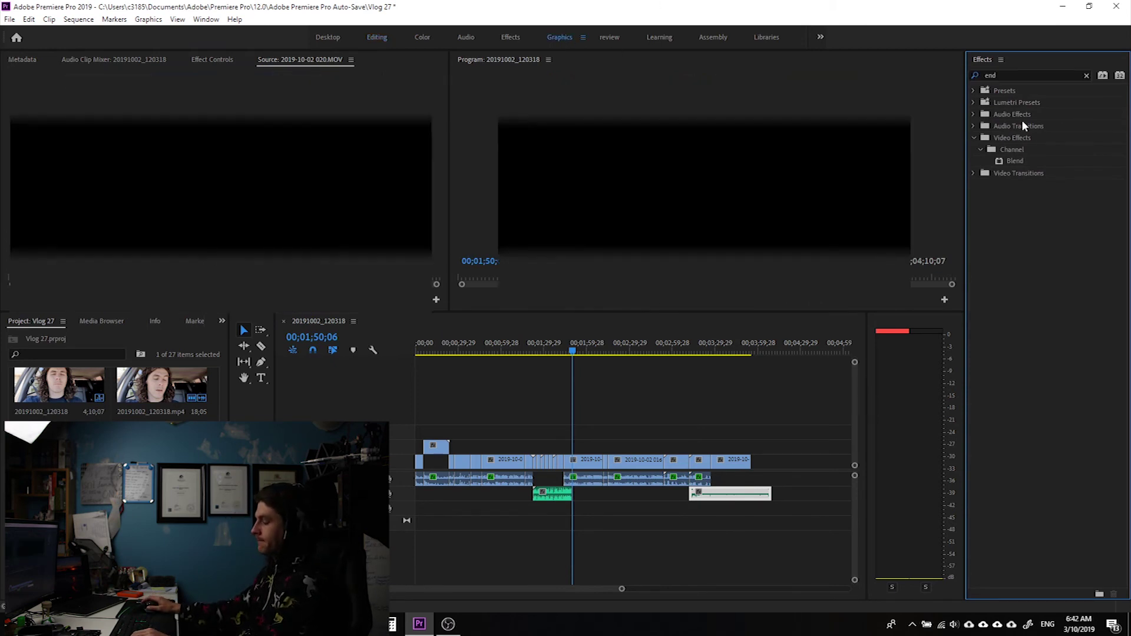
{"action": "left_click", "coordinate": [1008, 126]}
{"action": "type", "text": "end"}
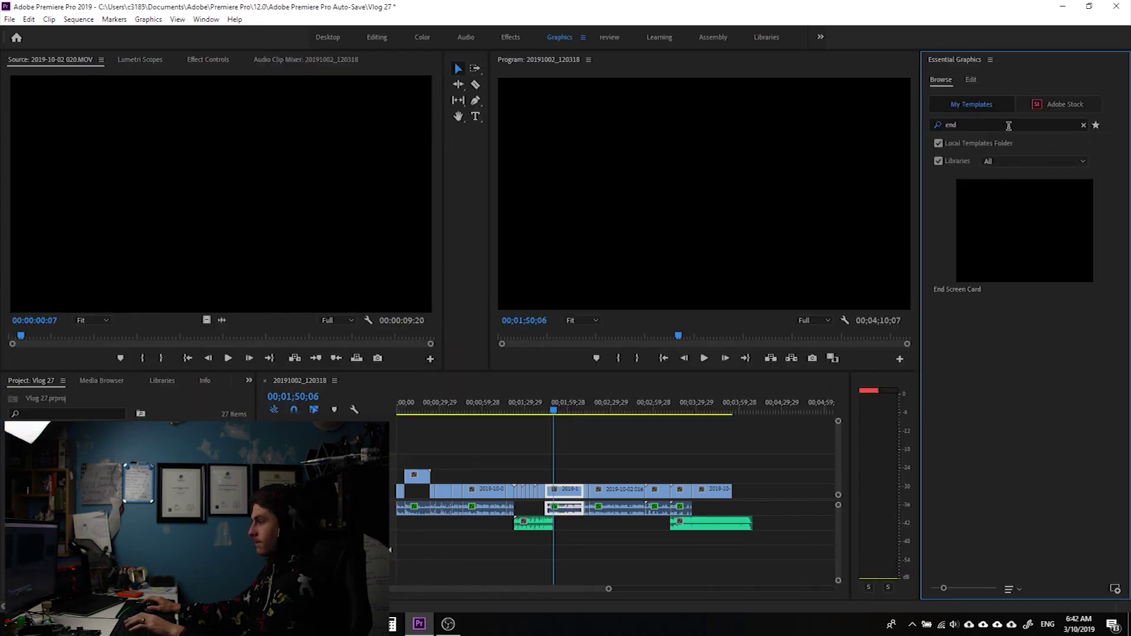
Drop the End Screen Card onto V3 at the sequence end, trim the last clip, and save
{"action": "left_click_drag", "start_coordinate": [923, 297], "coordinate": [704, 476]}
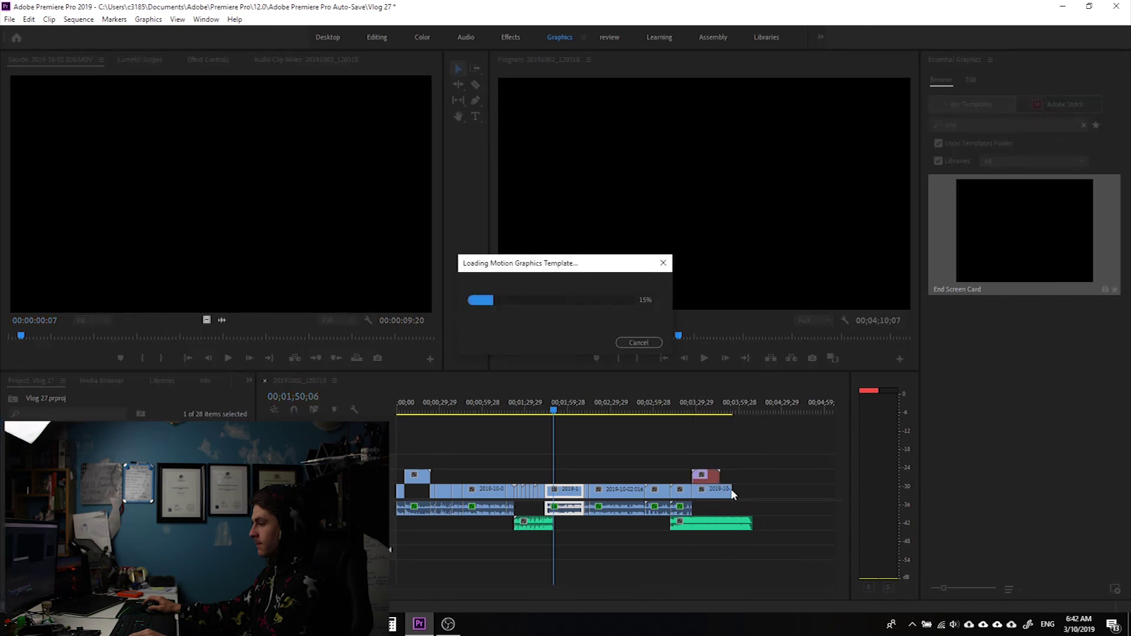
{"action": "mouse_move", "coordinate": [731, 489]}
{"action": "left_mouse_down"}
{"action": "mouse_move", "coordinate": [716, 489]}
{"action": "mouse_move", "coordinate": [714, 526]}
{"action": "mouse_move", "coordinate": [705, 526]}
{"action": "left_mouse_up"}
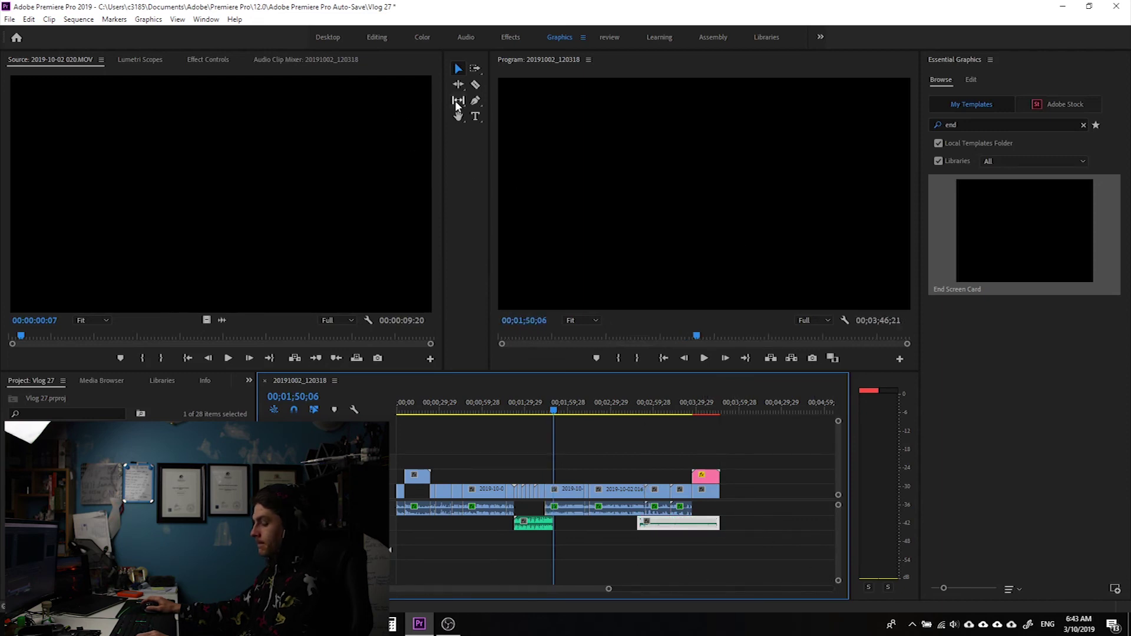
{"action": "key", "text": "ctrl+s"}
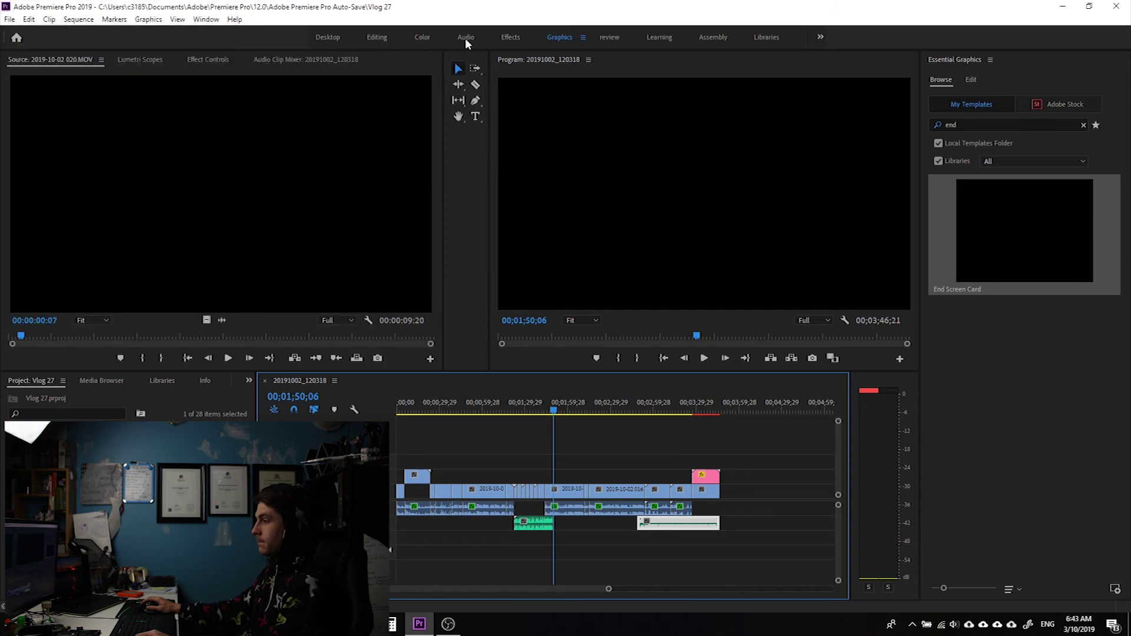
In the Audio workspace, tag both music clips as Music, enable Ducking, and generate ducking keyframes
{"action": "left_click", "coordinate": [465, 38]}
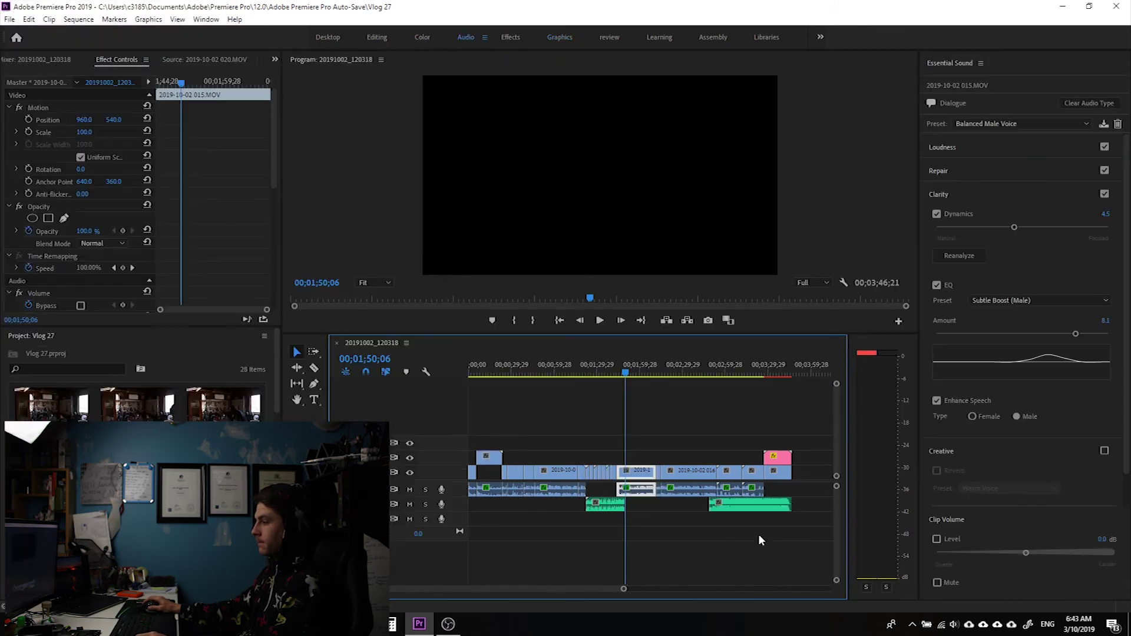
{"action": "left_click_drag", "start_coordinate": [809, 523], "coordinate": [586, 511]}
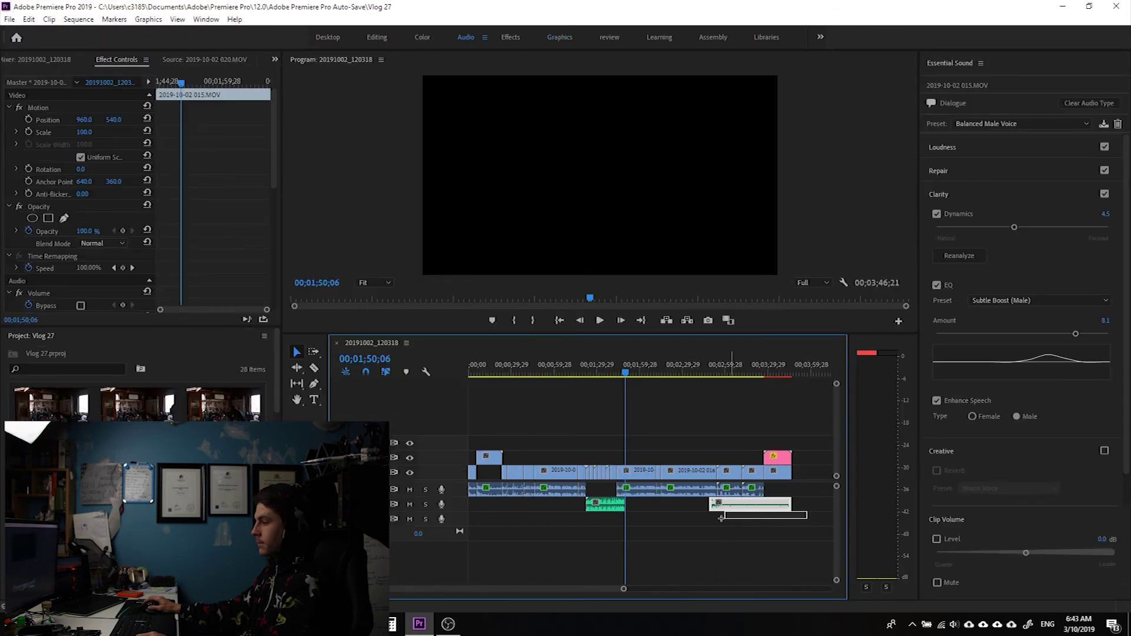
{"action": "right_click", "coordinate": [601, 511]}
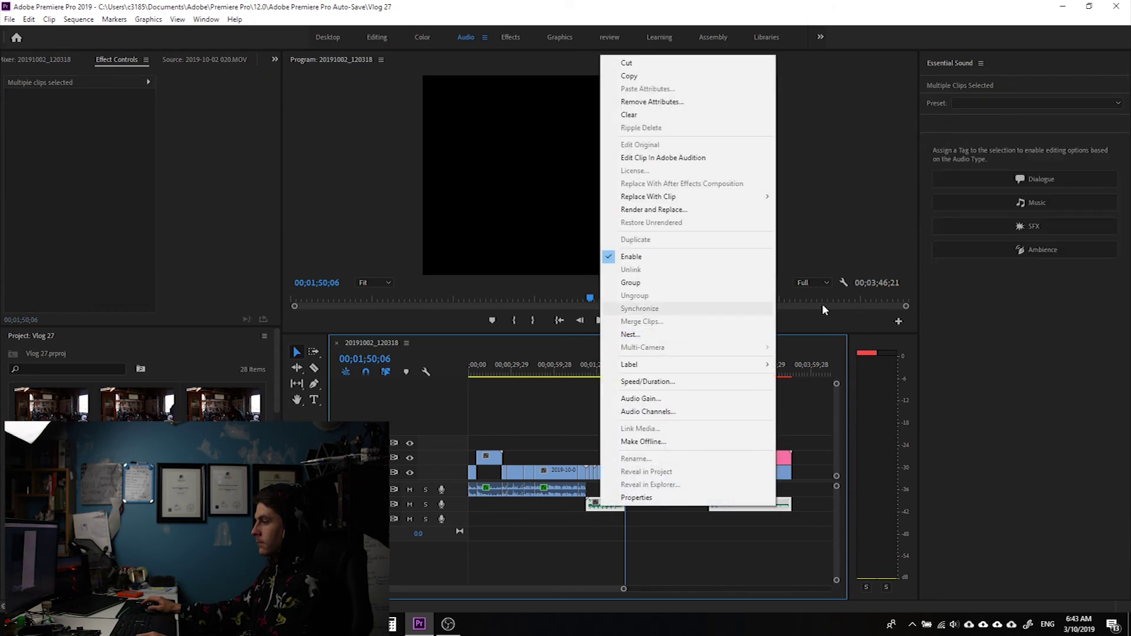
{"action": "left_click", "coordinate": [1009, 205]}
{"action": "left_click", "coordinate": [1111, 228]}
{"action": "left_click", "coordinate": [1000, 351]}
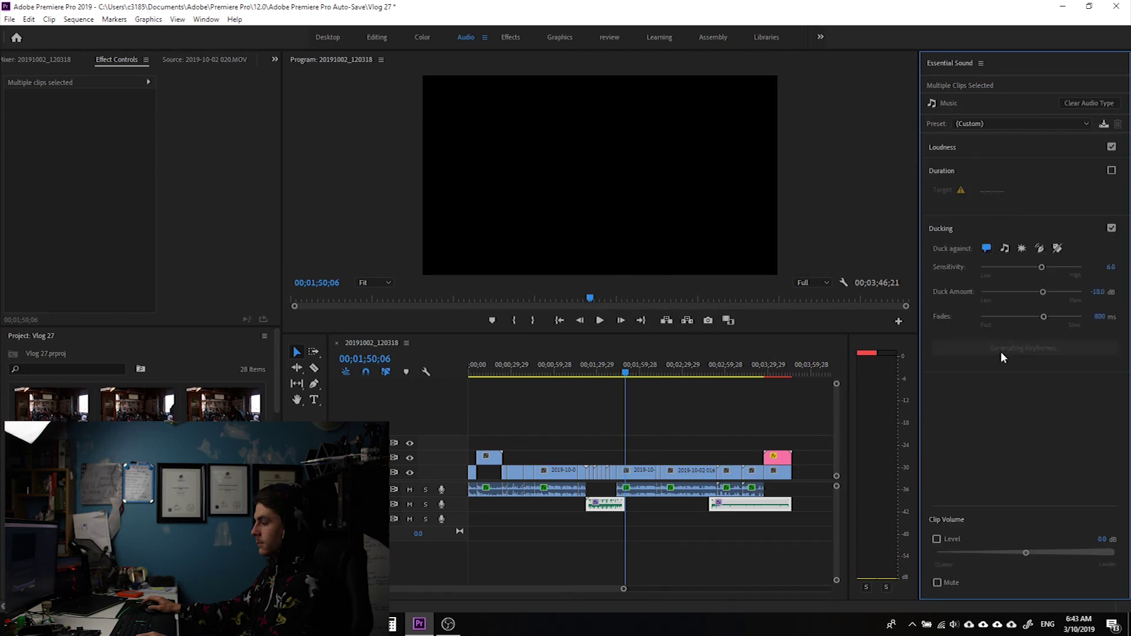